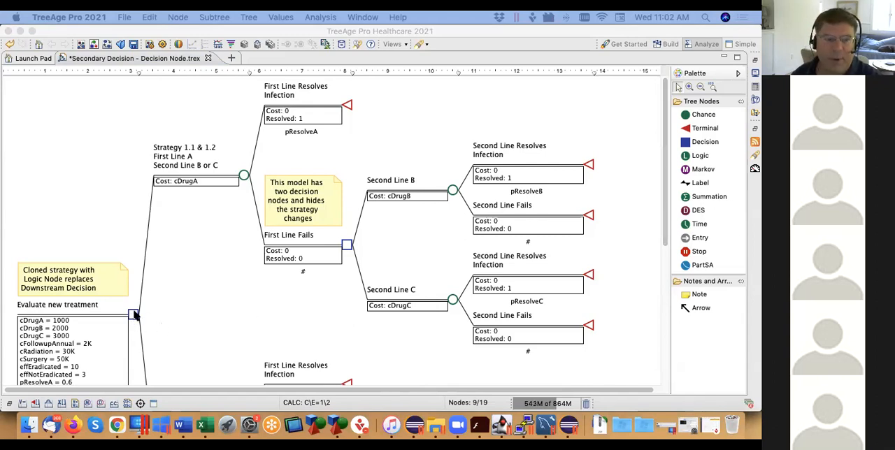
Examine the Evaluate new treatment root node and the First Line Fails decision nodes under both strategies
click(133, 314)
scroll(135, 314, down, 1)
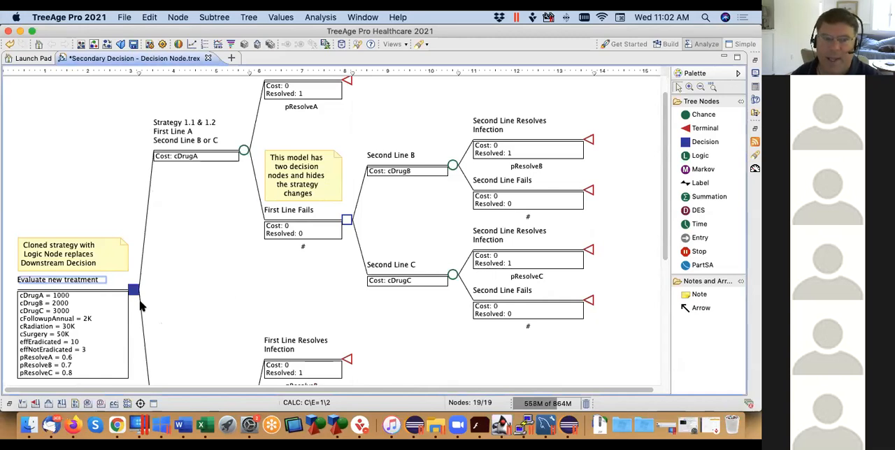
drag(663, 212, 659, 244)
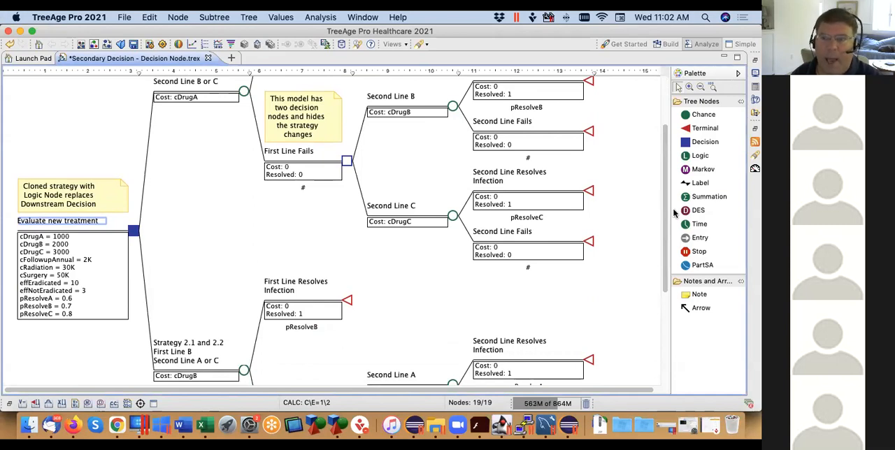
drag(666, 199, 665, 132)
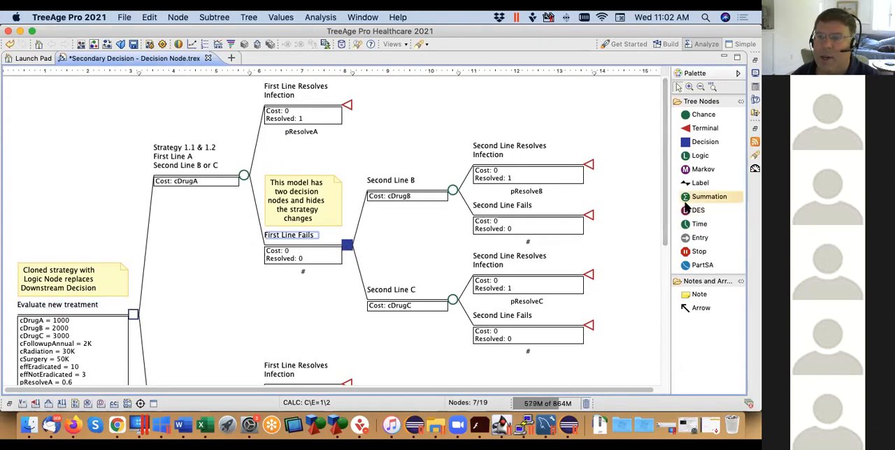
drag(667, 224, 660, 313)
click(347, 335)
drag(661, 219, 664, 112)
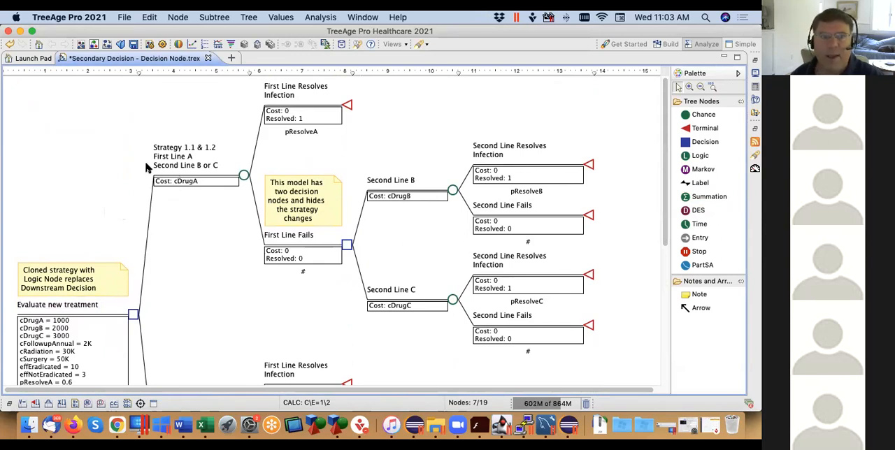
Trace the tree from the root decision through both first-line strategies to their second-line drug options
click(133, 314)
scroll(129, 317, down, 1)
key(Right)
key(Down)
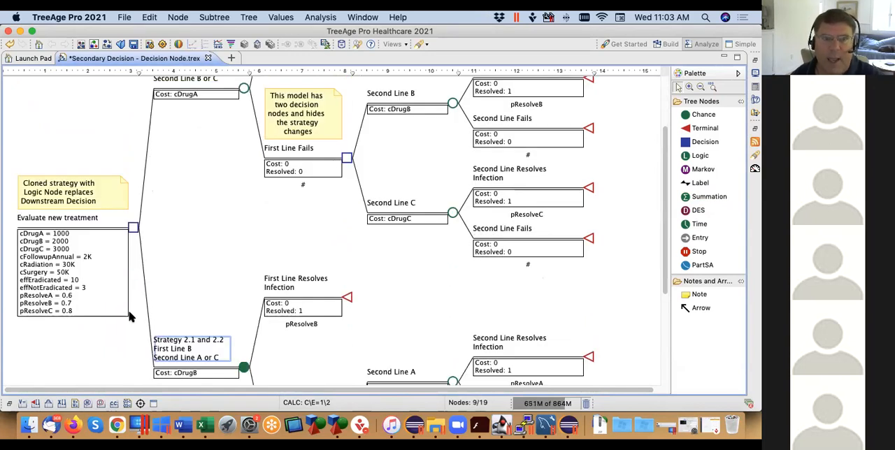
key(Up)
click(346, 181)
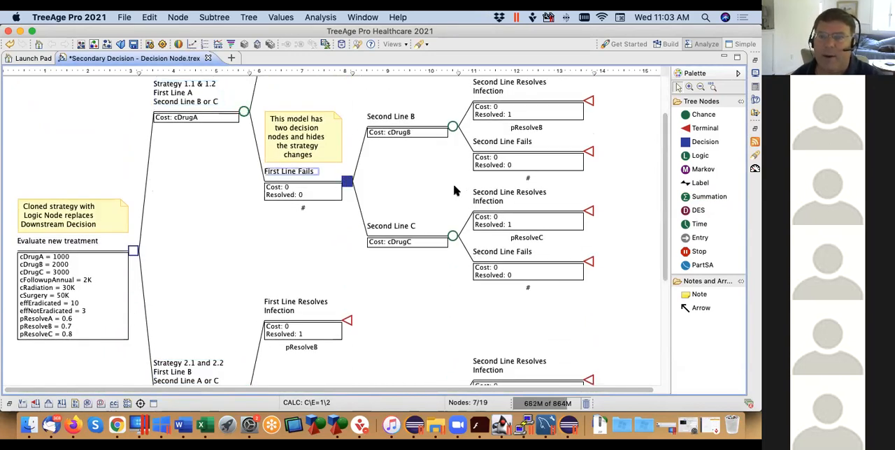
scroll(665, 163, up, 3)
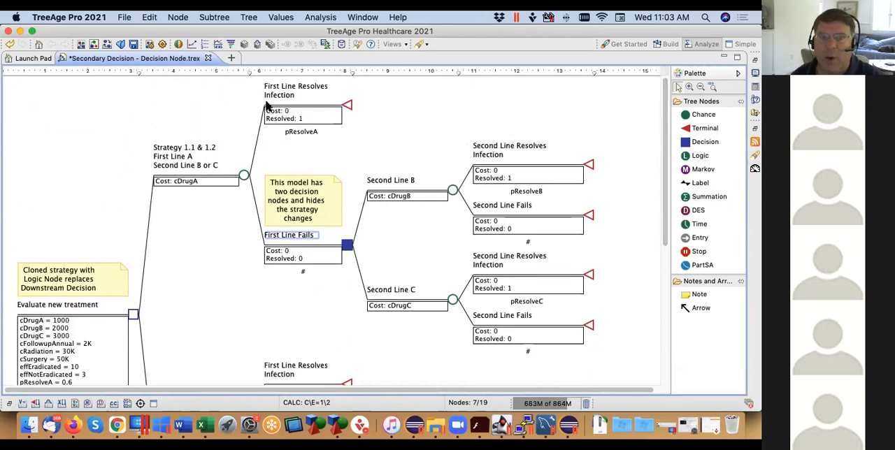
click(452, 190)
click(453, 300)
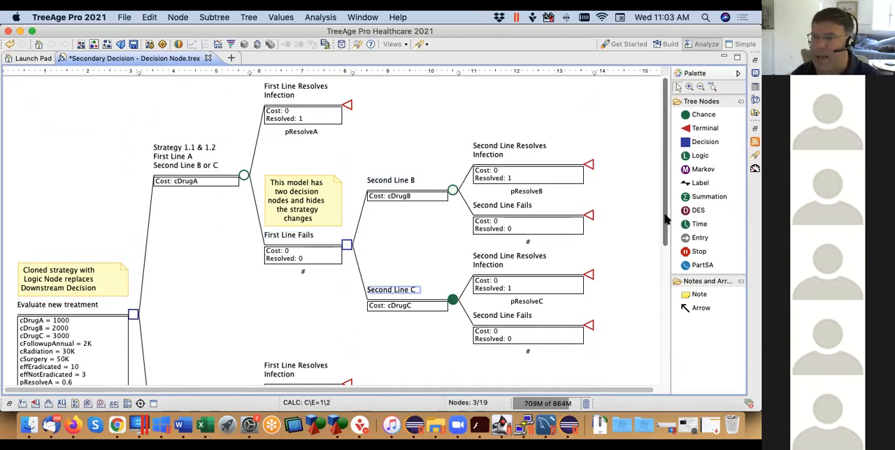
scroll(665, 223, down, 1)
scroll(665, 230, down, 10)
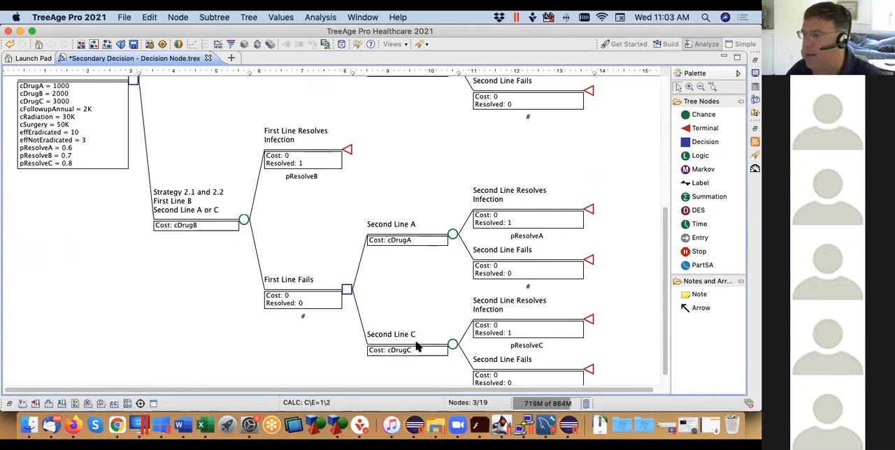
Roll back the tree, compare the selected paths at the root and downstream decision nodes, and turn roll back off
click(179, 45)
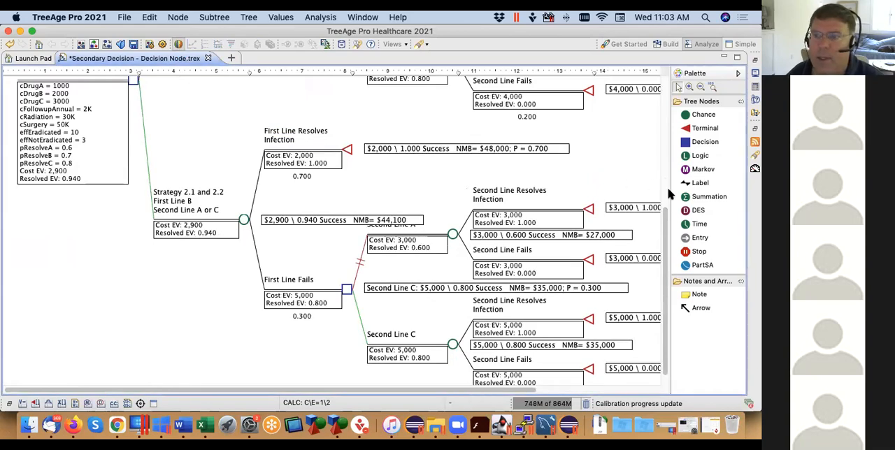
mouse_move(665, 223)
mouse_down()
mouse_move(665, 128)
mouse_move(665, 136)
mouse_up()
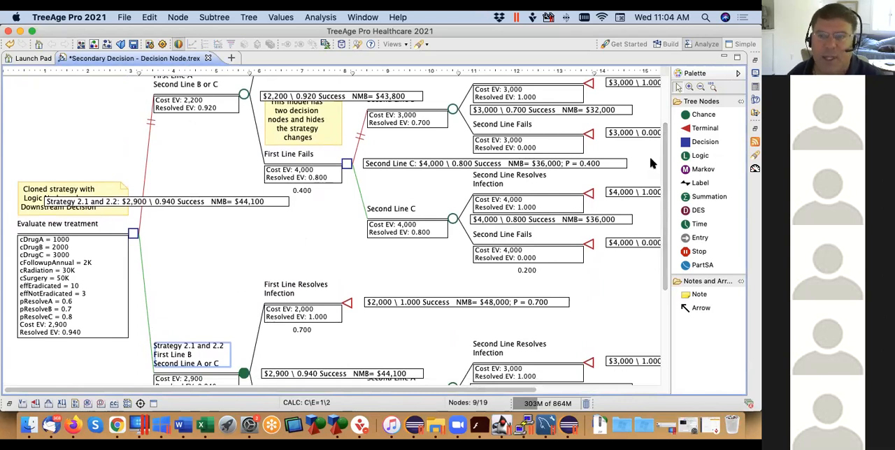
drag(667, 161, 666, 155)
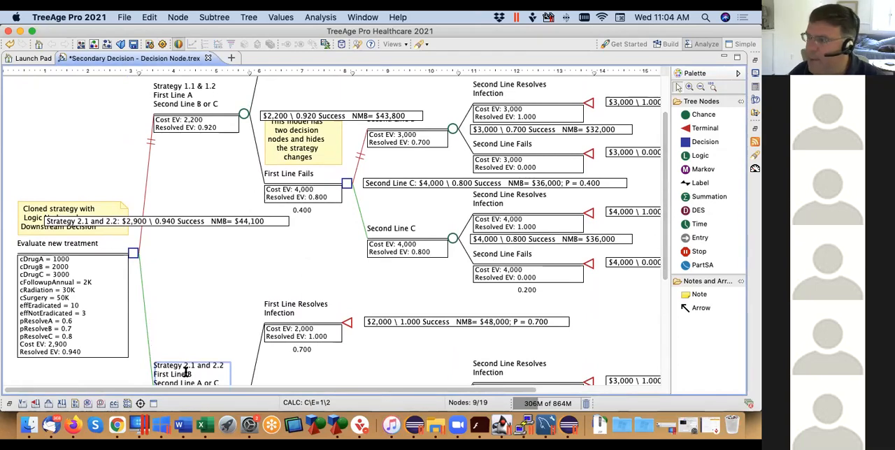
drag(666, 201, 663, 291)
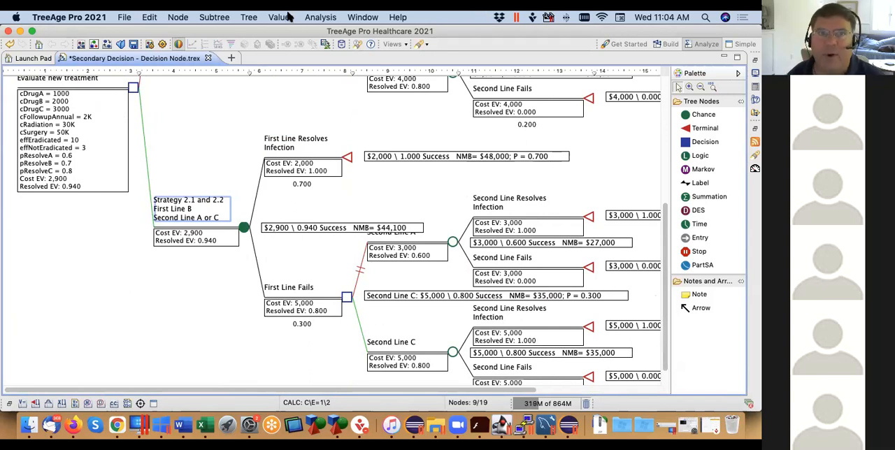
click(178, 44)
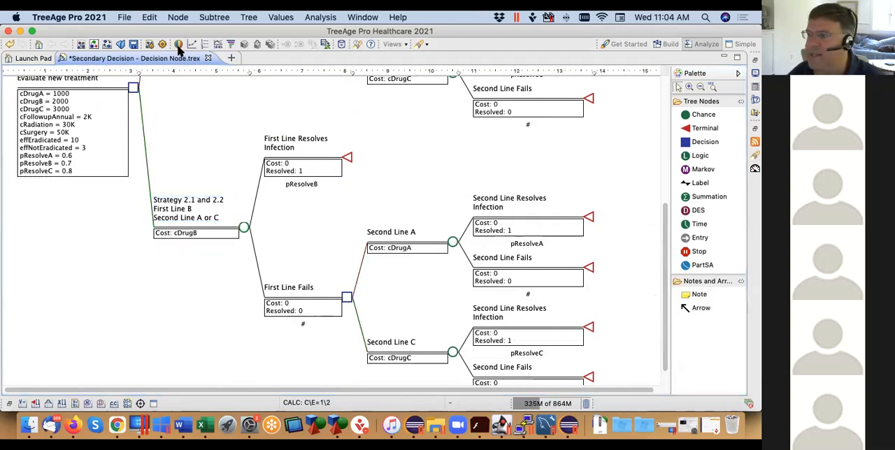
Run the cost-effectiveness Rankings analysis from the Evaluate new treatment root node
click(133, 87)
scroll(133, 88, up, 3)
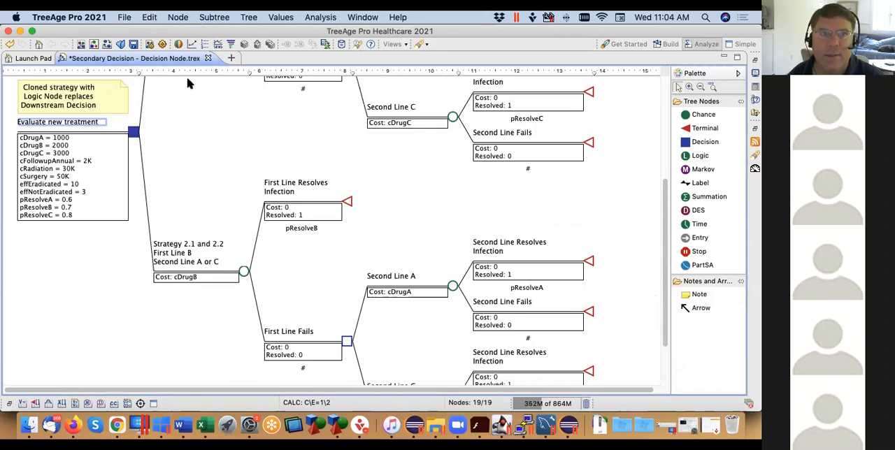
click(320, 17)
click(329, 52)
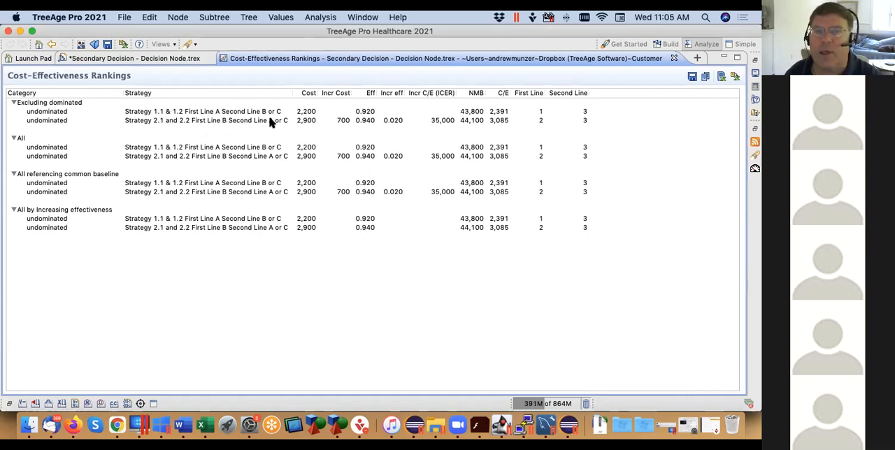
Run a one-way sensitivity analysis on the tree for pResolveB from 0.5 to 0.9 with 8 intervals, and widen the report to show the Second Line column
click(165, 59)
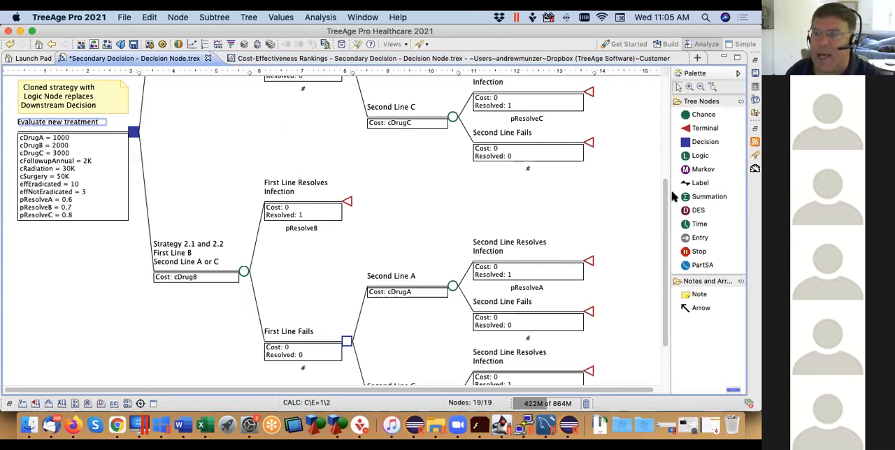
drag(666, 195, 667, 120)
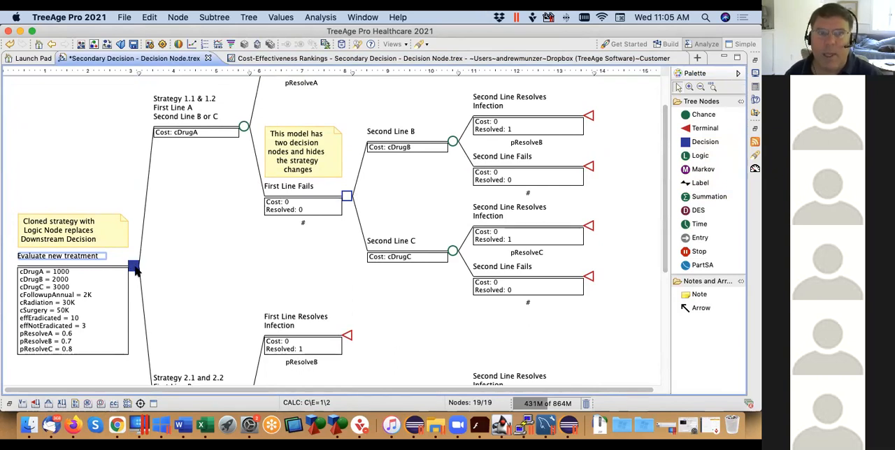
click(313, 21)
mouse_move(332, 86)
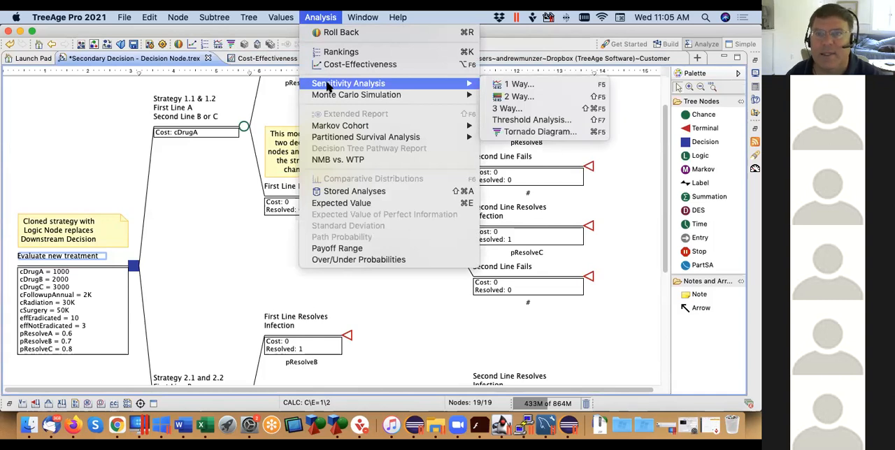
click(518, 84)
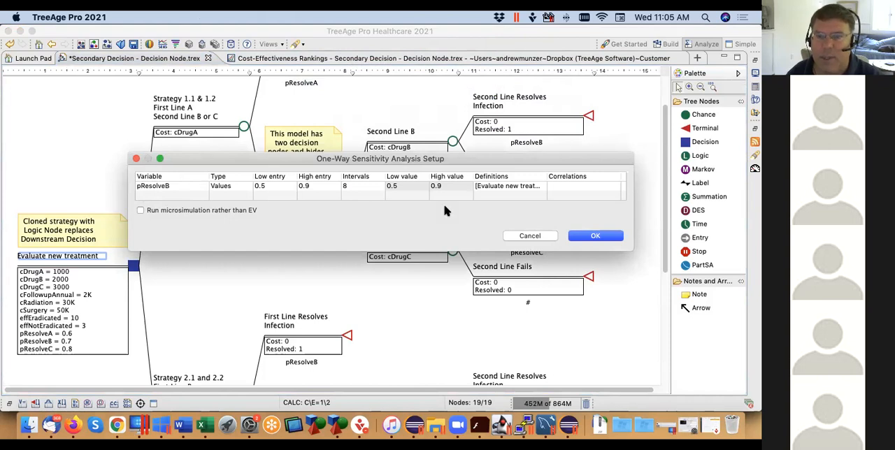
click(606, 236)
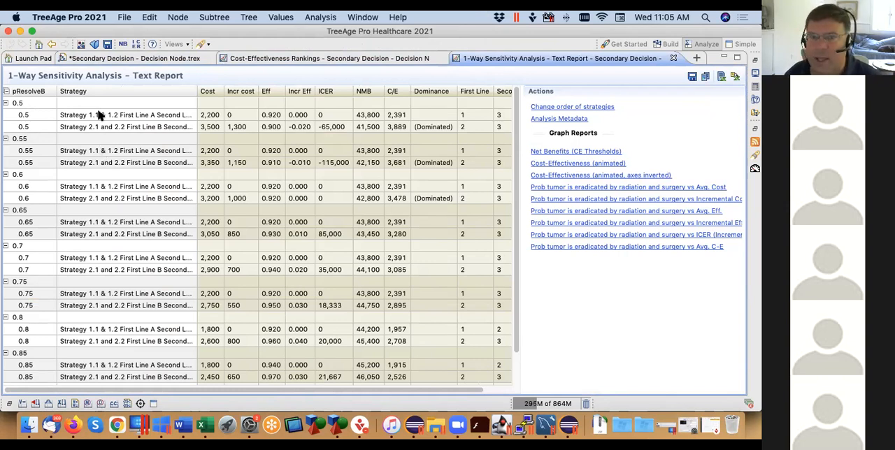
scroll(516, 179, down, 3)
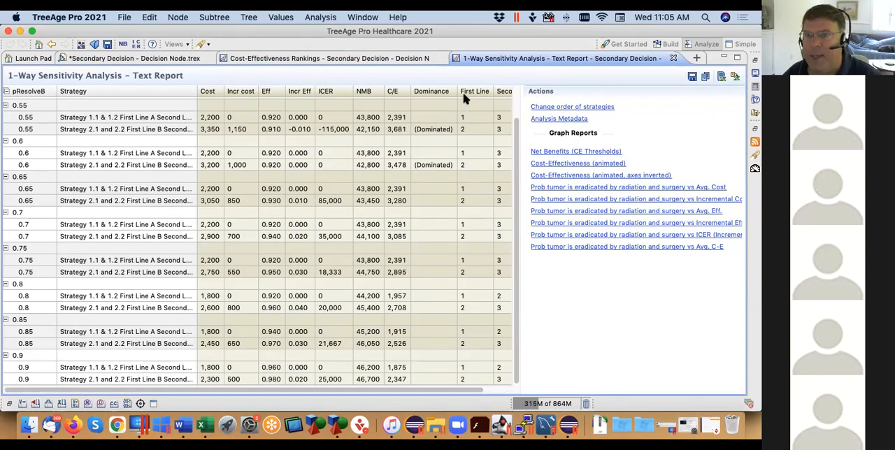
drag(521, 229, 579, 230)
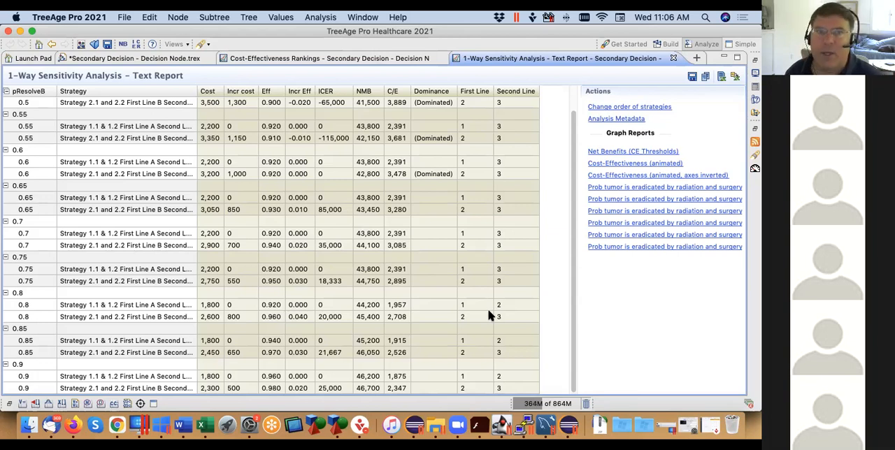
Return to the decision tree and review the second-line options available under each first-line strategy
click(126, 59)
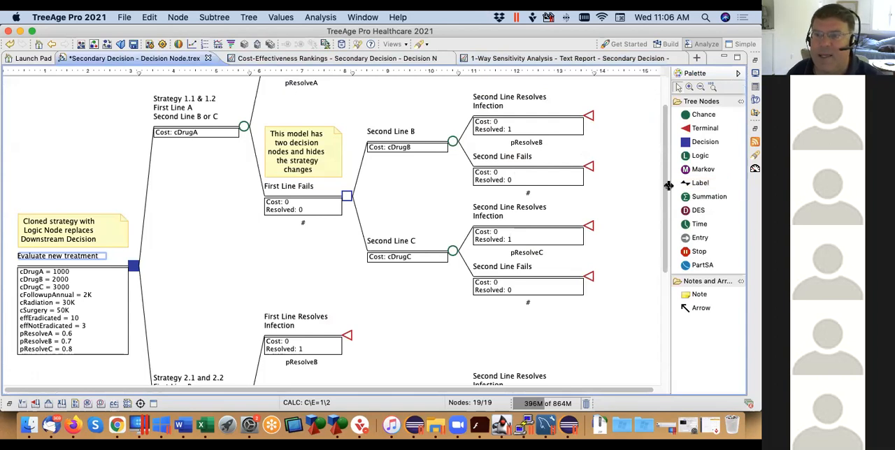
scroll(667, 192, up, 1)
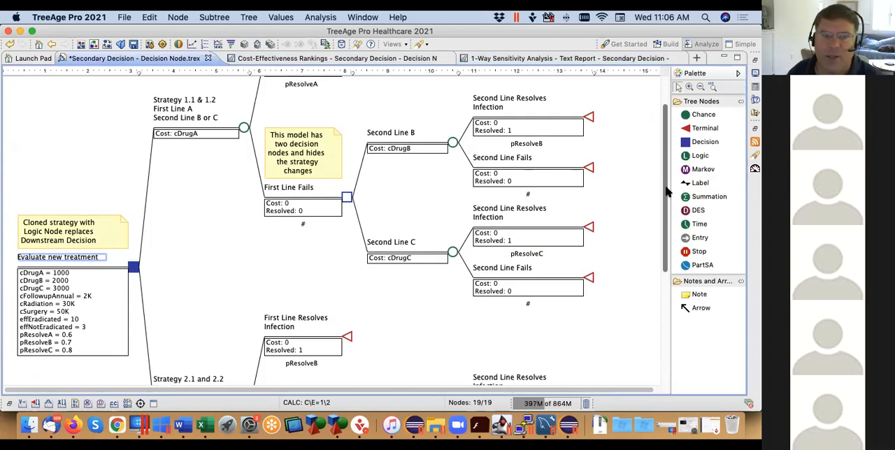
click(244, 128)
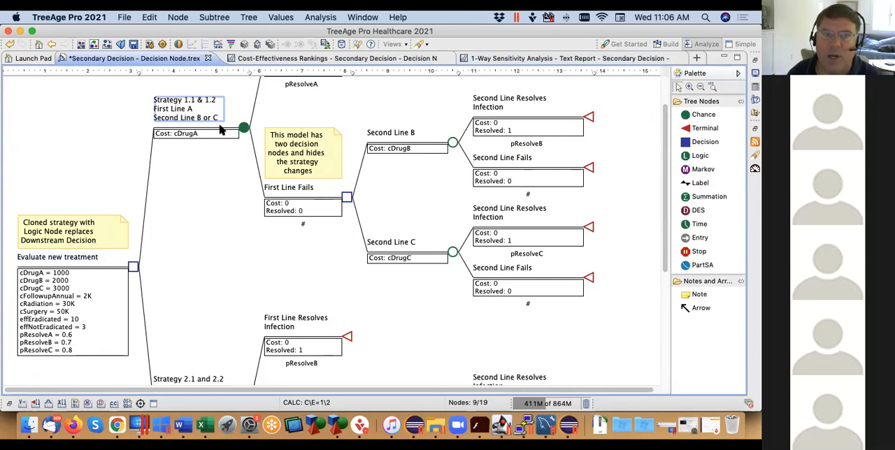
click(453, 143)
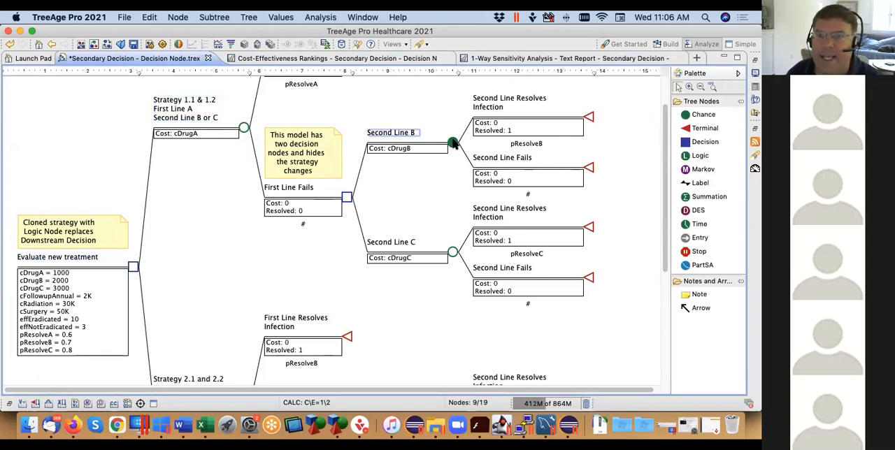
click(452, 254)
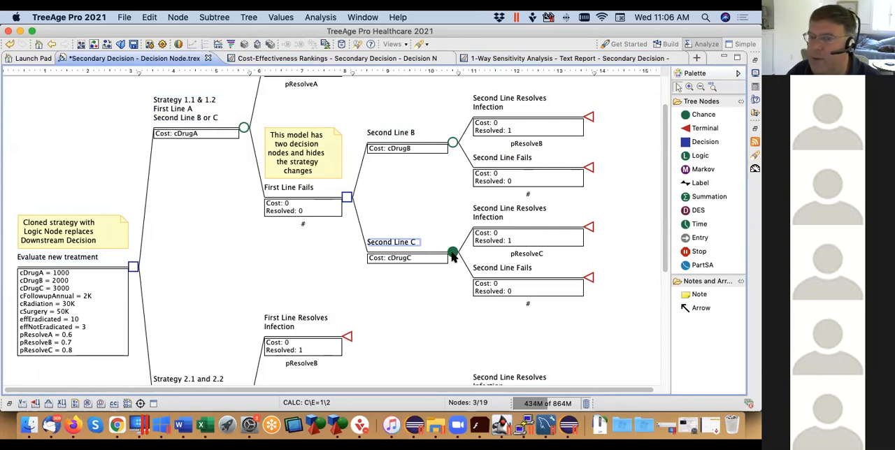
click(177, 134)
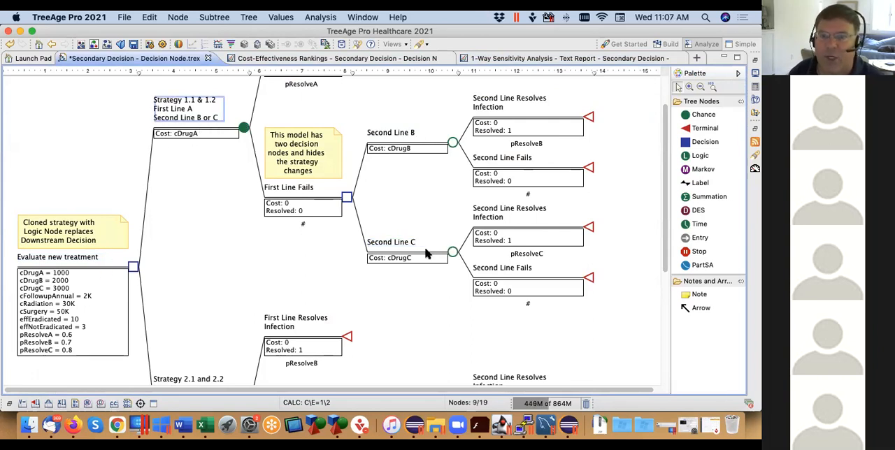
drag(668, 185, 668, 297)
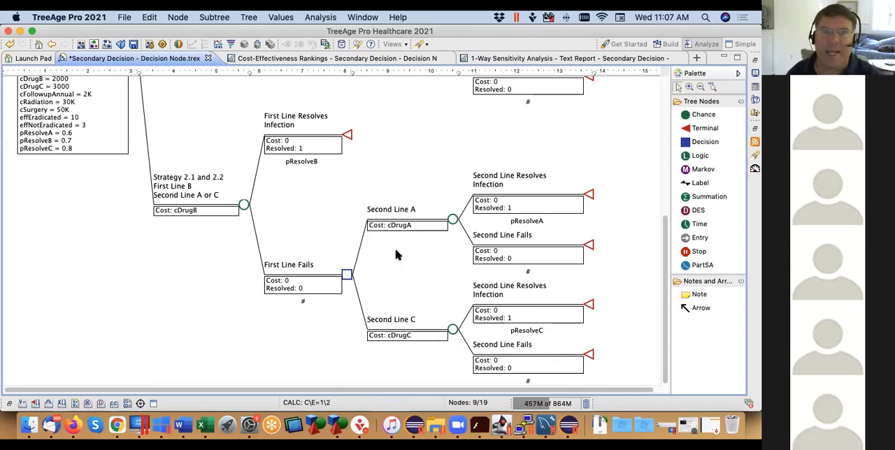
Compare the cost-effectiveness rankings and the one-way sensitivity report with the structure of the decision tree
click(316, 59)
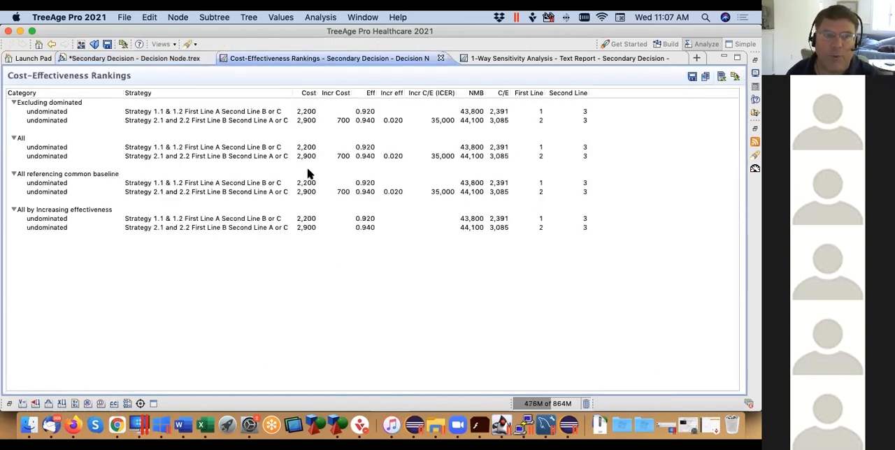
click(554, 58)
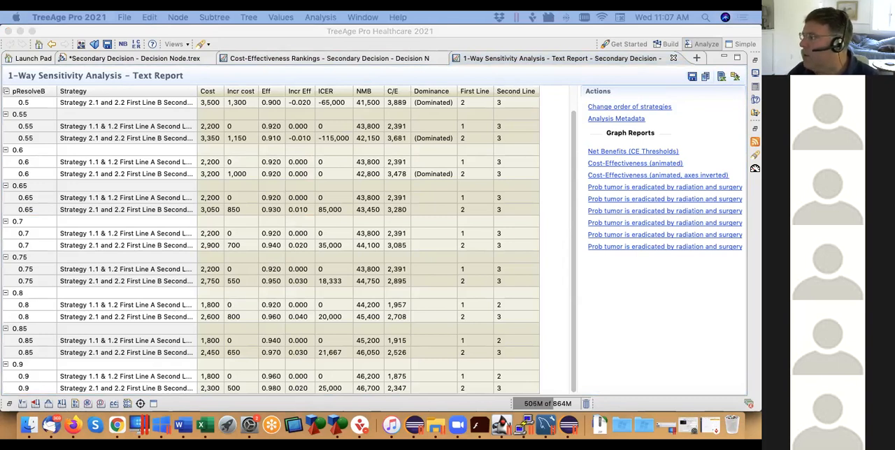
click(116, 59)
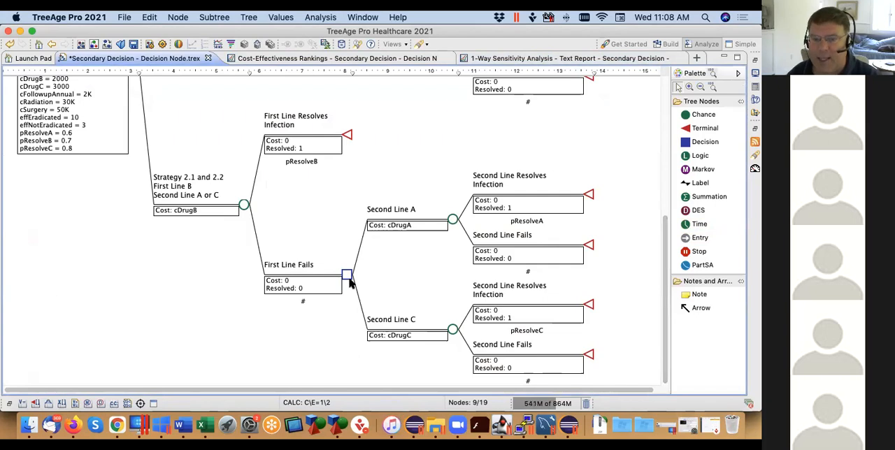
drag(665, 245, 657, 146)
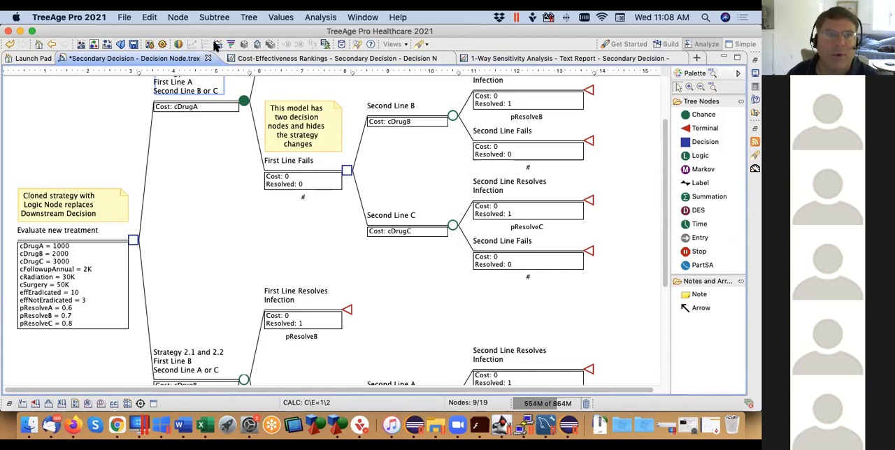
click(285, 59)
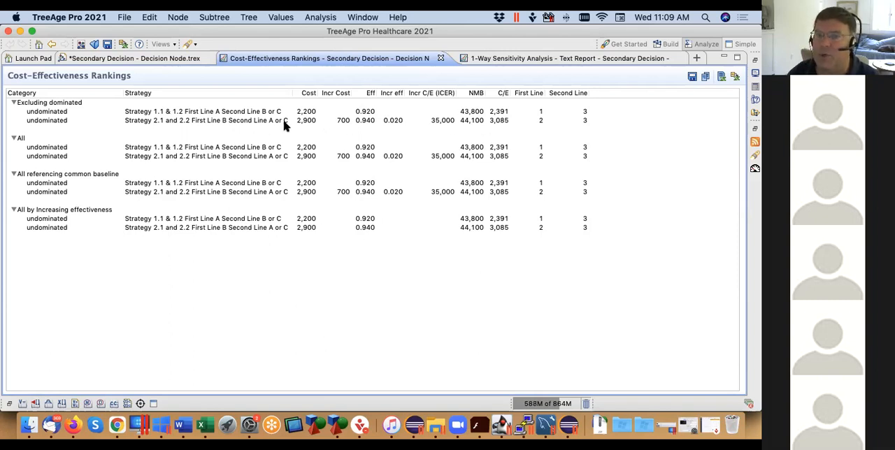
Roll back the tree and examine the expected values and chosen branches of both first-line strategies
click(136, 59)
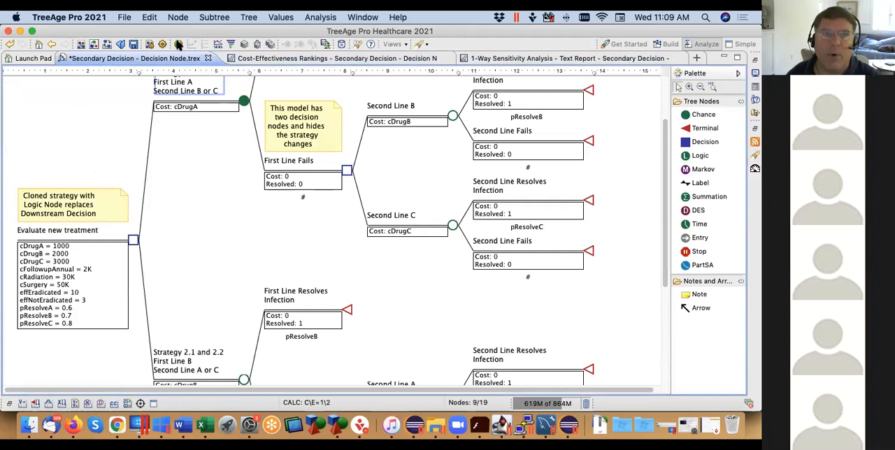
click(178, 43)
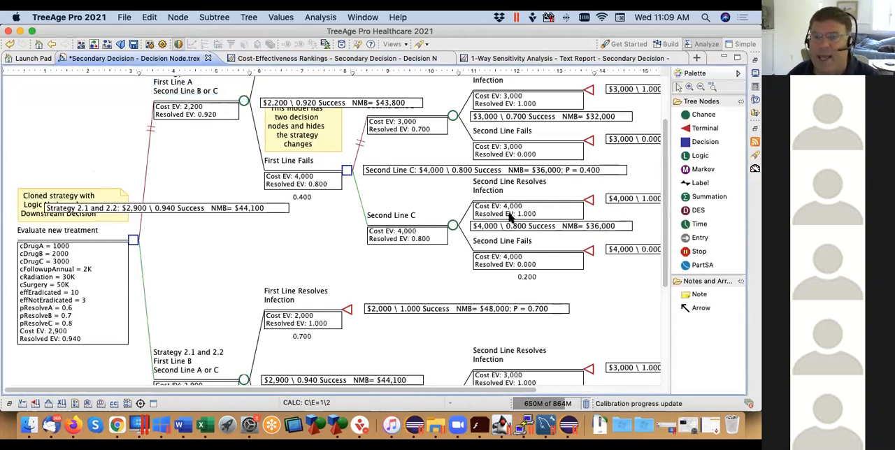
scroll(511, 220, down, 1)
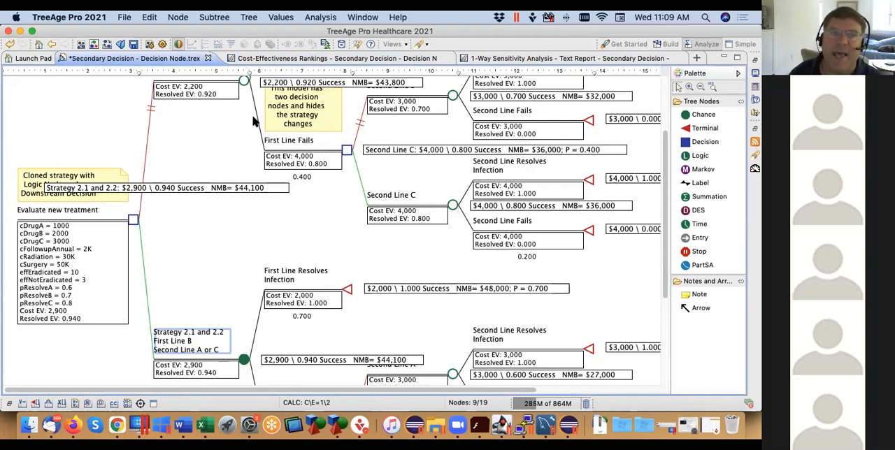
scroll(661, 199, up, 3)
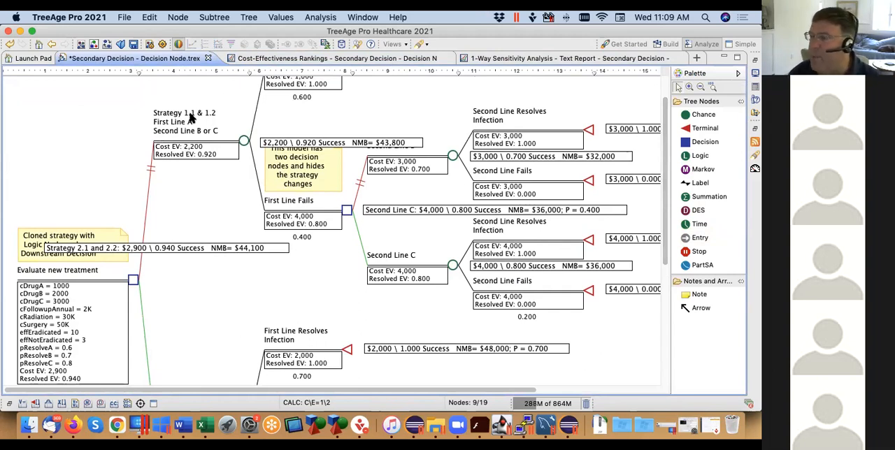
Check the second-line choices in the cost-effectiveness rankings and the pResolveB sensitivity report against the rolled-back tree
click(288, 60)
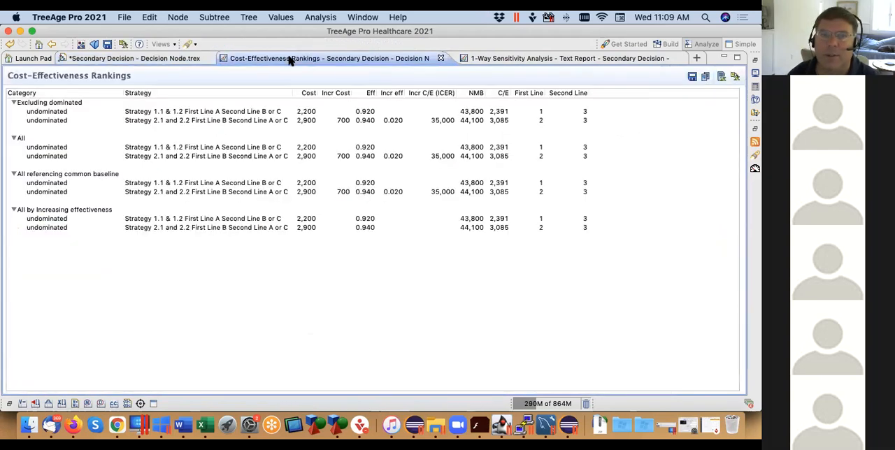
click(558, 57)
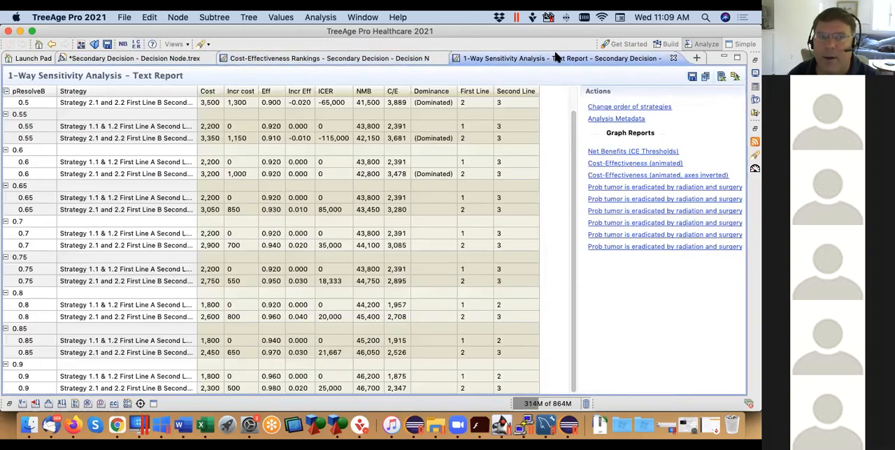
click(106, 357)
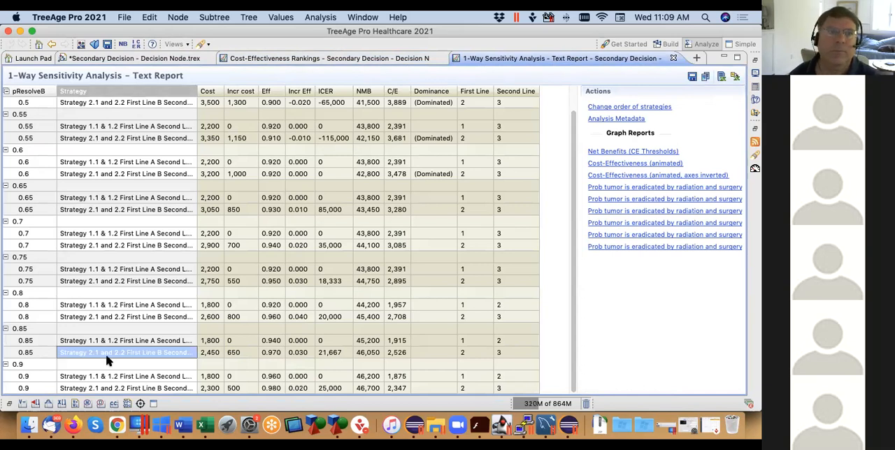
click(142, 59)
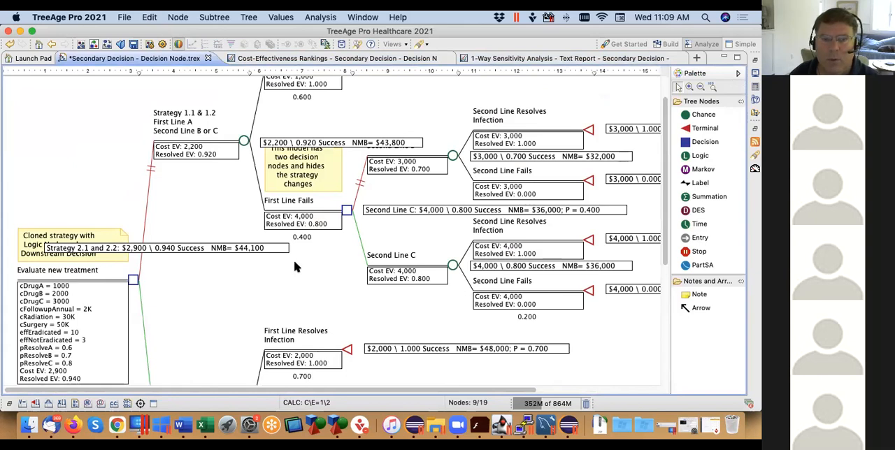
Move the roll back result box of Strategy 1.1 & 1.2 above the Second Line B label so the note is uncovered
drag(494, 391, 627, 390)
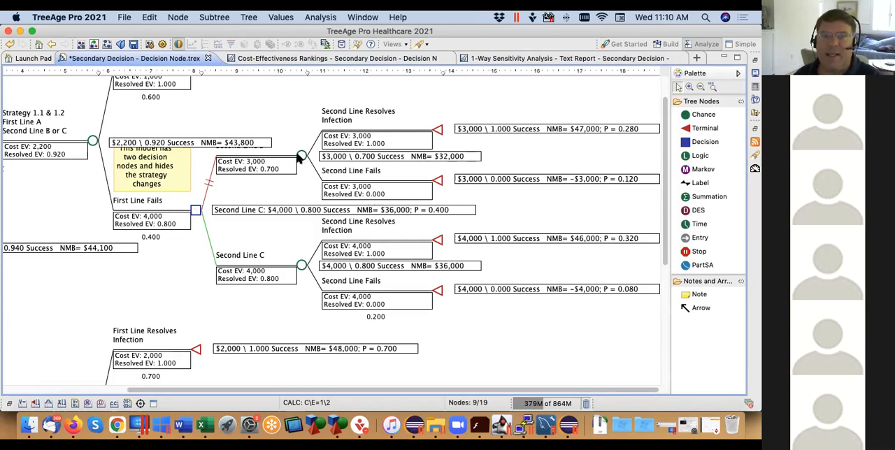
click(246, 143)
drag(246, 142, 237, 130)
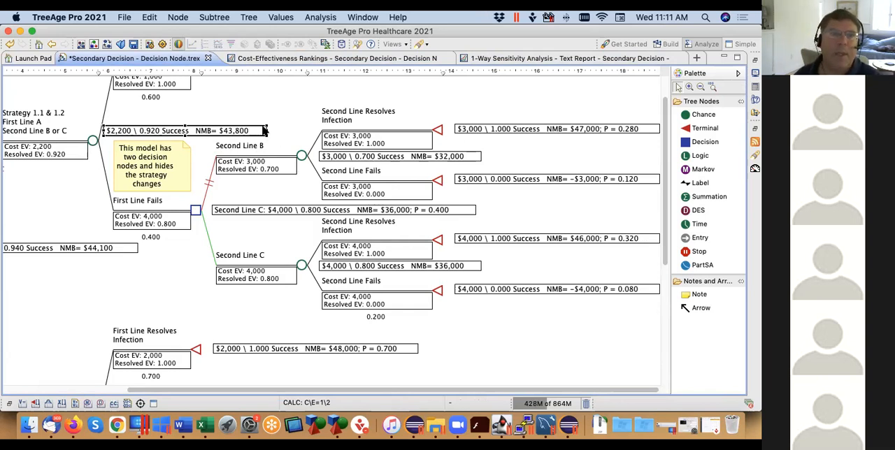
drag(256, 126, 293, 130)
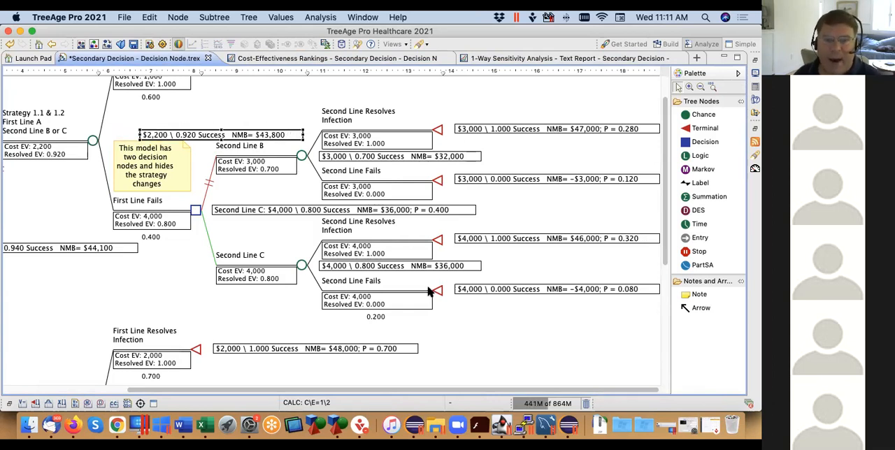
Close the cost-effectiveness rankings and one-way sensitivity reports, and turn off roll back on the tree
click(326, 60)
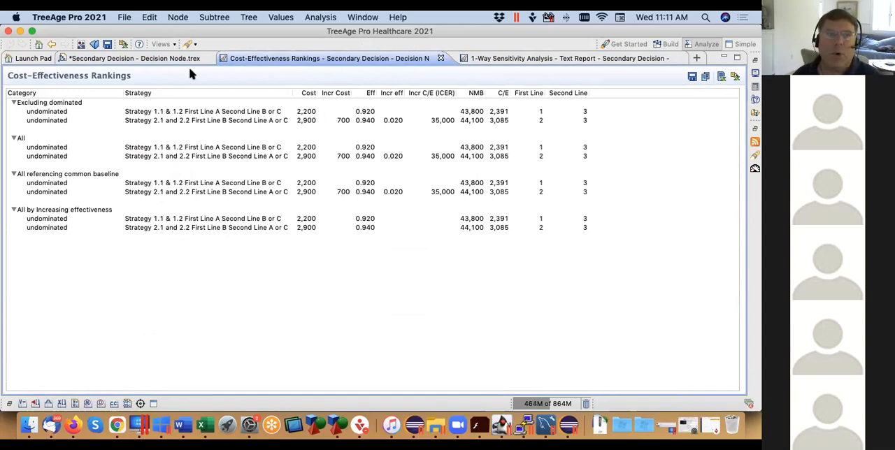
click(442, 58)
click(683, 59)
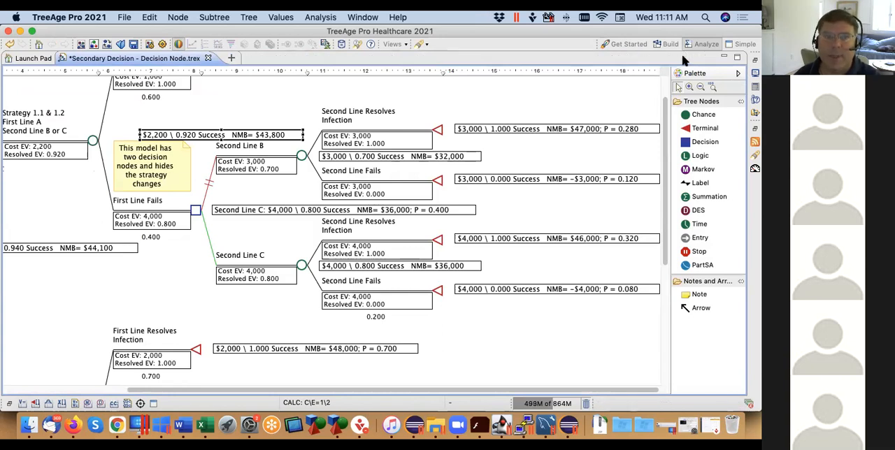
click(180, 44)
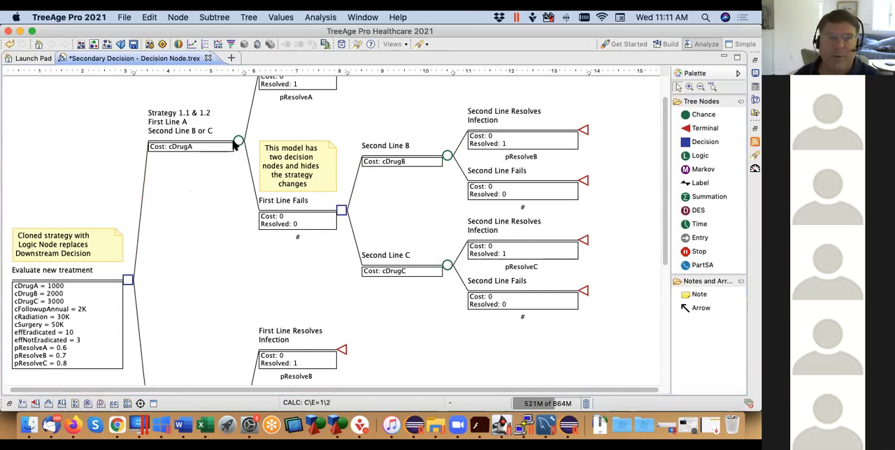
Add a third branch to the Evaluate new treatment root node and collapse the Strategy 2.1 and 2.2 subtree
click(127, 281)
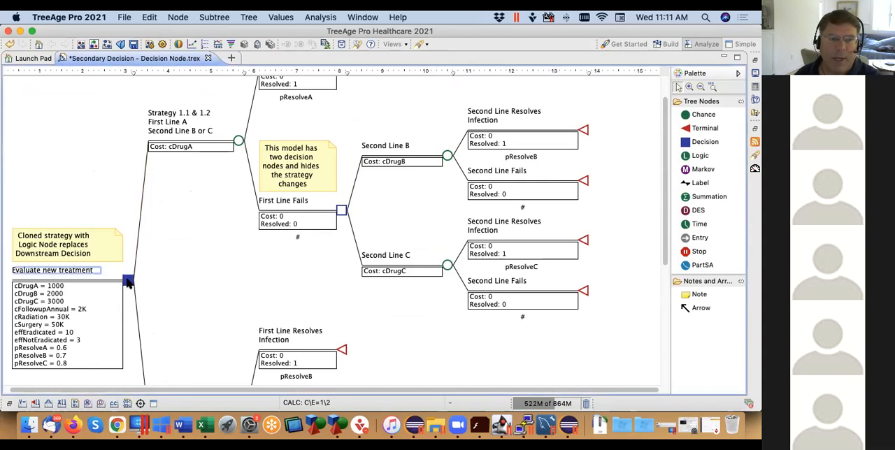
drag(672, 237, 665, 316)
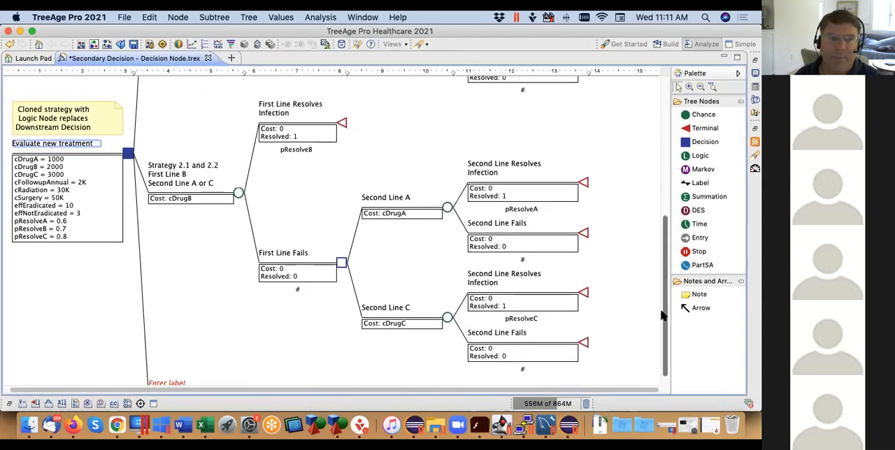
click(238, 194)
click(211, 18)
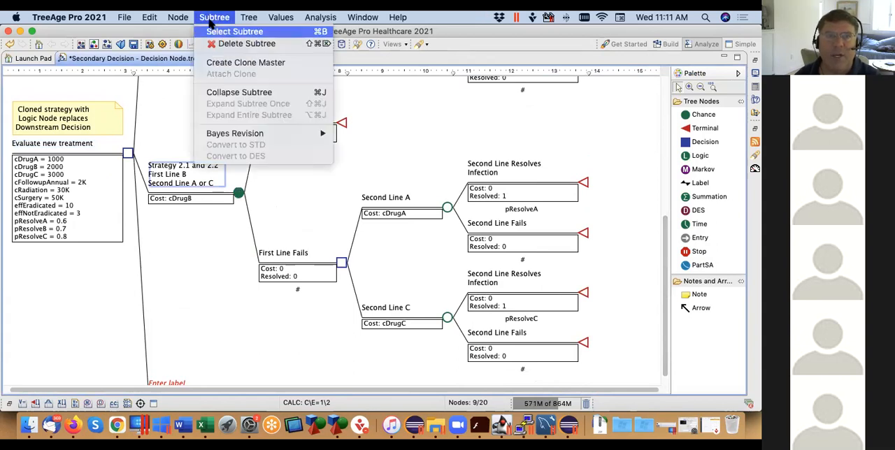
click(253, 94)
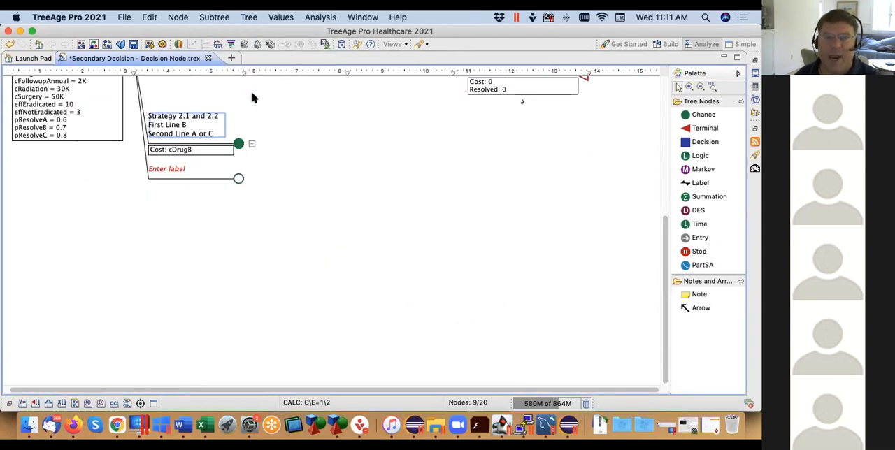
Move the new unlabelled branch above Strategy 2.1 and 2.2 so it follows Strategy 1.1 & 1.2
click(239, 178)
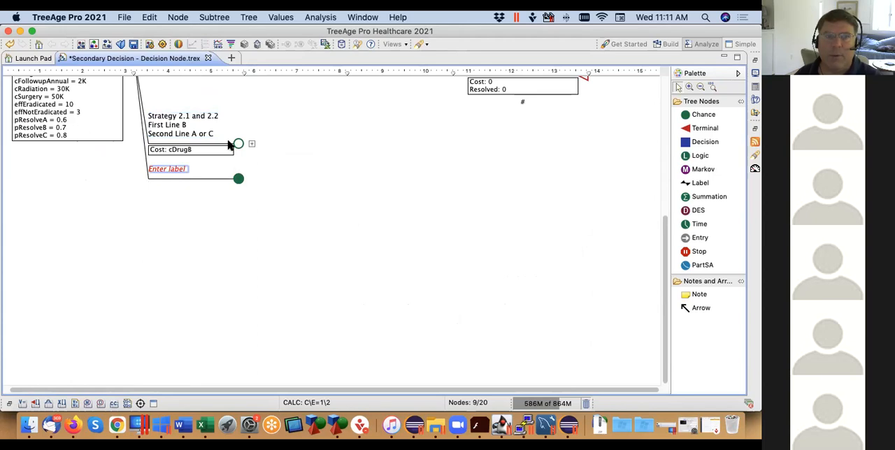
scroll(192, 97, up, 5)
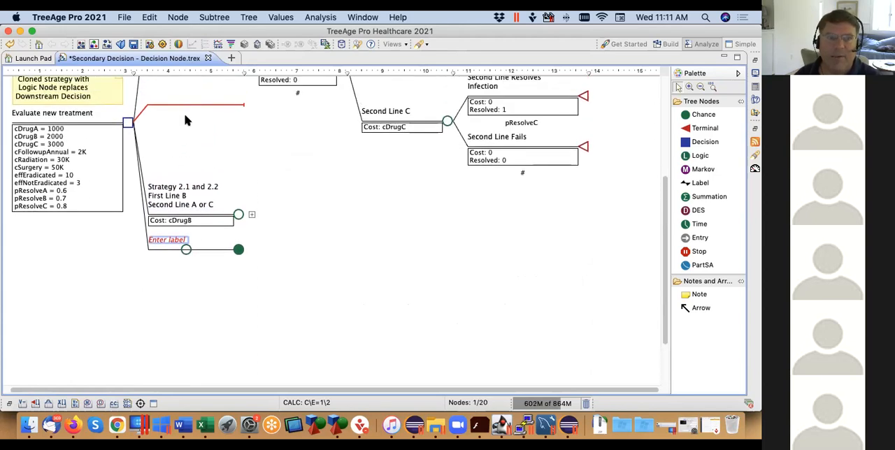
drag(186, 109, 186, 108)
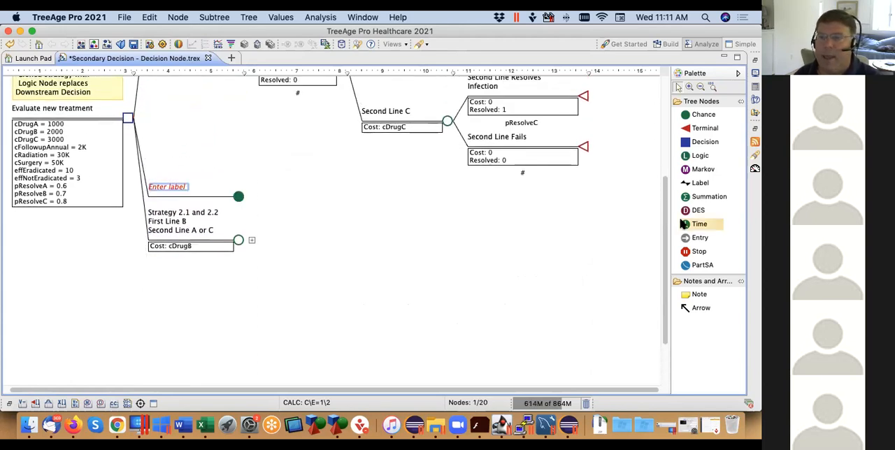
Shorten the Strategy 1.1 & 1.2 node label to Strategy 1.1, First Line A, Second Line B
drag(665, 223, 658, 152)
click(183, 116)
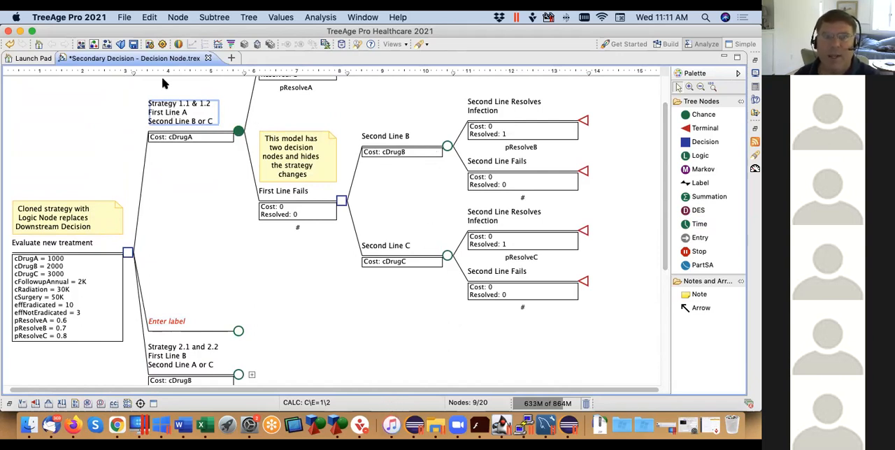
click(195, 103)
click(193, 103)
key(Left)
key(Delete)
key(Delete)
key(Delete)
key(Delete)
key(Delete)
key(Down)
key(Delete)
key(Delete)
key(Delete)
key(Delete)
key(Delete)
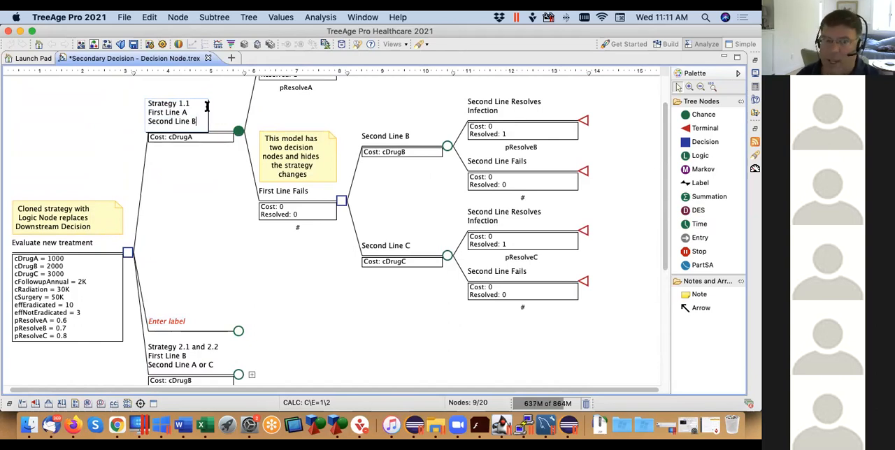
Label the new branch Strategy 1.2 with First Line A on the second line
click(178, 325)
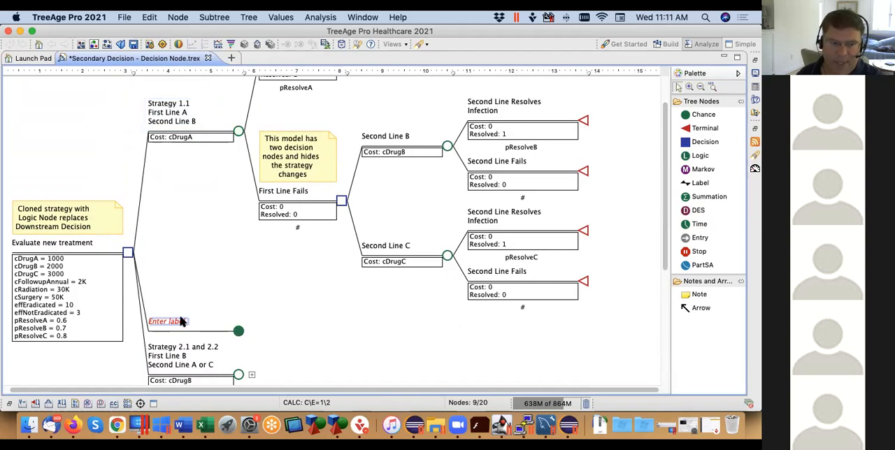
click(175, 322)
text(Strategy 1.2)
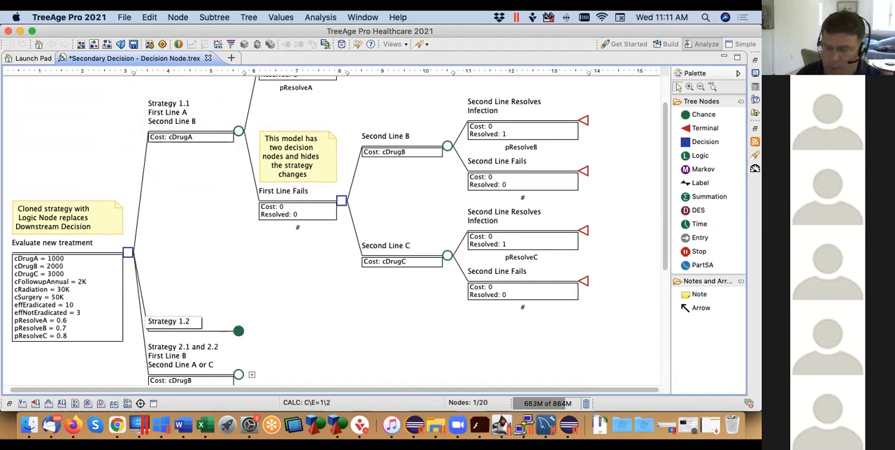
key(Return)
text(irst Line)
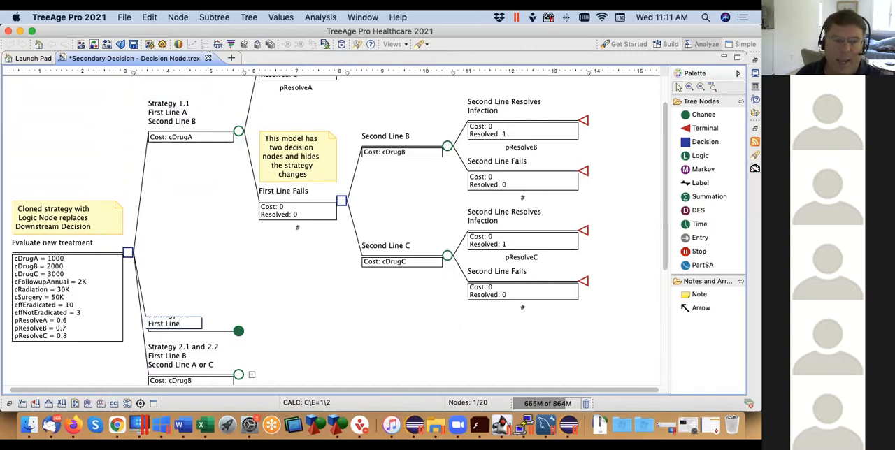
text( A)
key(Return)
text(S)
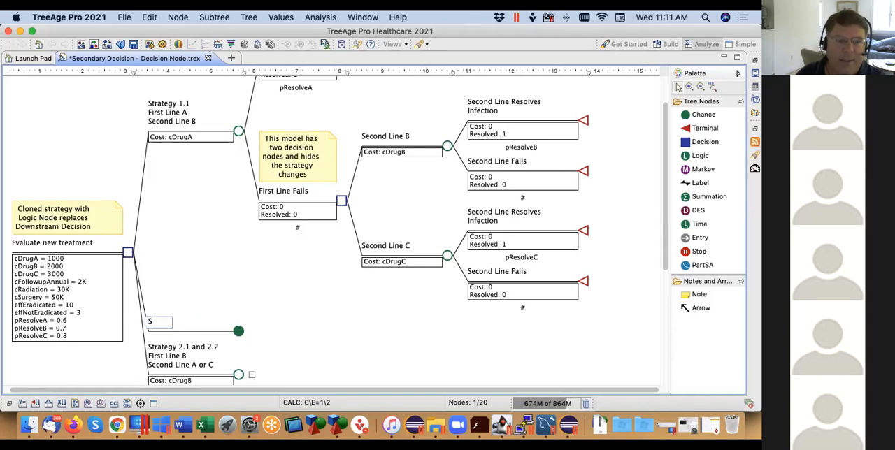
scroll(183, 332, up, 2)
key(BackSpace)
key(Escape)
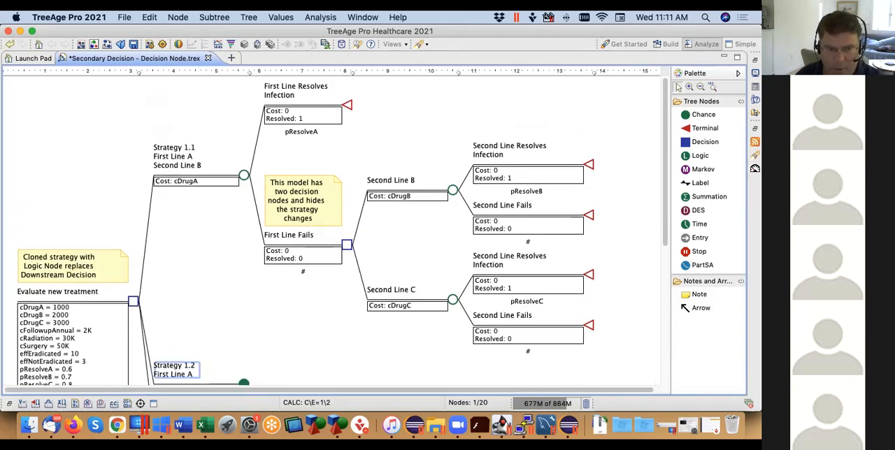
Add Second Line C as the third line of the Strategy 1.2 label
click(197, 376)
click(197, 376)
key(Return)
text(Second Line C)
click(228, 309)
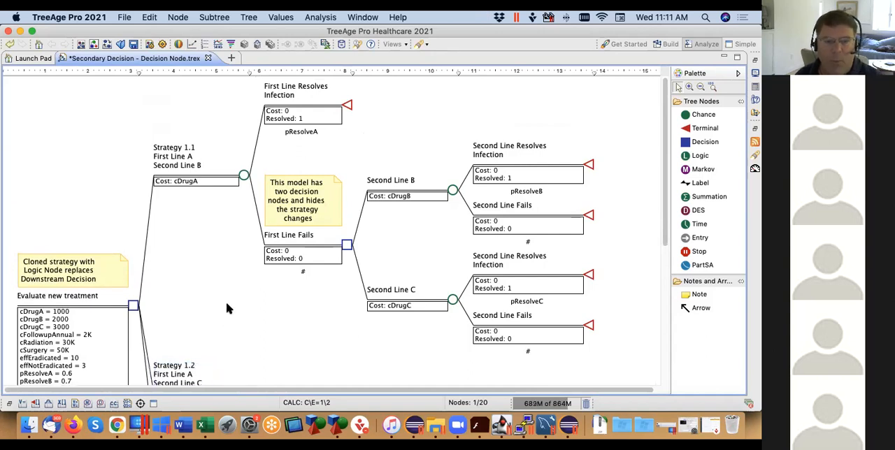
drag(666, 201, 666, 224)
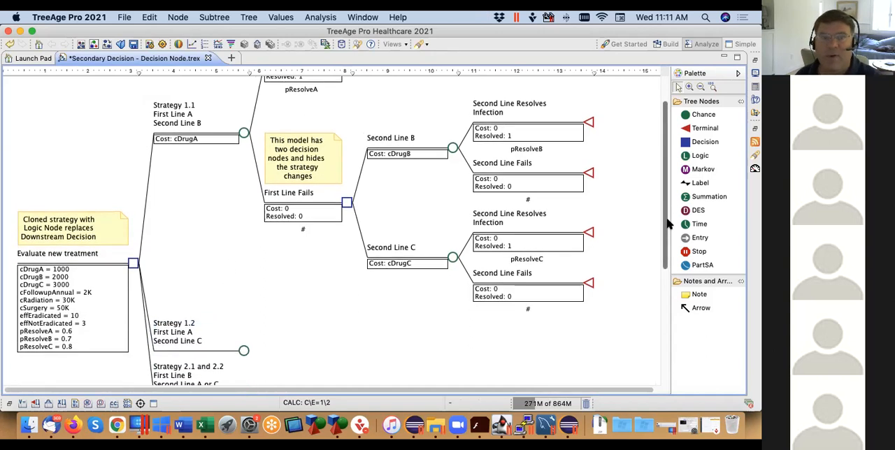
click(243, 133)
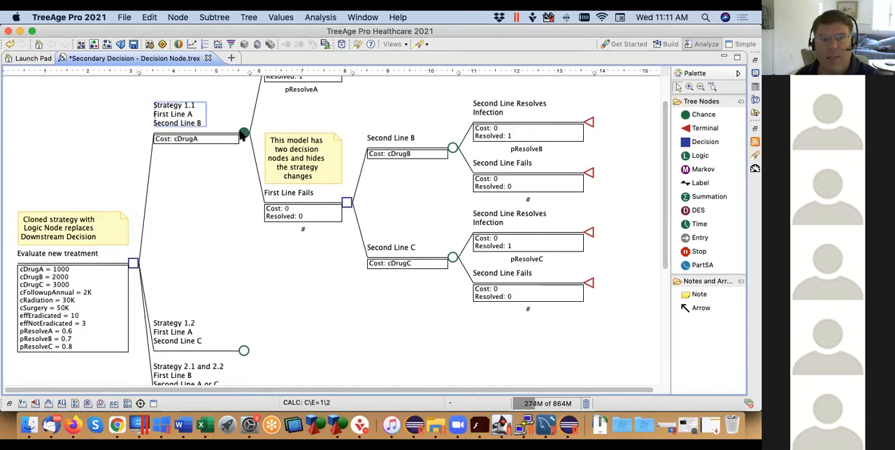
click(453, 148)
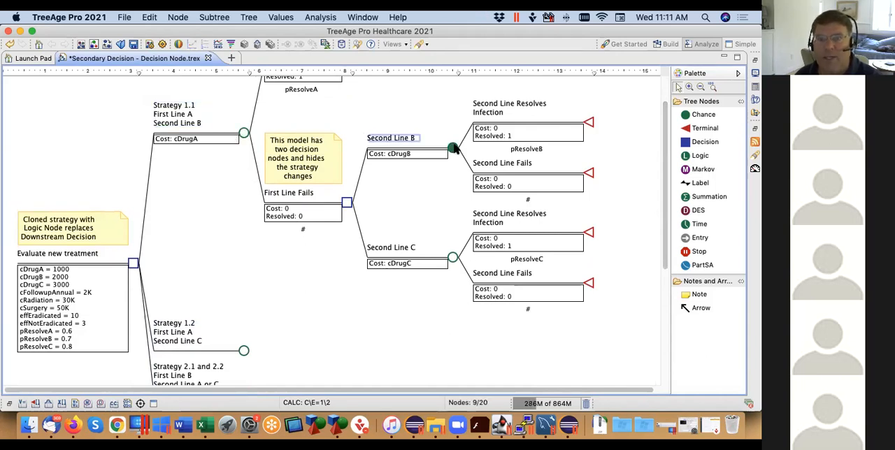
click(243, 350)
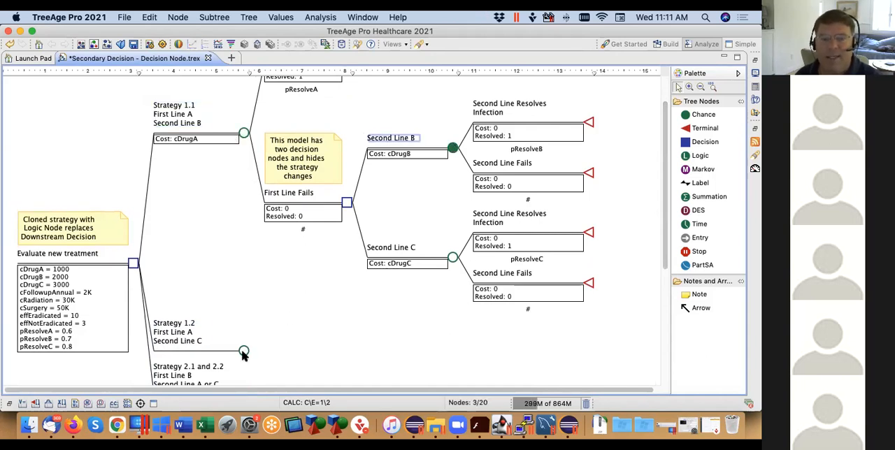
click(453, 258)
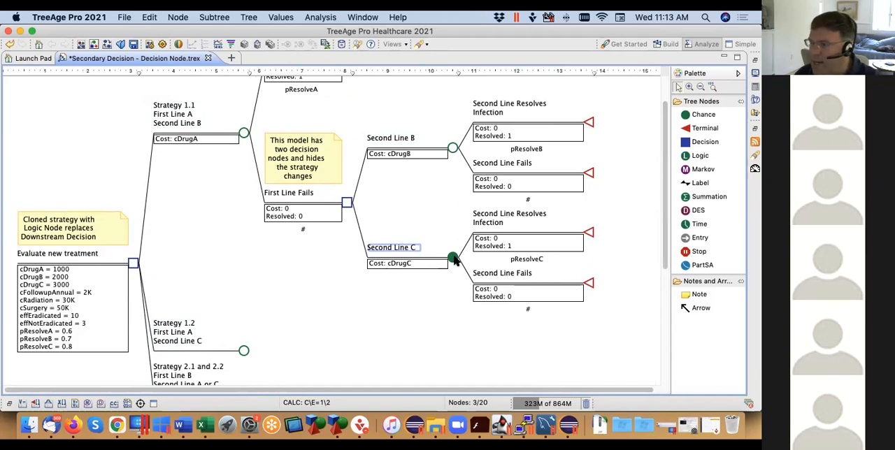
Change the First Line Fails node under Strategy 1.1 to a Logic node
click(348, 204)
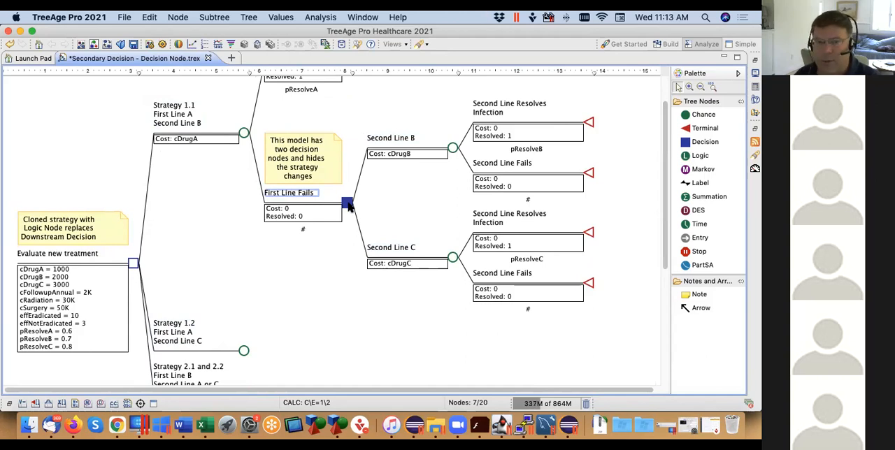
right_click(347, 203)
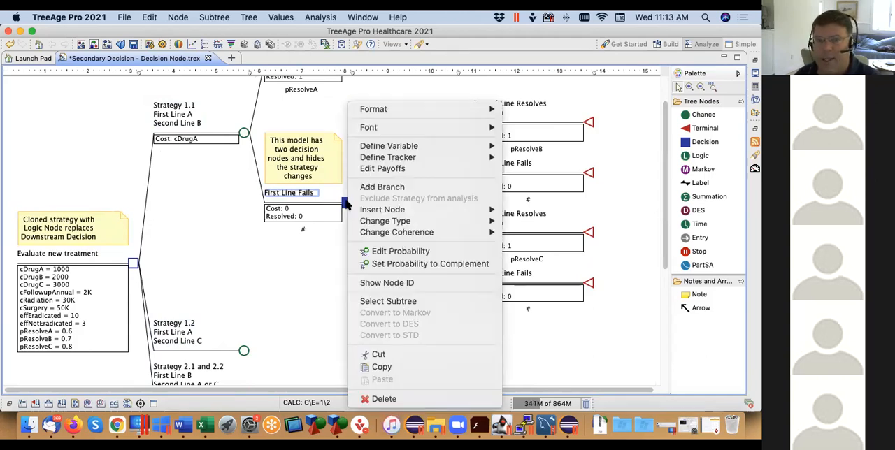
mouse_move(381, 223)
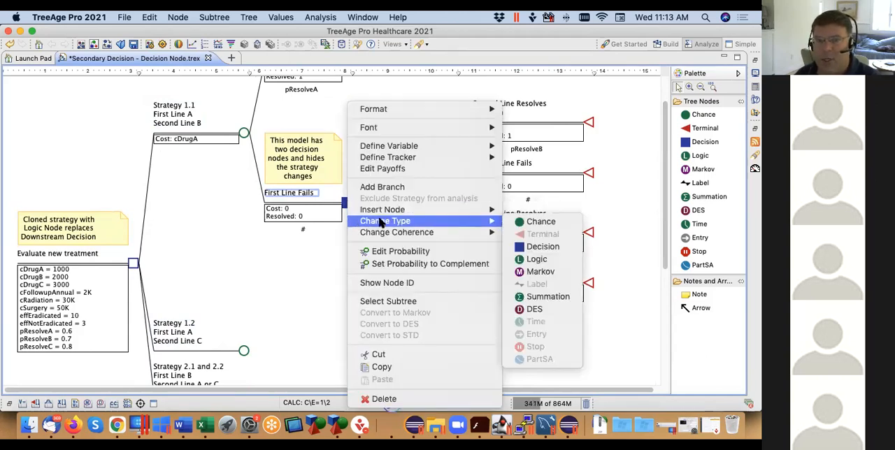
click(540, 259)
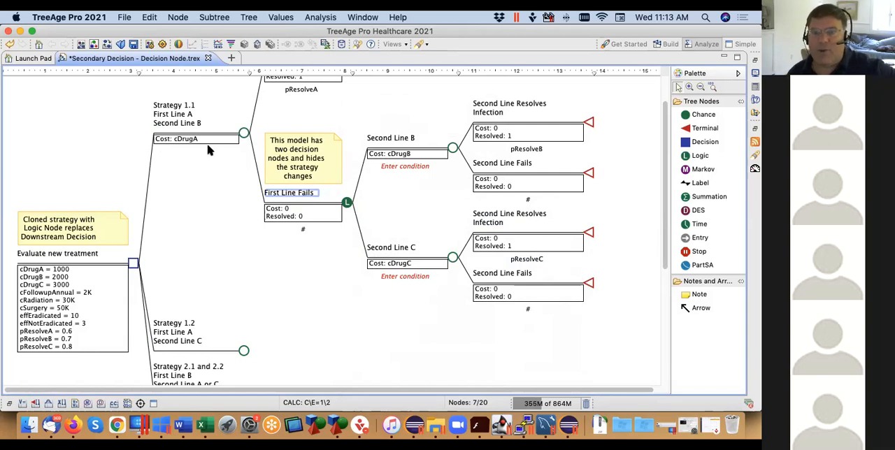
drag(635, 317, 346, 101)
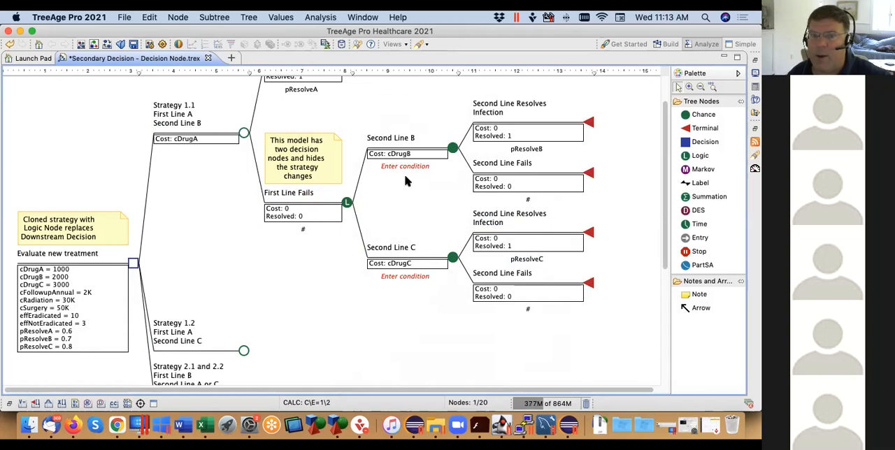
click(347, 204)
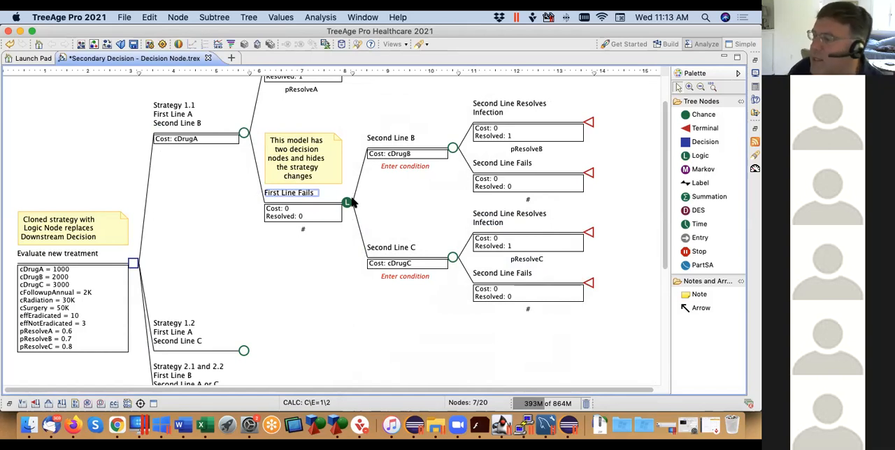
click(245, 135)
click(244, 353)
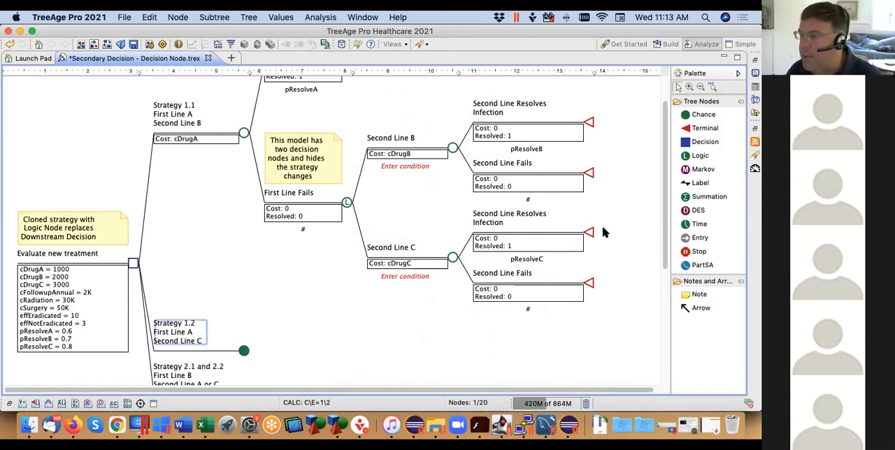
click(244, 133)
click(244, 350)
Create a clone master named Strategy 1 from the subtree at the Strategy 1.1 node
click(245, 134)
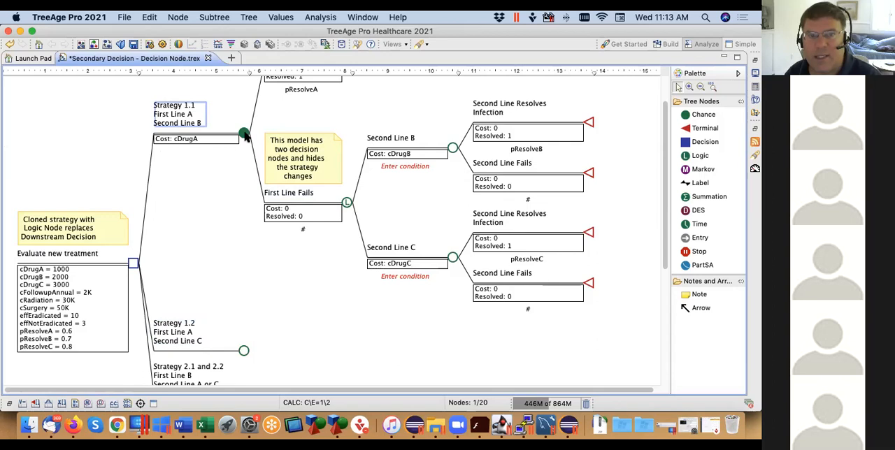
click(215, 17)
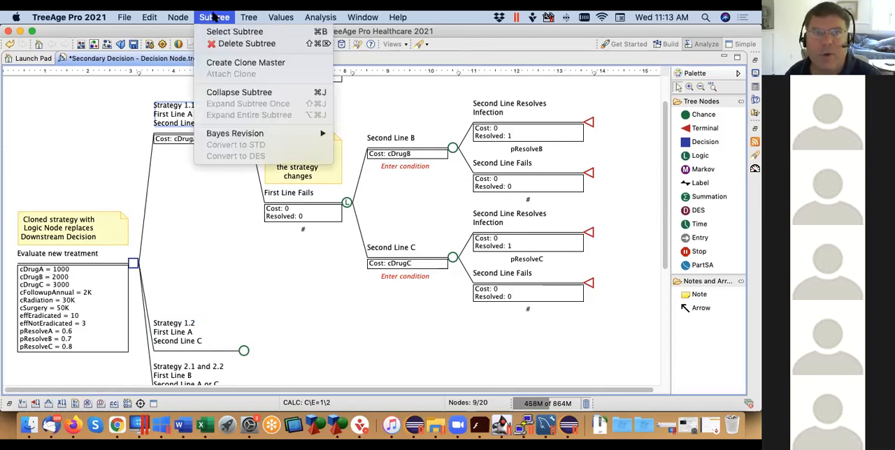
click(229, 64)
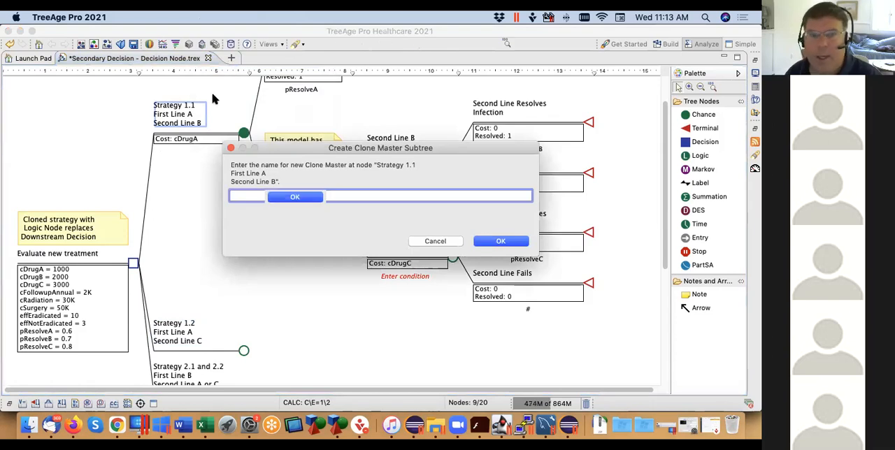
text(Strategy)
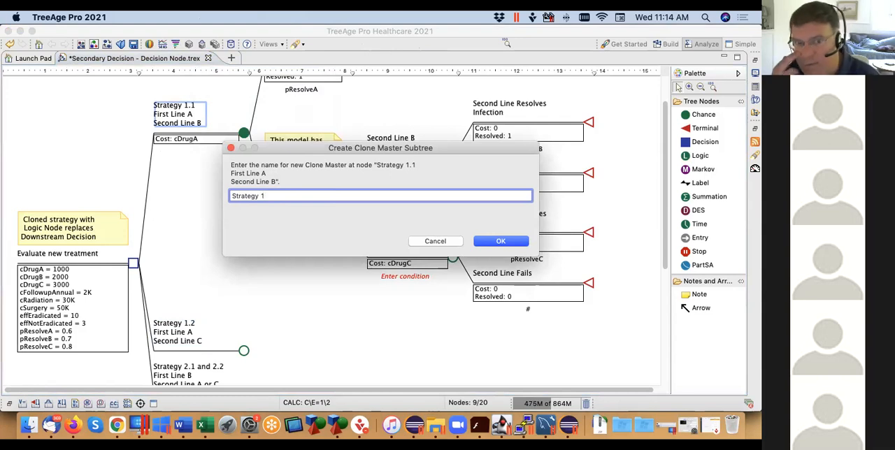
text( 1)
click(511, 240)
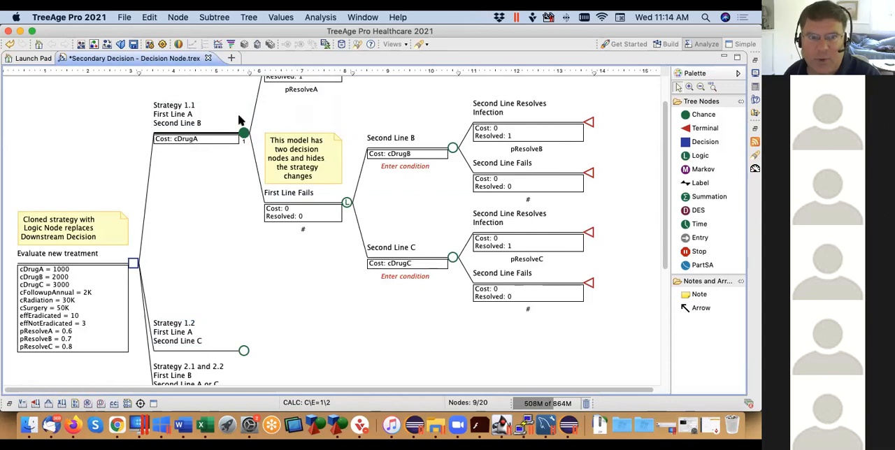
Attach a clone of the Strategy 1 clone master to the Strategy 1.2 node
click(244, 351)
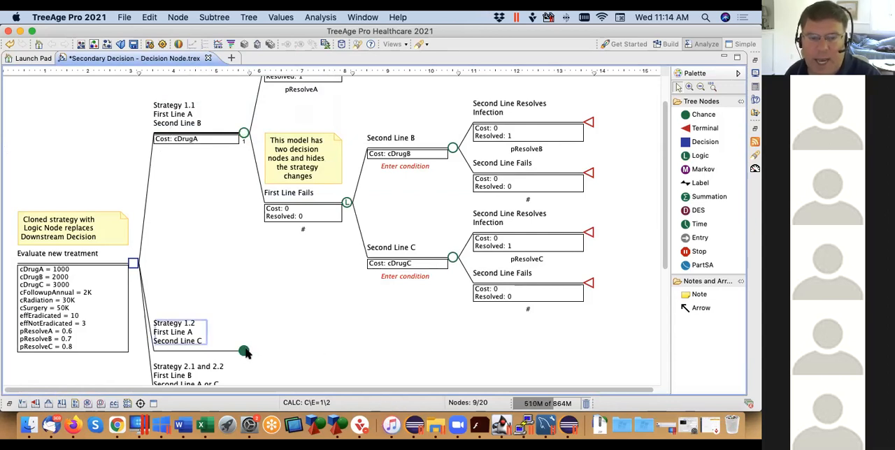
click(220, 18)
click(232, 74)
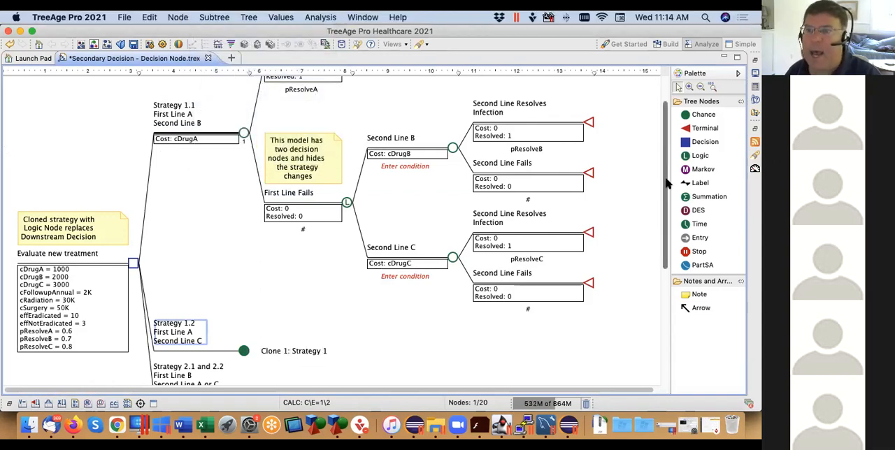
drag(667, 183, 666, 204)
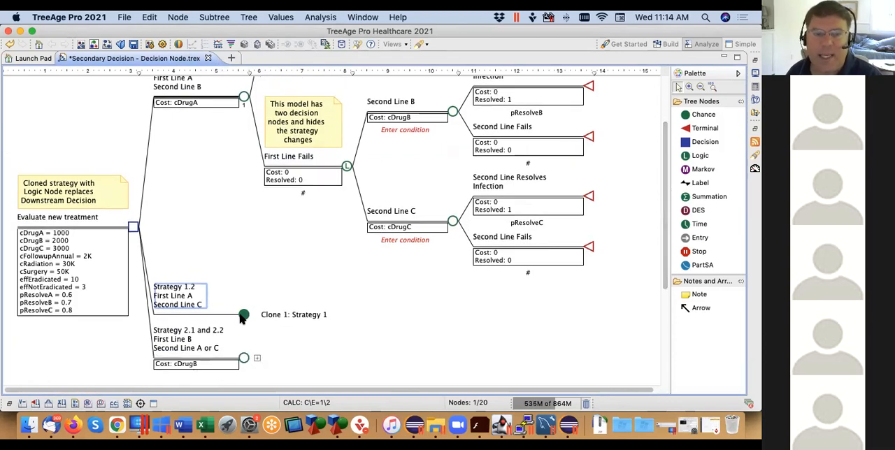
click(245, 98)
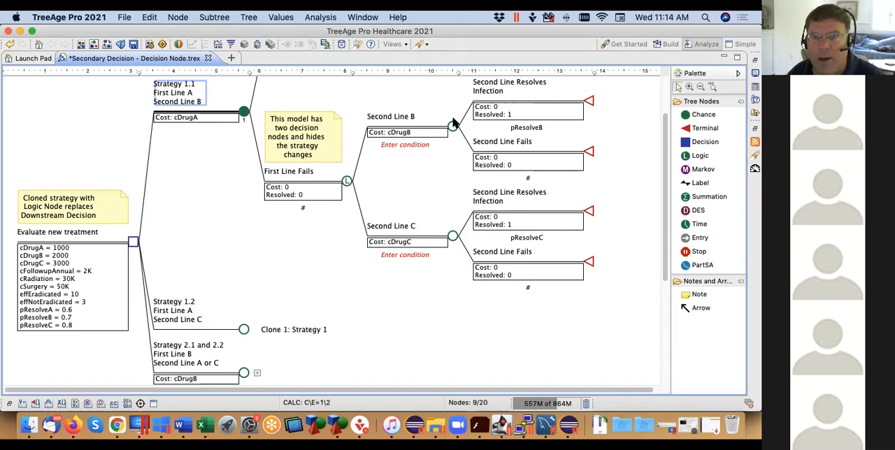
click(243, 112)
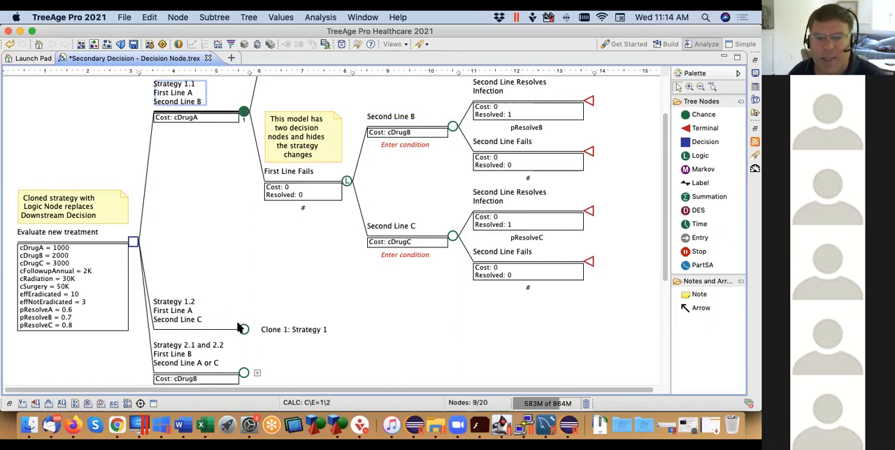
click(453, 236)
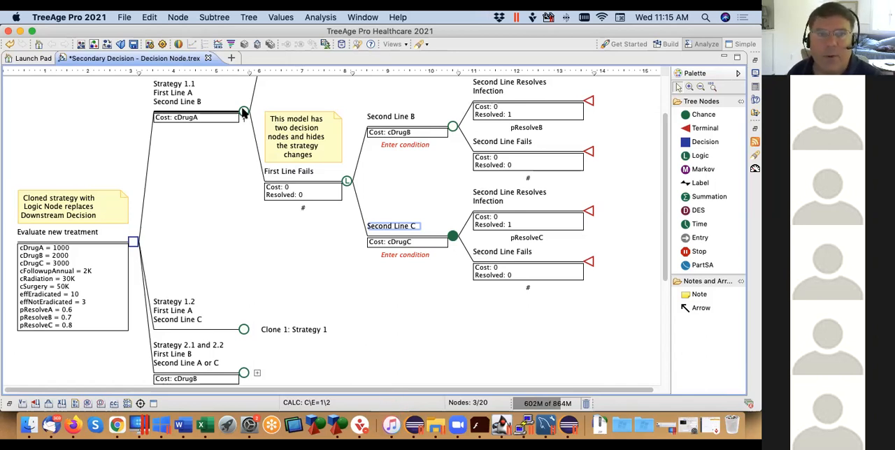
Create a new variable SecondLineB at the Strategy 1.1 node and define it there as 1
right_click(243, 111)
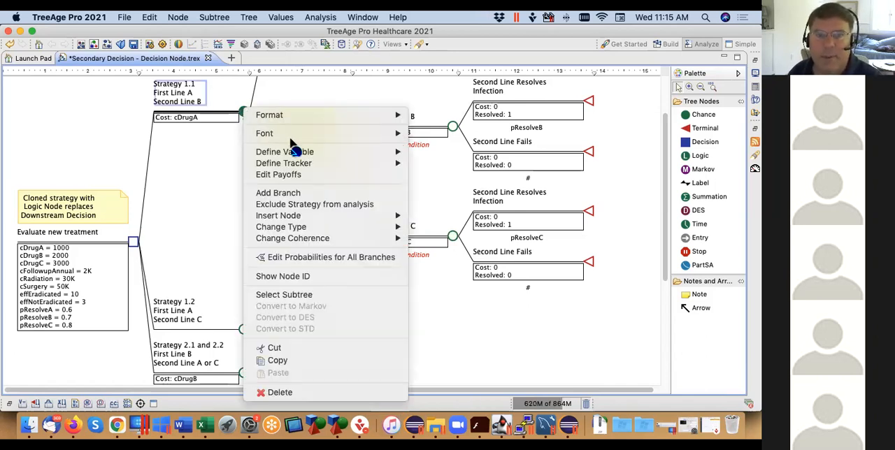
mouse_move(296, 152)
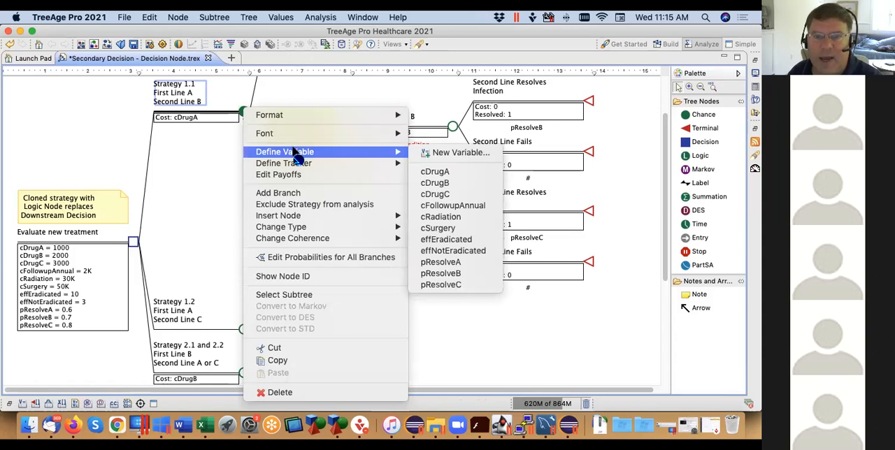
click(442, 154)
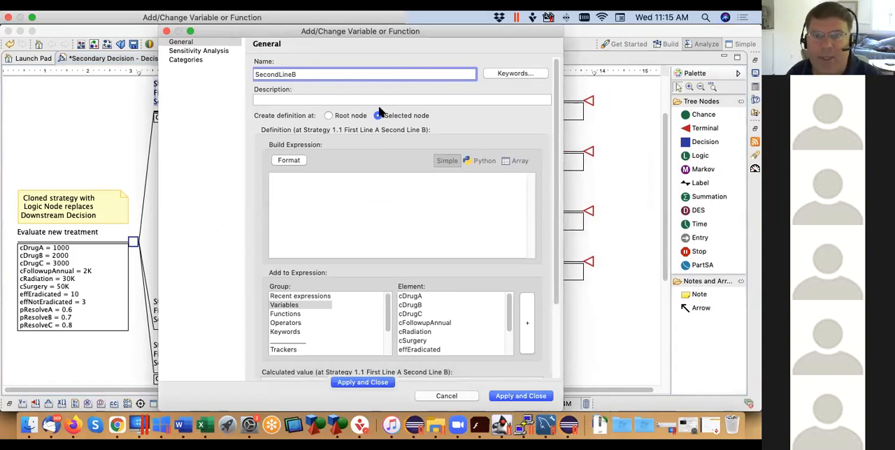
click(322, 184)
text(1)
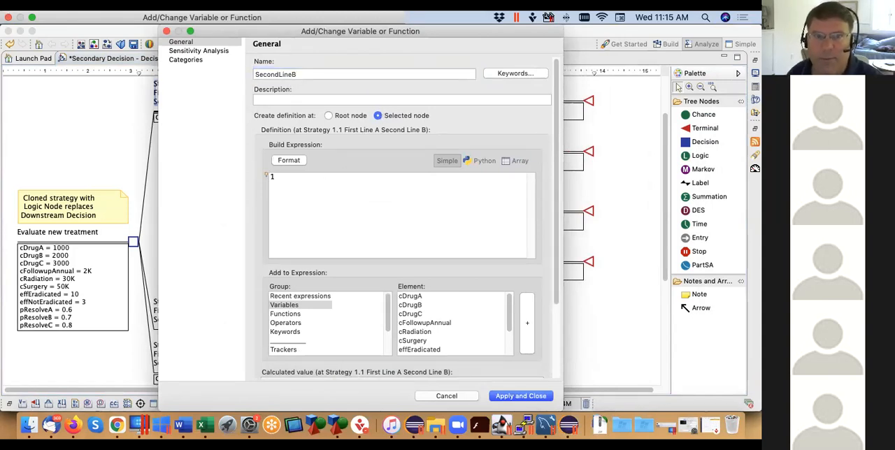
drag(304, 76, 245, 74)
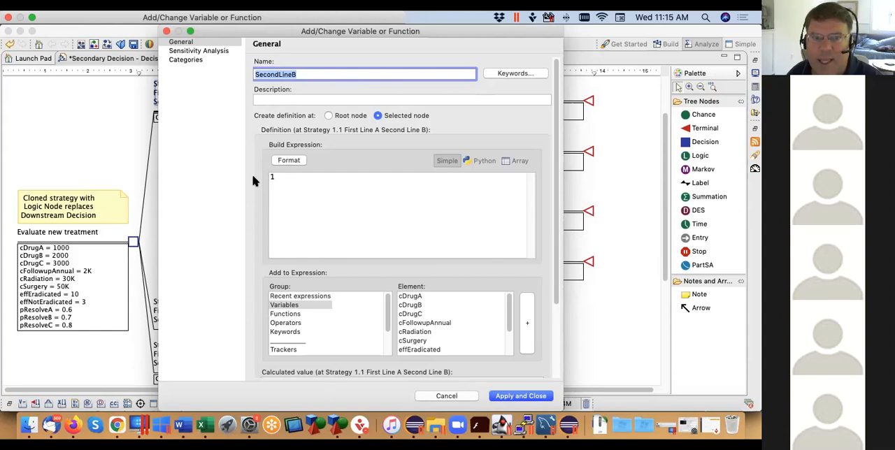
click(536, 396)
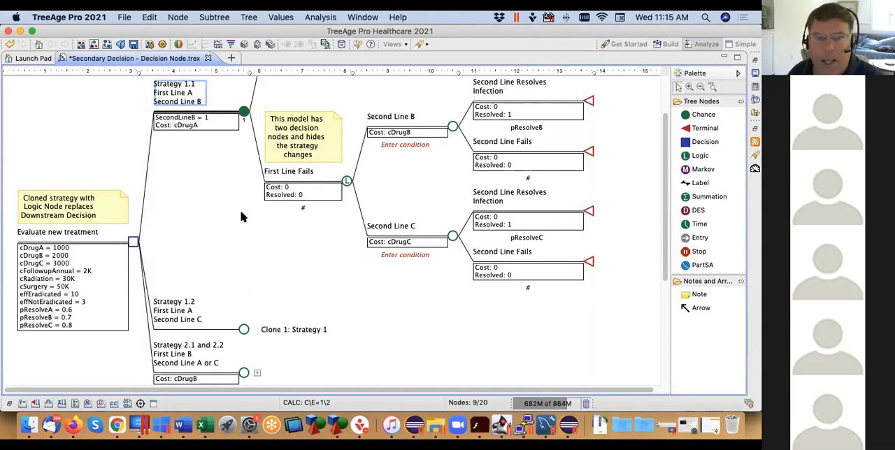
Define the existing variable SecondLineB as 0 at the Strategy 1.2 node
right_click(245, 331)
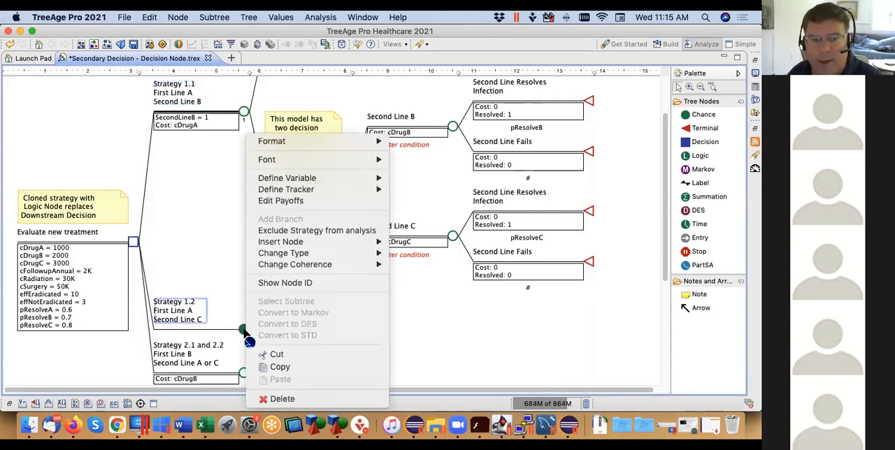
mouse_move(283, 179)
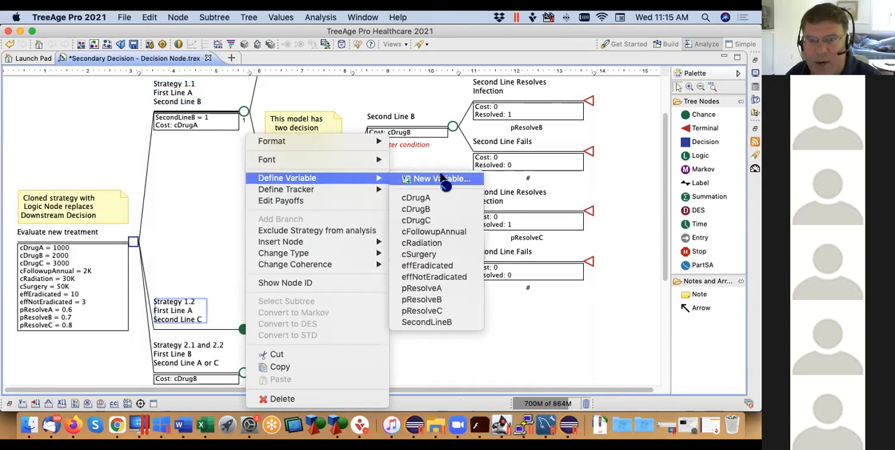
click(460, 323)
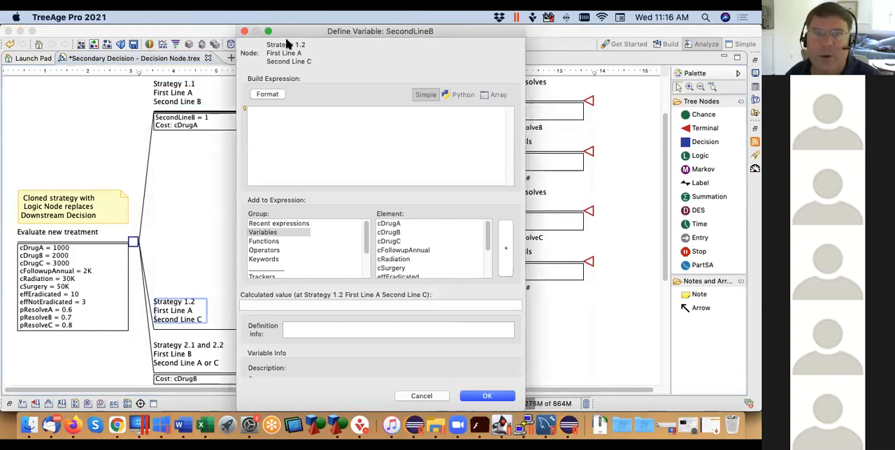
text(0)
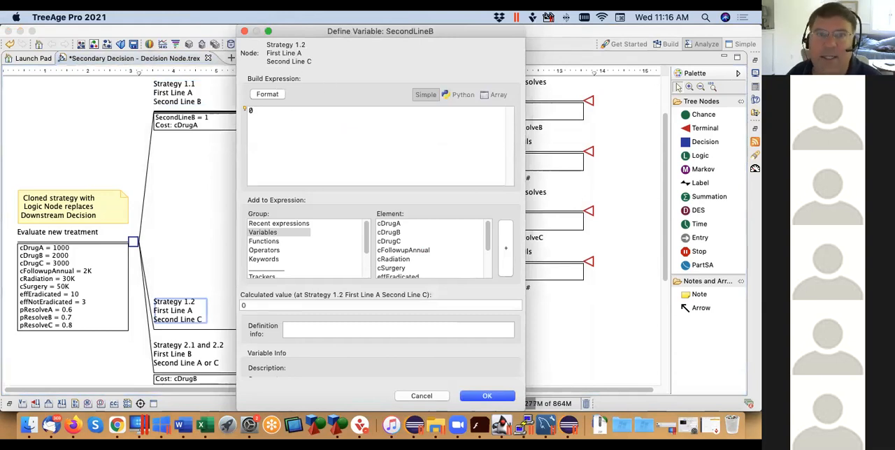
click(507, 397)
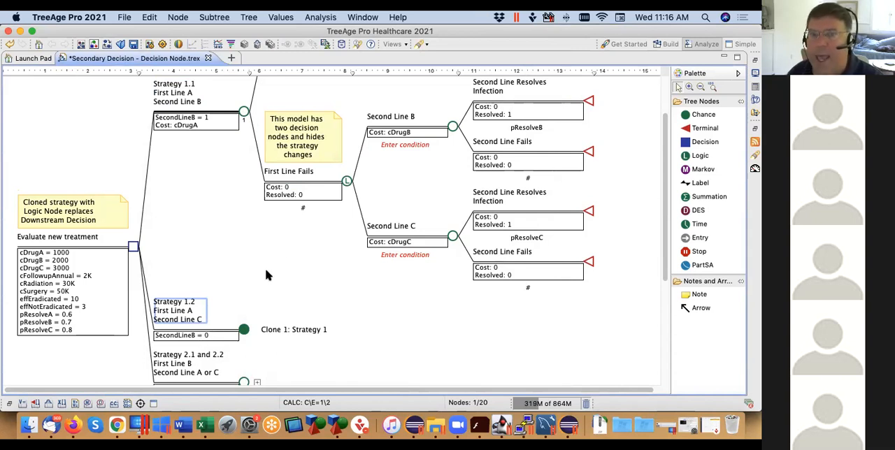
Set the condition of the Second Line B branch under Strategy 1.1 to SecondLineB=1, inserting the variable through the expression builder
click(411, 145)
click(411, 145)
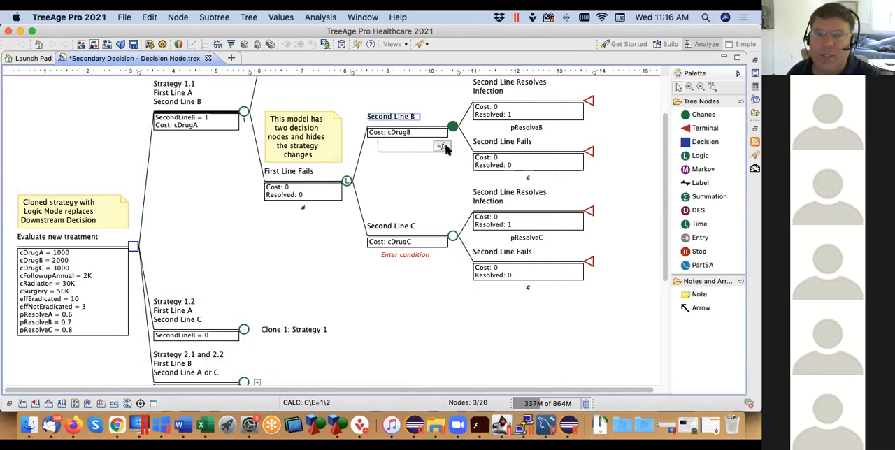
click(443, 145)
scroll(471, 210, down, 5)
double_click(404, 256)
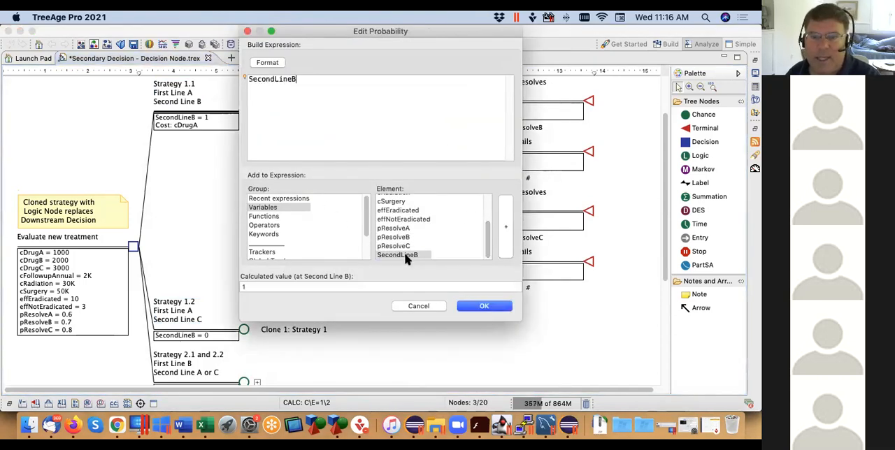
text(=1)
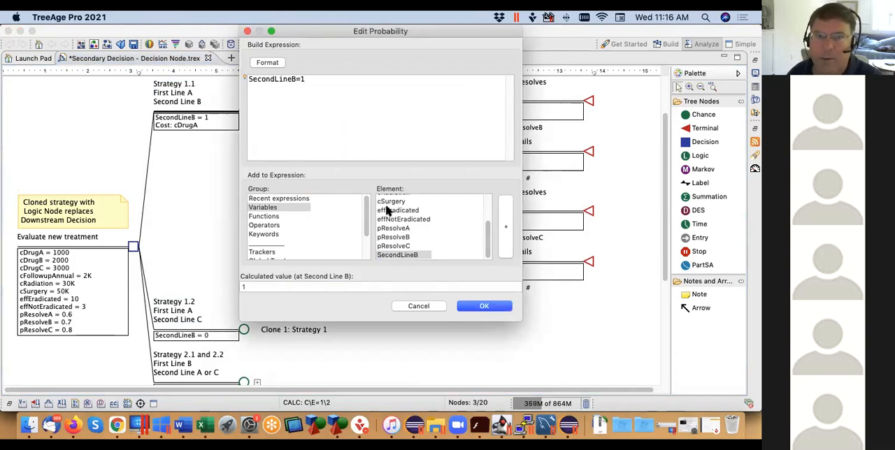
click(507, 310)
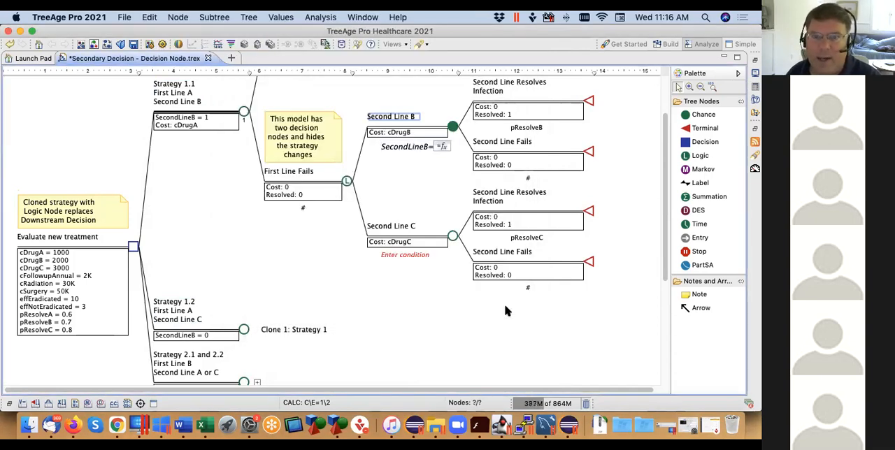
Set the condition of the Second Line C branch under Strategy 1.1 to the complement, #
click(412, 259)
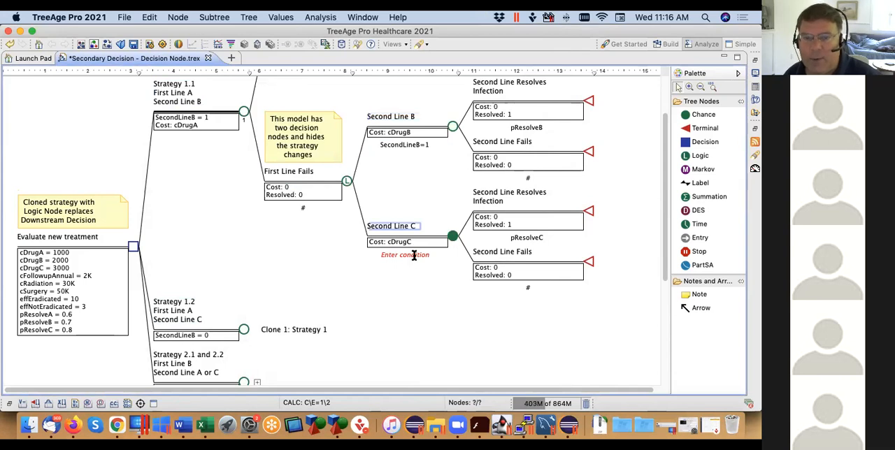
click(413, 256)
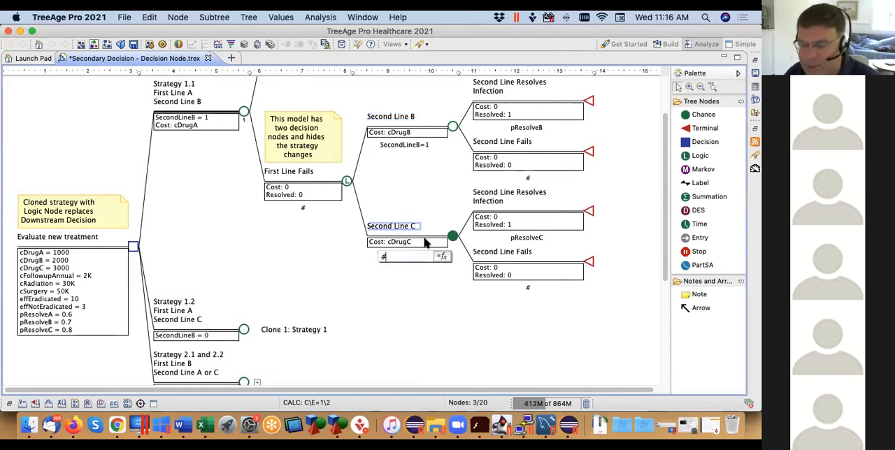
key(Return)
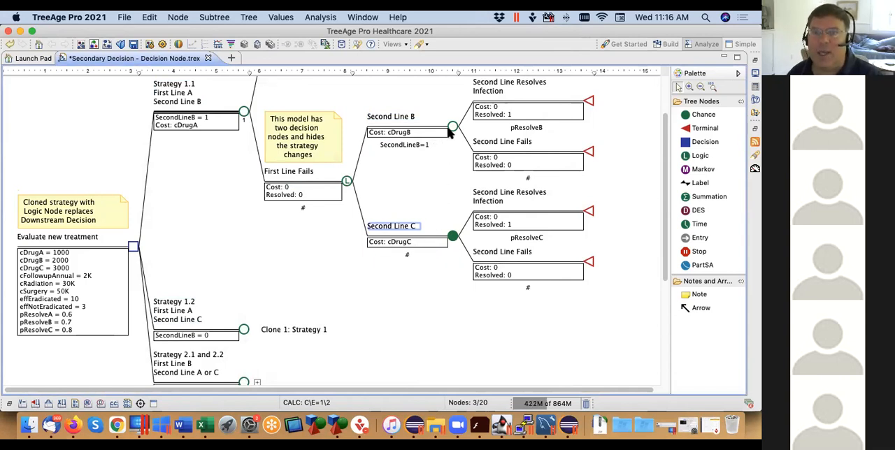
click(452, 128)
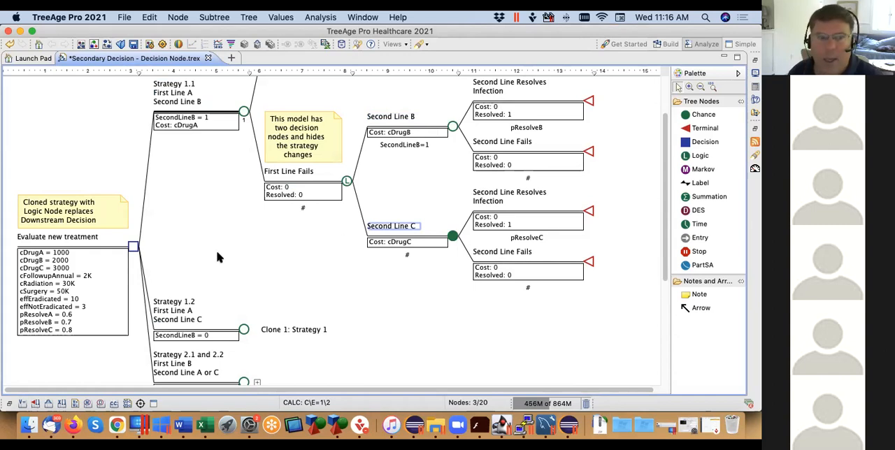
Enable the display of clone-copy subtrees in the Tree Editing/Layout preferences and apply the change
click(134, 248)
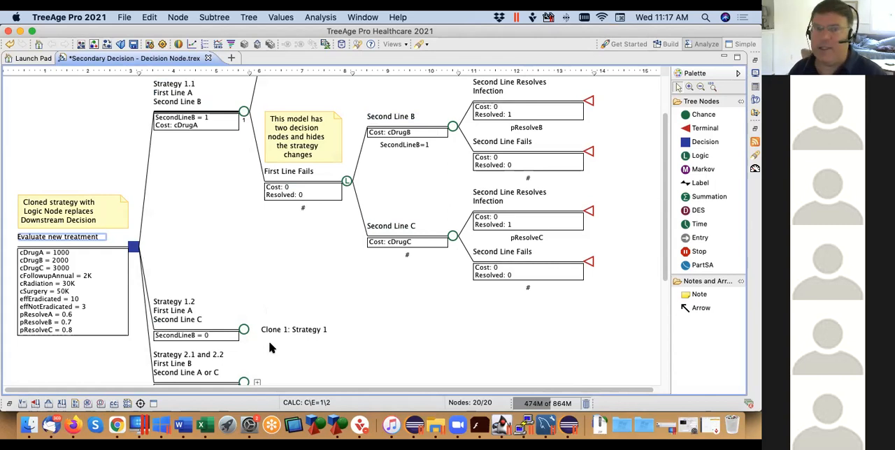
click(250, 17)
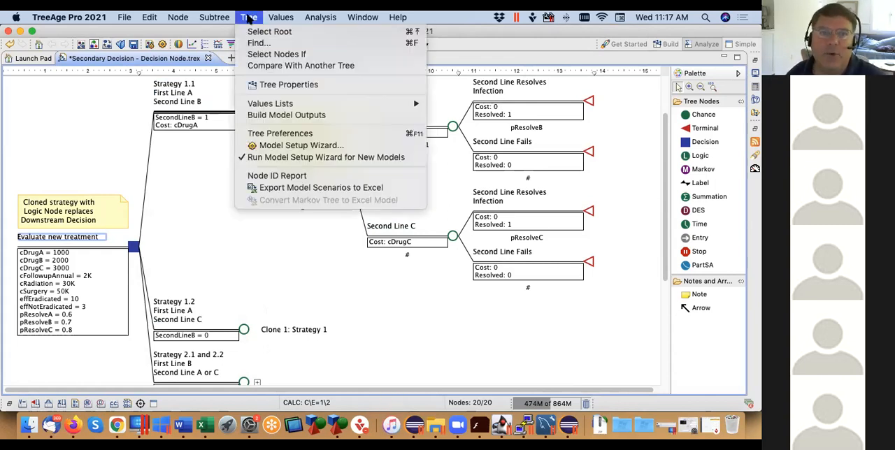
click(282, 134)
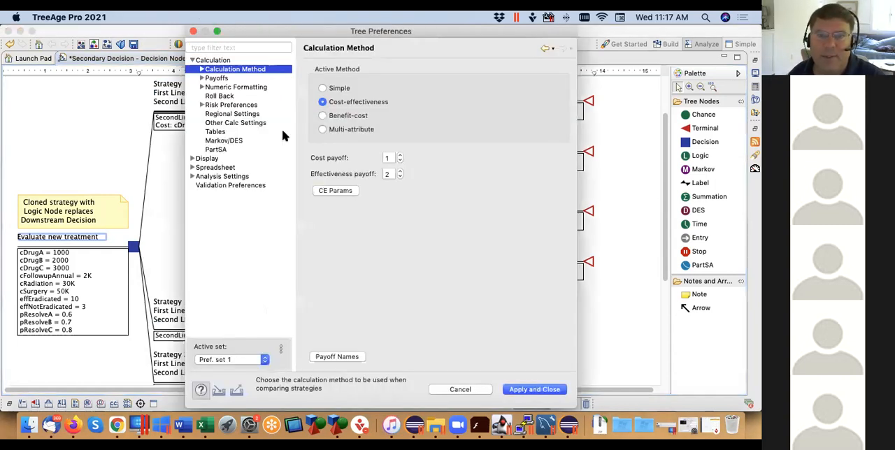
click(193, 61)
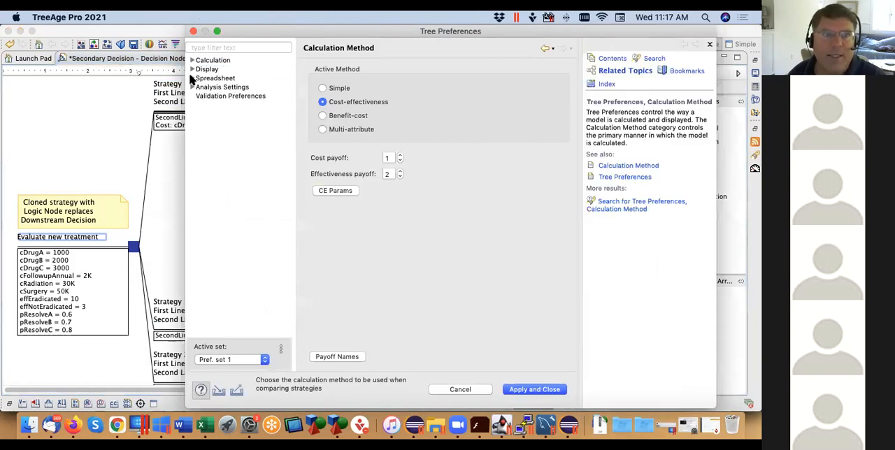
click(192, 78)
click(192, 69)
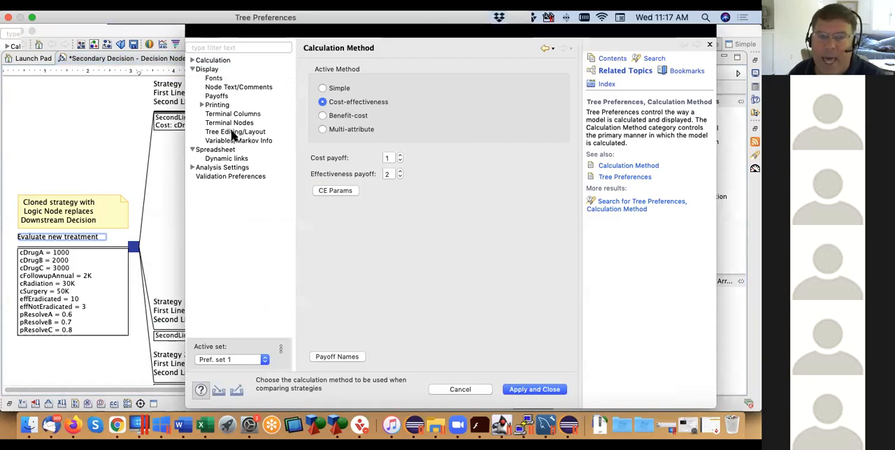
click(235, 133)
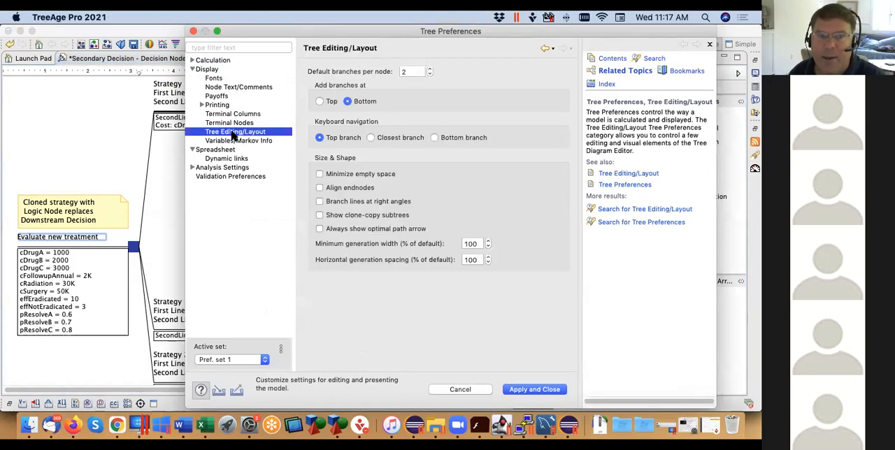
click(320, 215)
click(535, 389)
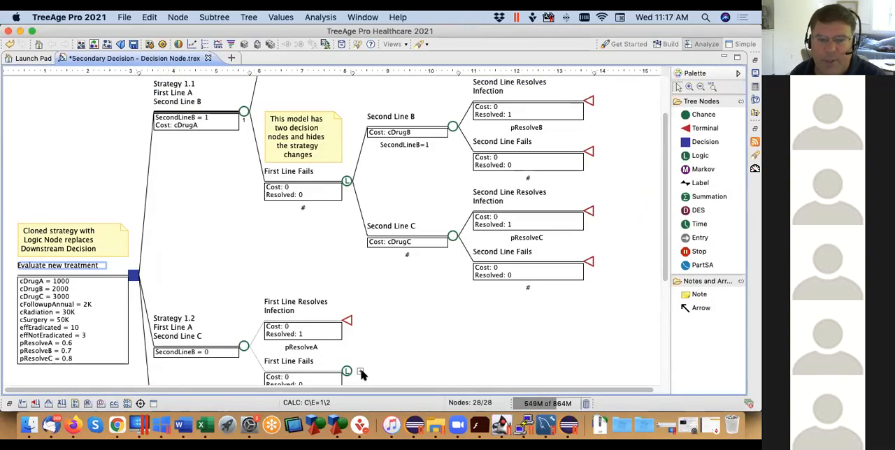
Expand the First Line Fails logic node and its second-line branches in the clone copy under Strategy 1.2
click(361, 371)
click(466, 372)
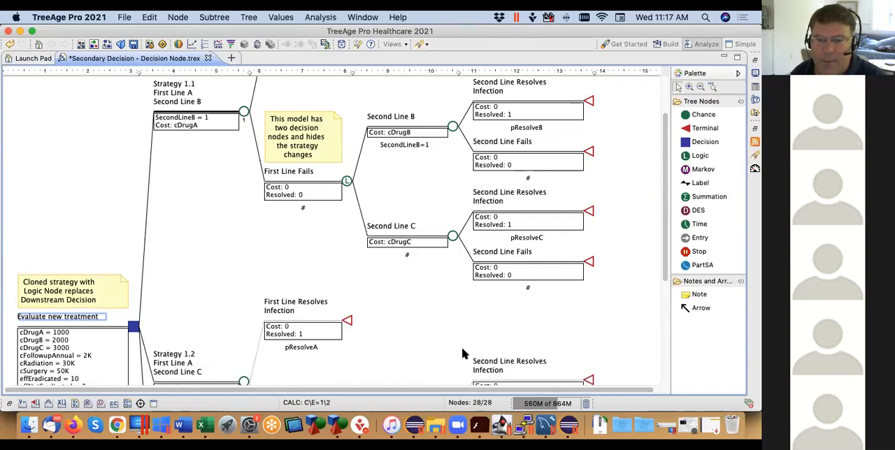
scroll(464, 356, down, 5)
click(466, 298)
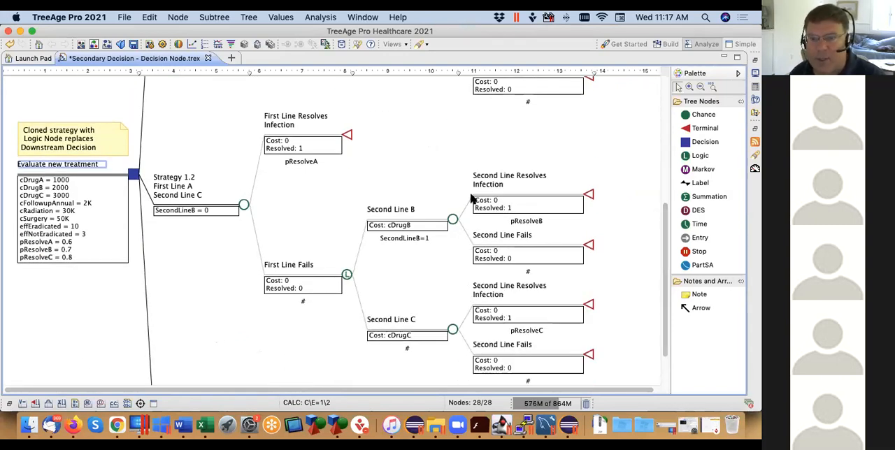
click(452, 221)
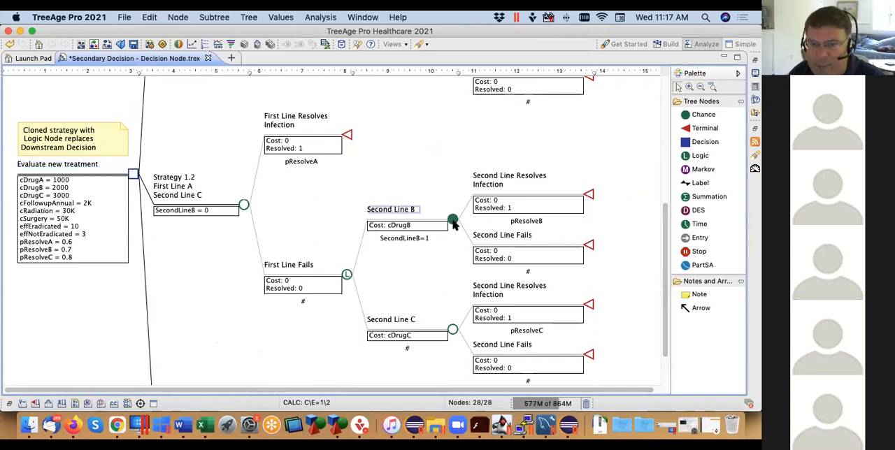
Add a third branch to the Second Line B node under Strategy 1.1 and check the Strategy 1.2 clone copy
drag(662, 237, 655, 114)
click(453, 186)
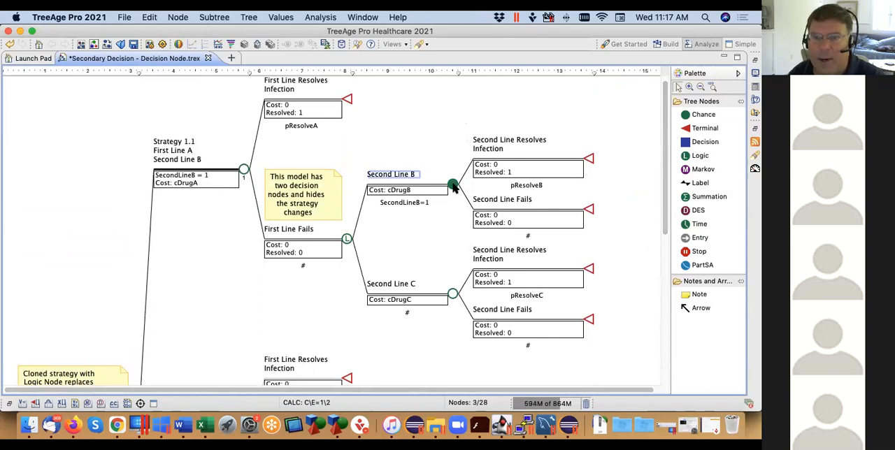
double_click(453, 186)
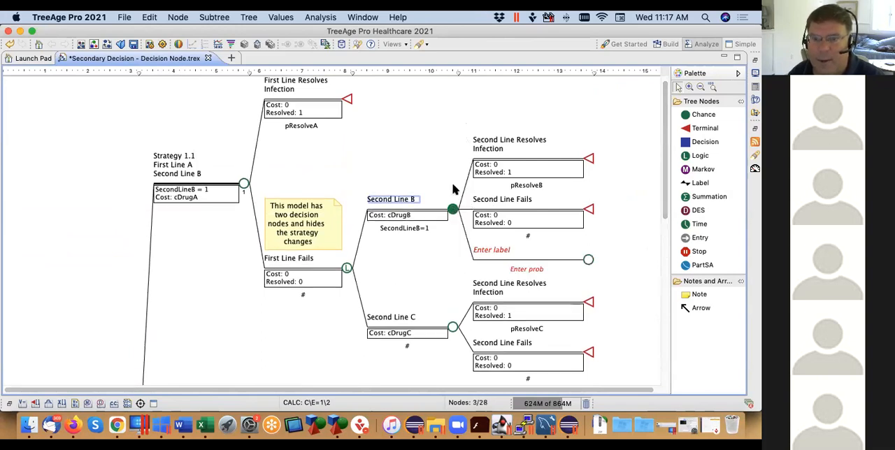
drag(666, 203, 669, 295)
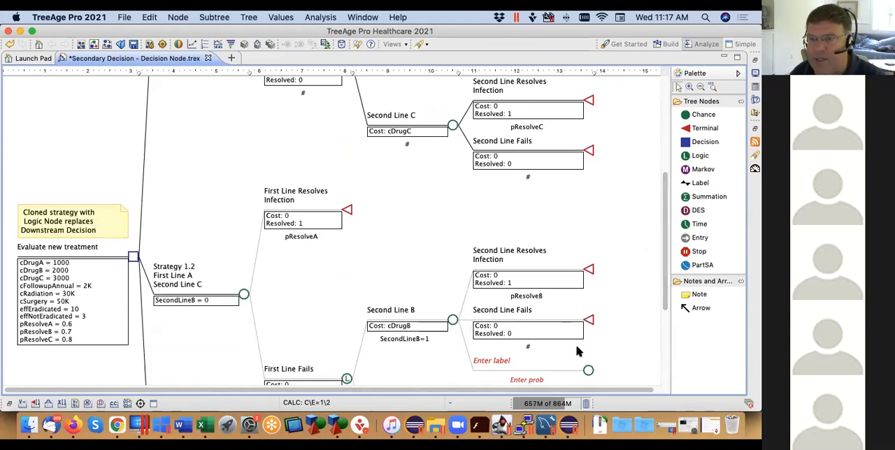
Delete the unlabelled third branch from the Second Line B node under Strategy 1.1
drag(666, 183, 667, 138)
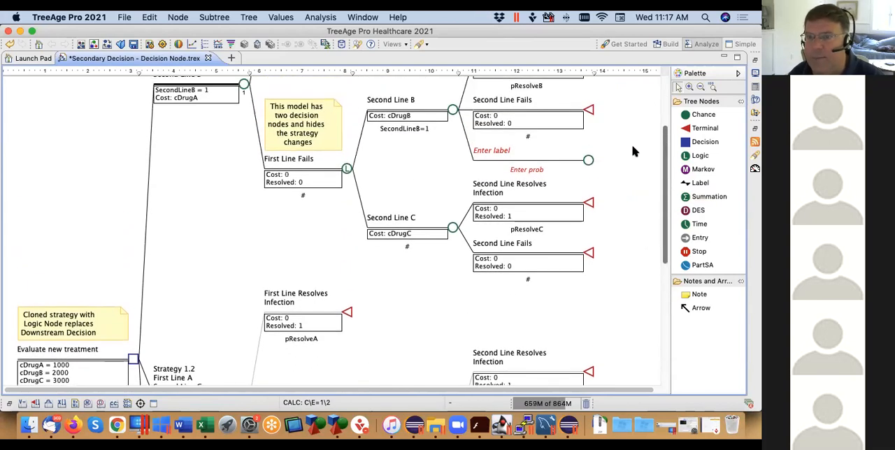
right_click(586, 162)
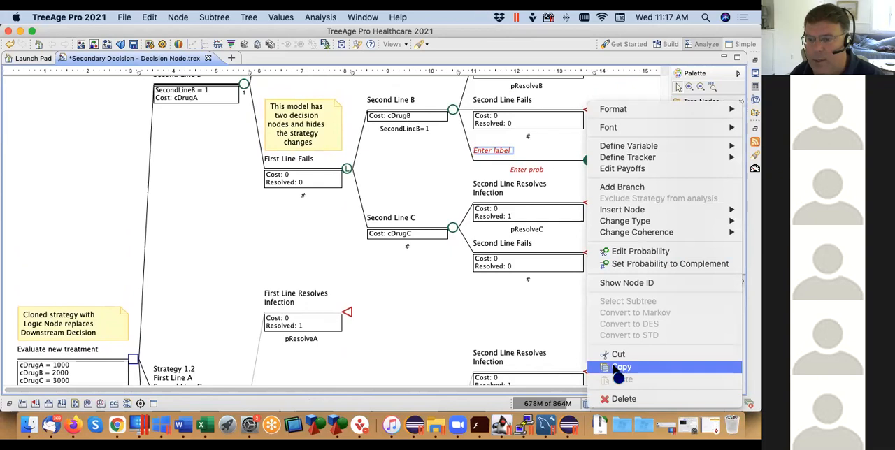
click(635, 400)
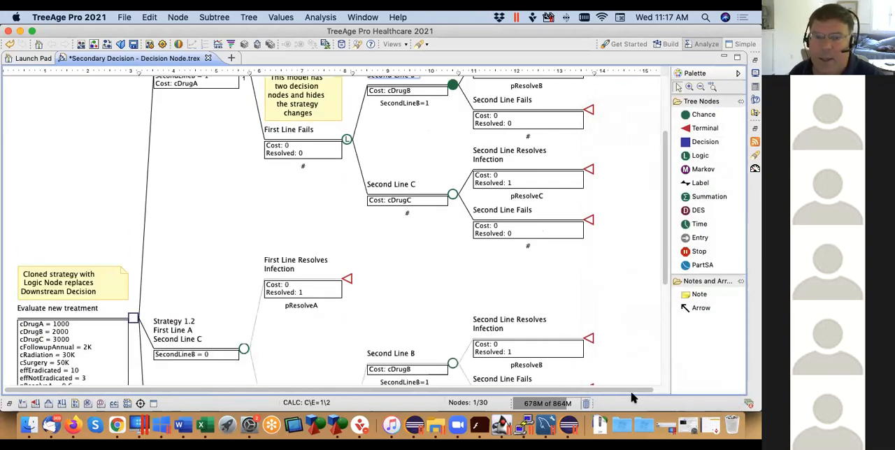
Try to roll back the tree
click(179, 44)
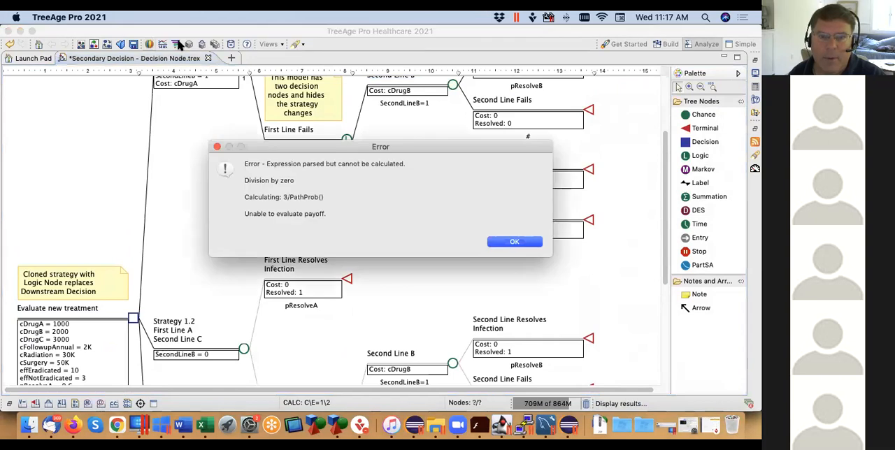
click(515, 242)
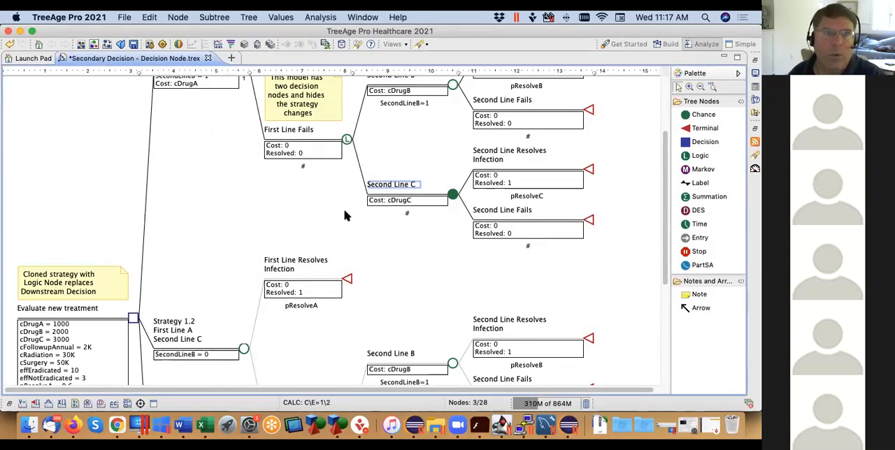
Turn off the calculation of extra payoffs in the tree's Payoffs preferences and apply the change
click(248, 17)
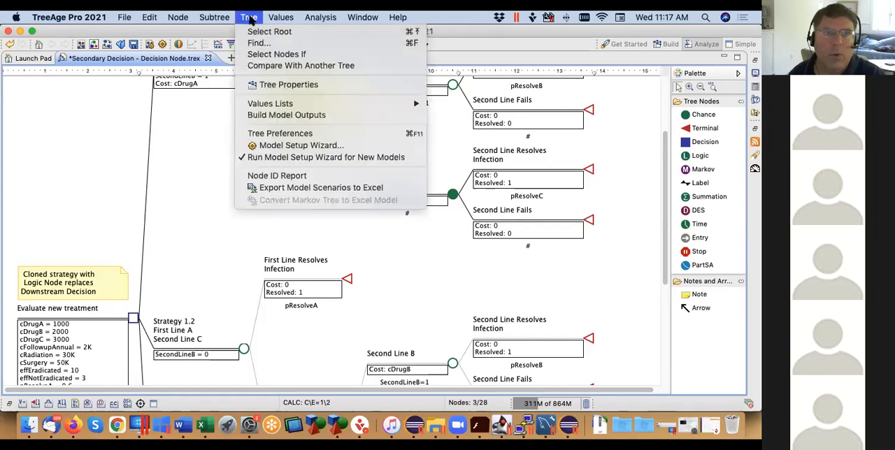
click(267, 132)
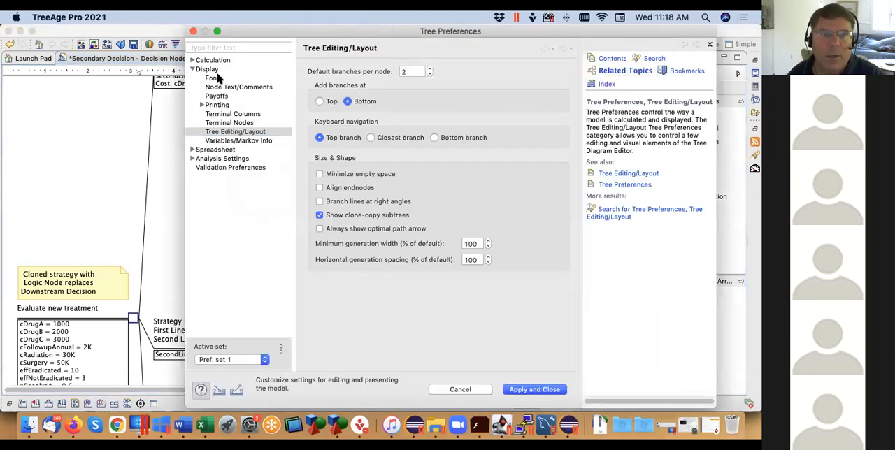
click(192, 60)
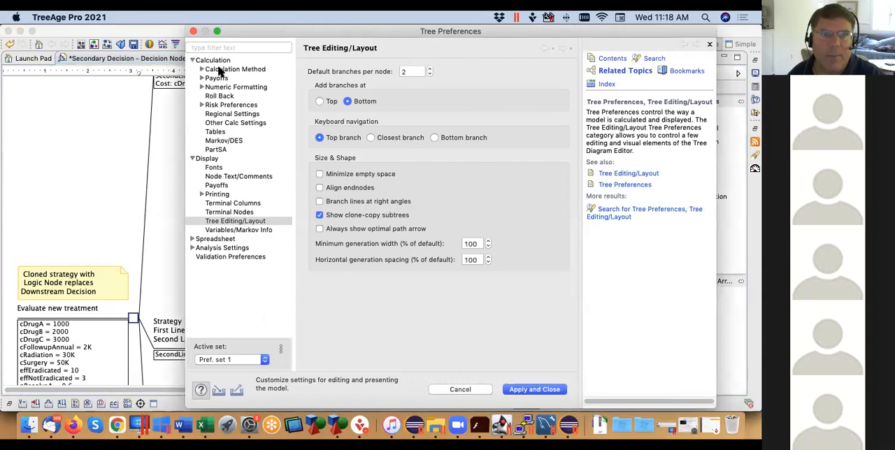
click(216, 78)
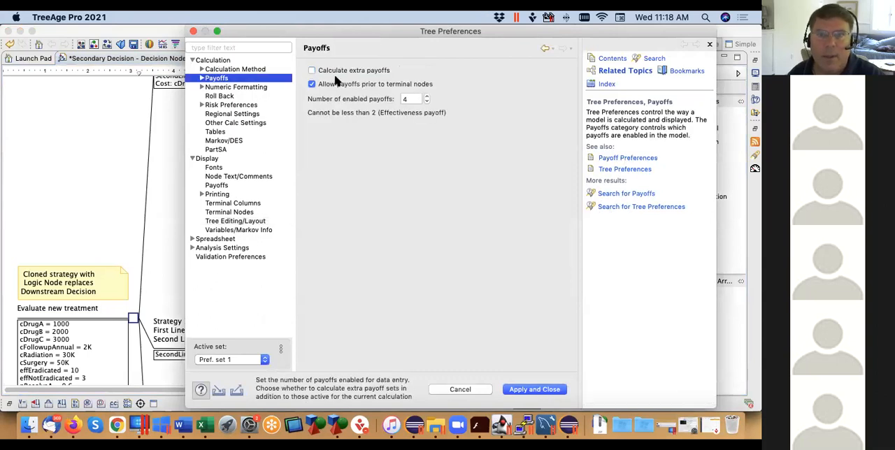
click(528, 390)
Roll back the tree and examine the Second Line B and Second Line C results under Strategies 1.1 and 1.2
click(179, 44)
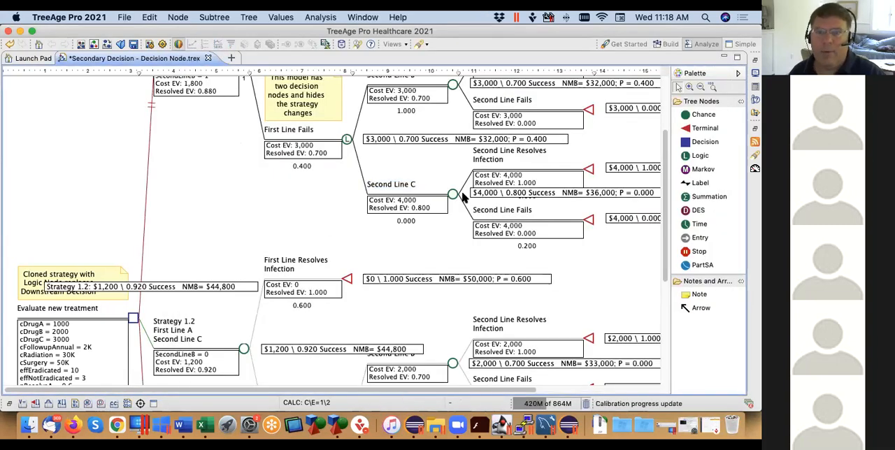
drag(664, 222, 667, 161)
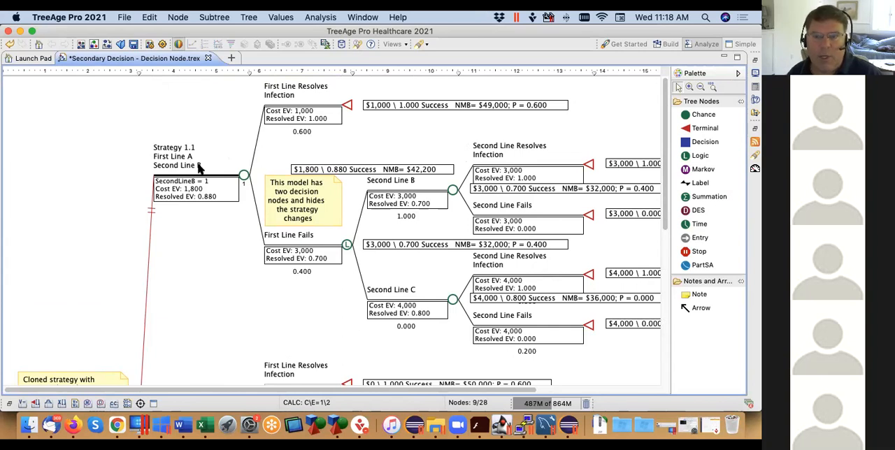
click(453, 191)
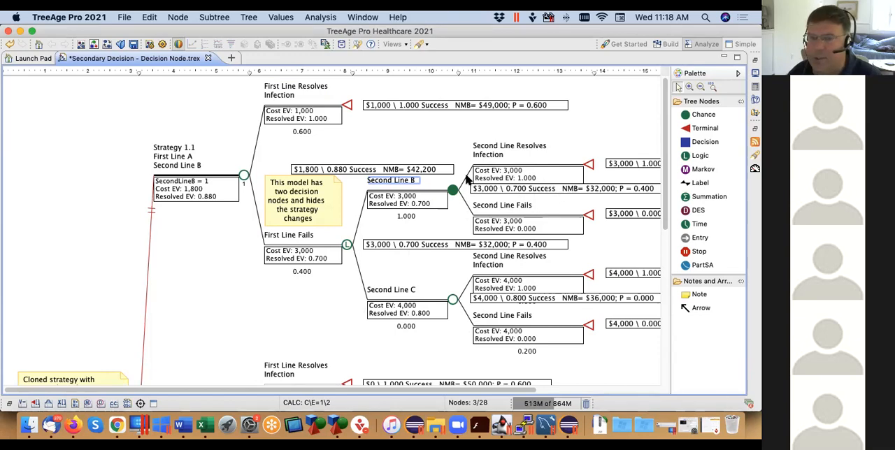
drag(665, 168, 665, 314)
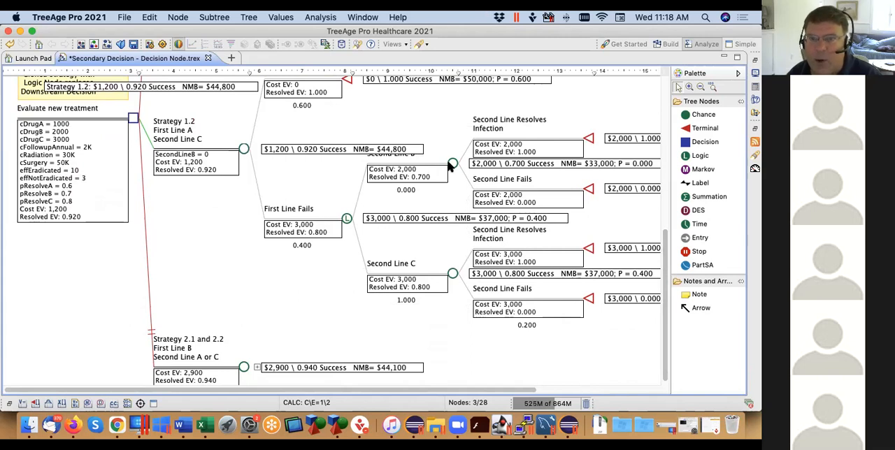
click(452, 274)
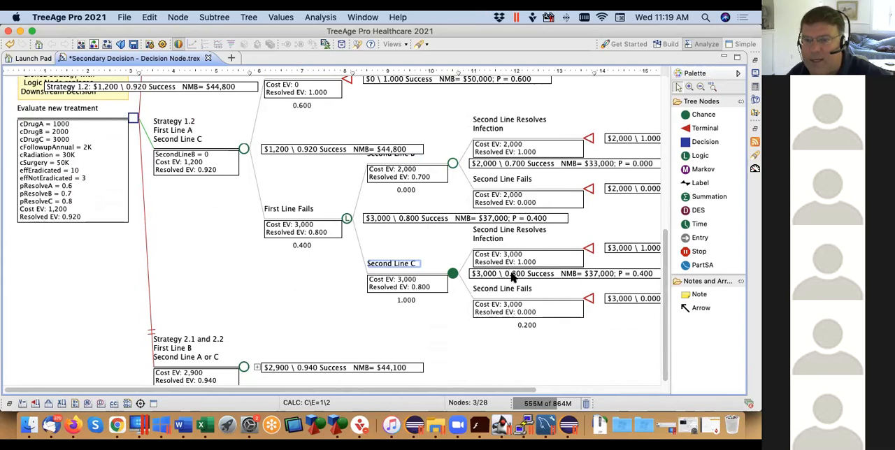
Run the cost-effectiveness rankings at the Evaluate new treatment node and compare them with the strategies in the tree
click(136, 120)
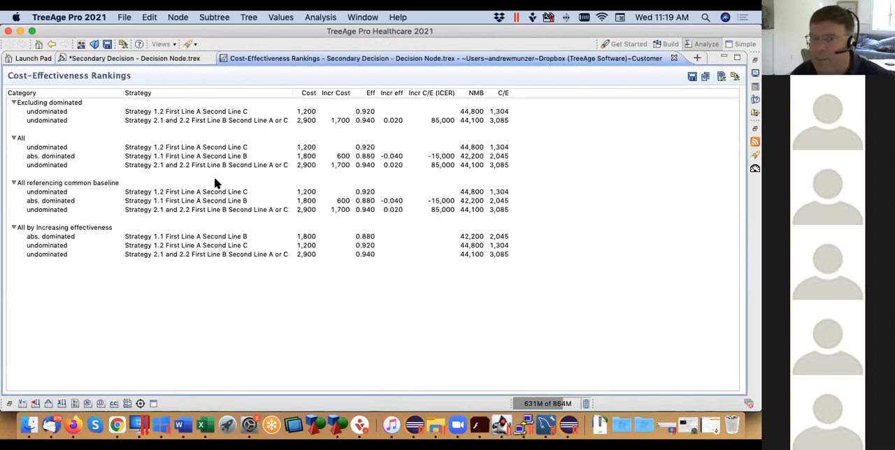
click(164, 61)
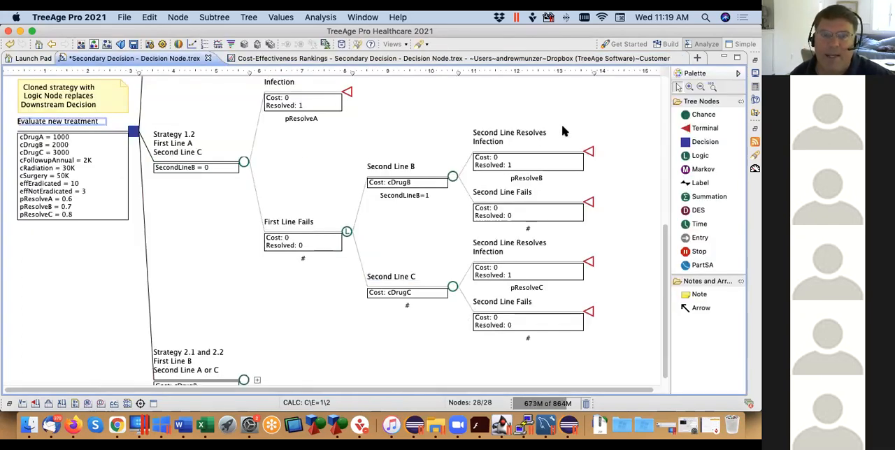
drag(665, 235, 665, 79)
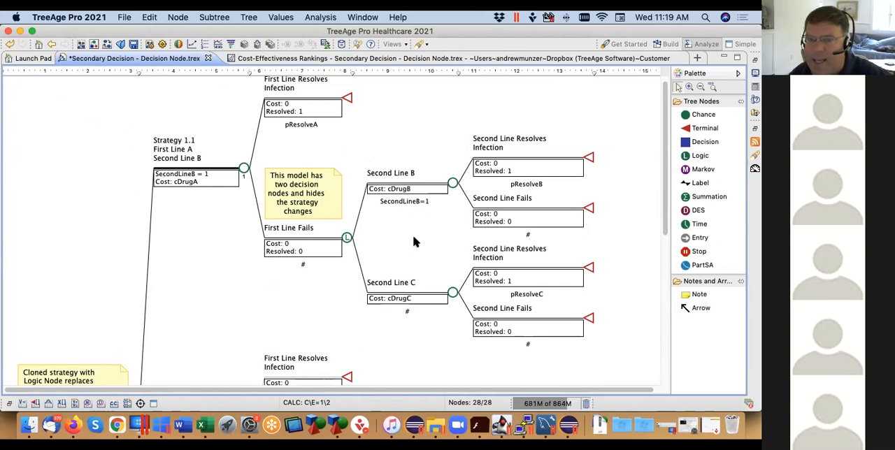
scroll(646, 182, down, 5)
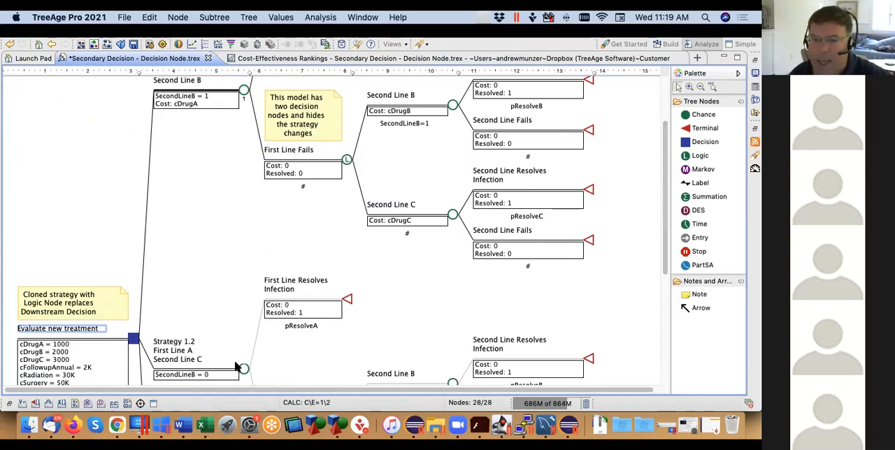
click(382, 59)
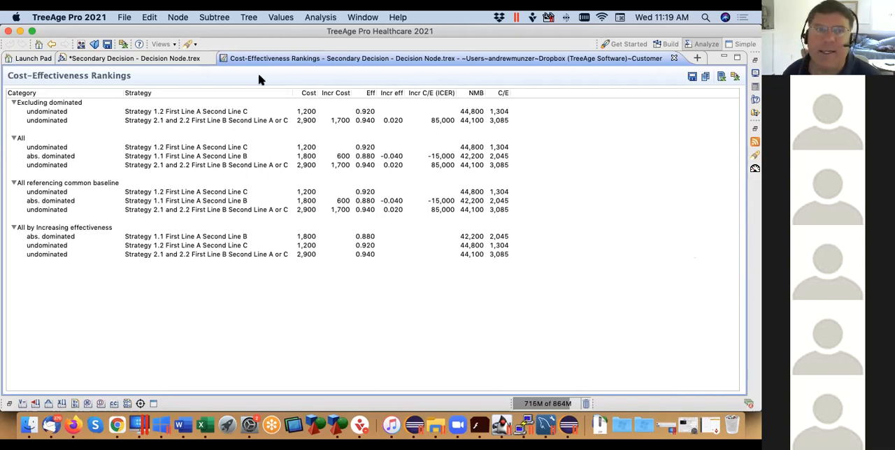
click(142, 59)
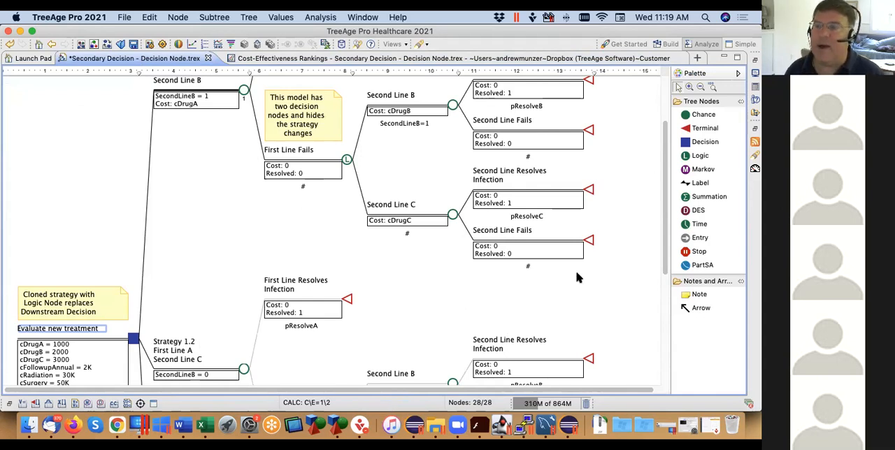
scroll(665, 164, down, 6)
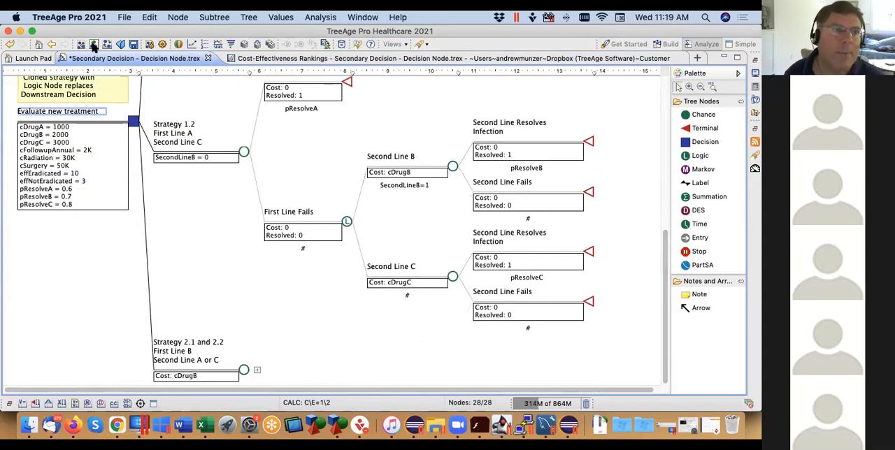
Open the tree file Secondary Decision - Logic Node.trex from the Webinar Downstream Decisions_May 2021 folder
click(121, 44)
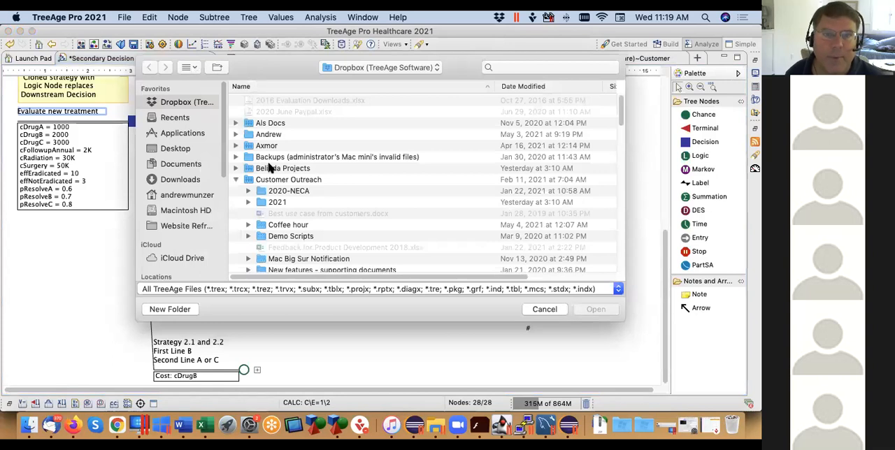
drag(621, 115, 618, 154)
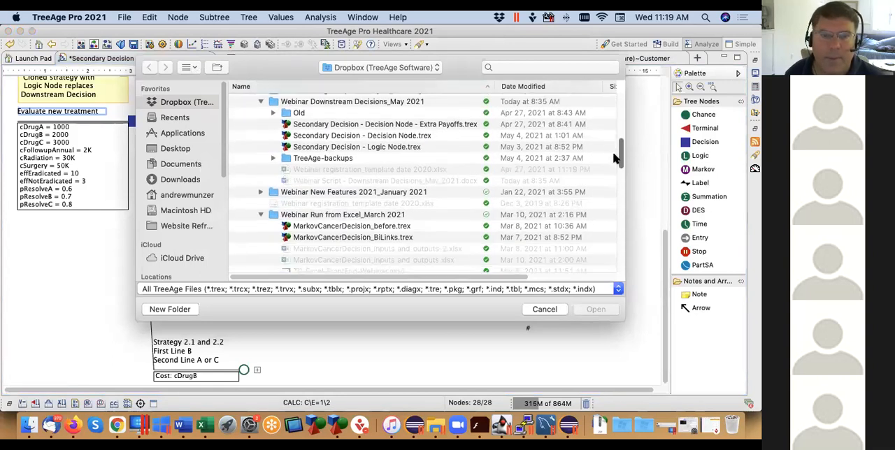
click(381, 147)
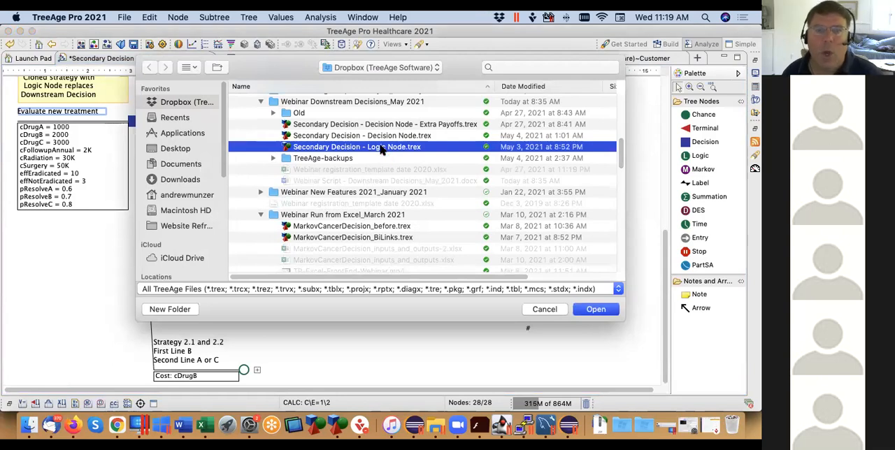
double_click(382, 148)
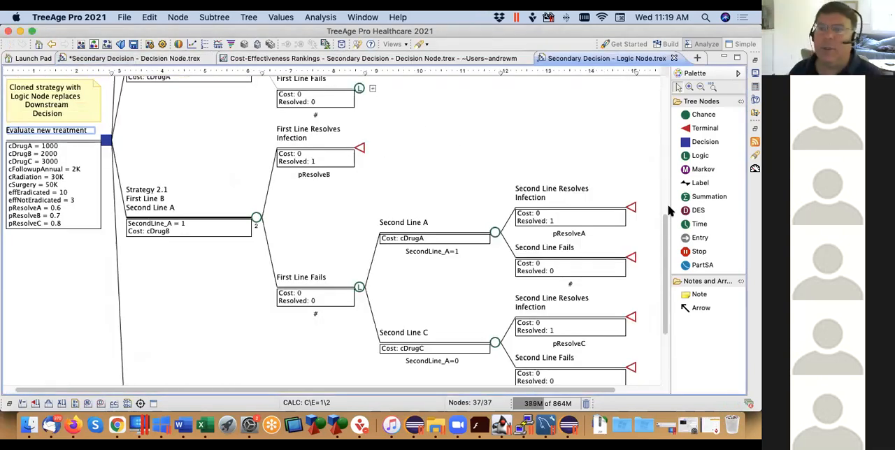
Examine how Strategies 1.1 and 1.2 use SecondLine_B and the logic nodes in the logic-node tree
drag(665, 218, 665, 125)
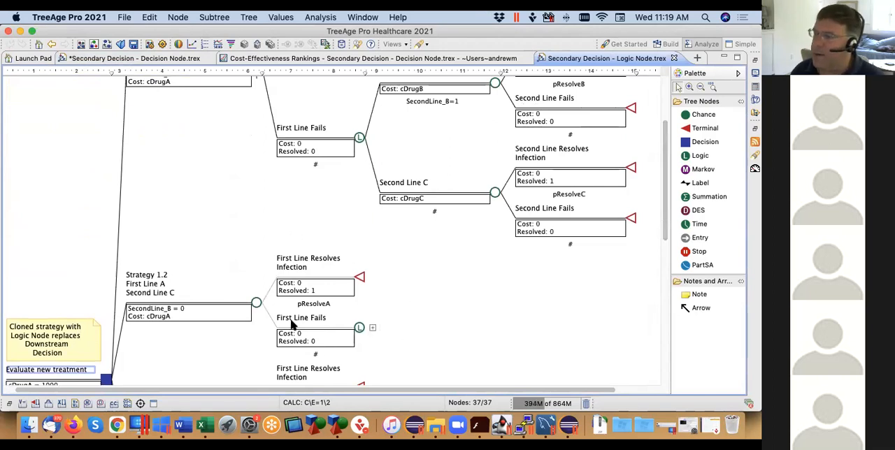
drag(665, 168, 666, 123)
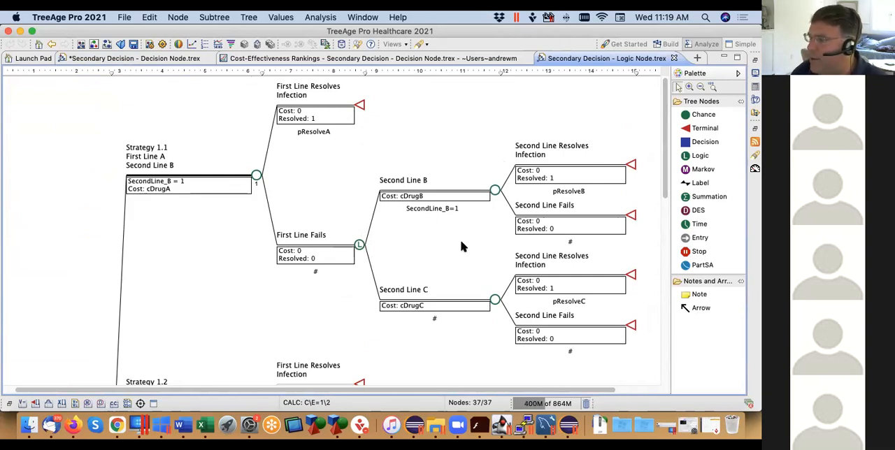
drag(664, 149, 669, 209)
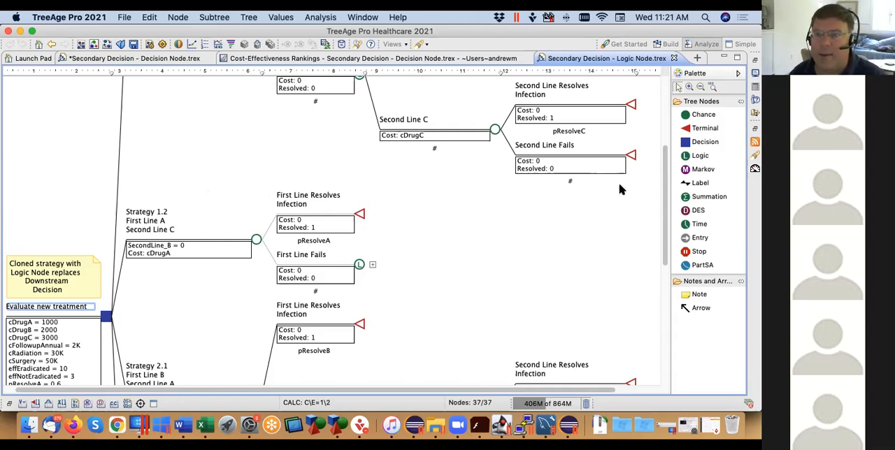
drag(665, 185, 665, 142)
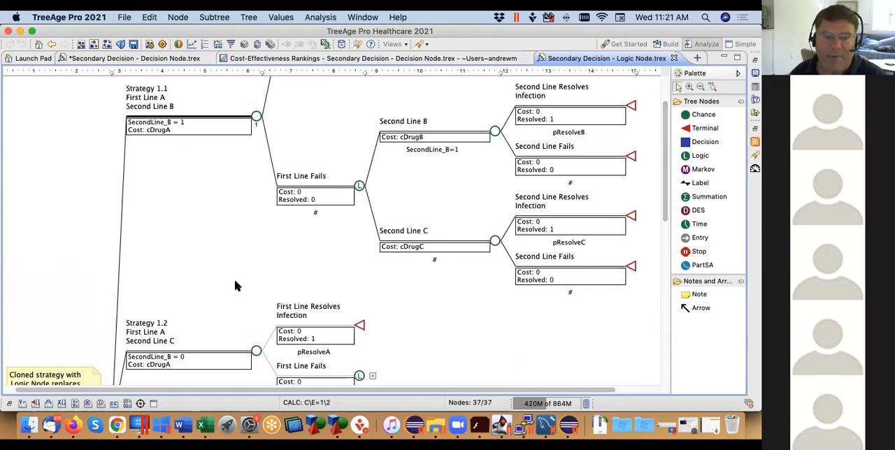
drag(665, 189, 665, 161)
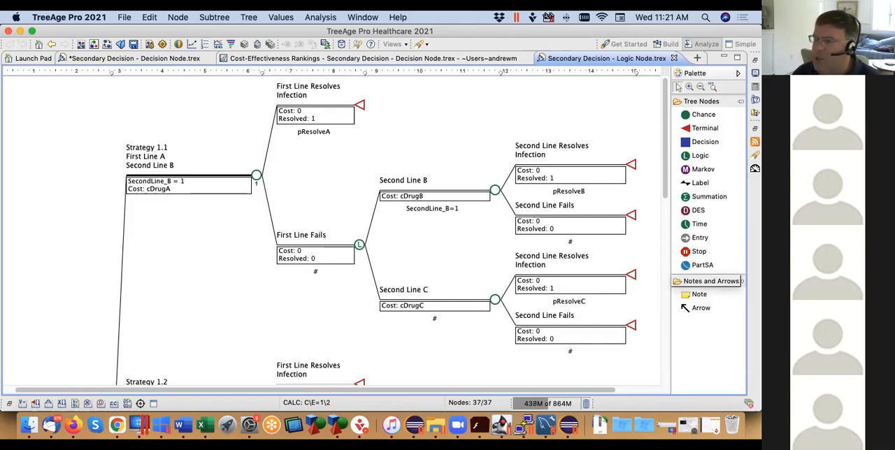
Review the SecondLine_A logic in Strategies 2.1 and 2.2 and run the cost-effectiveness rankings for the logic-node tree
scroll(346, 315, down, 10)
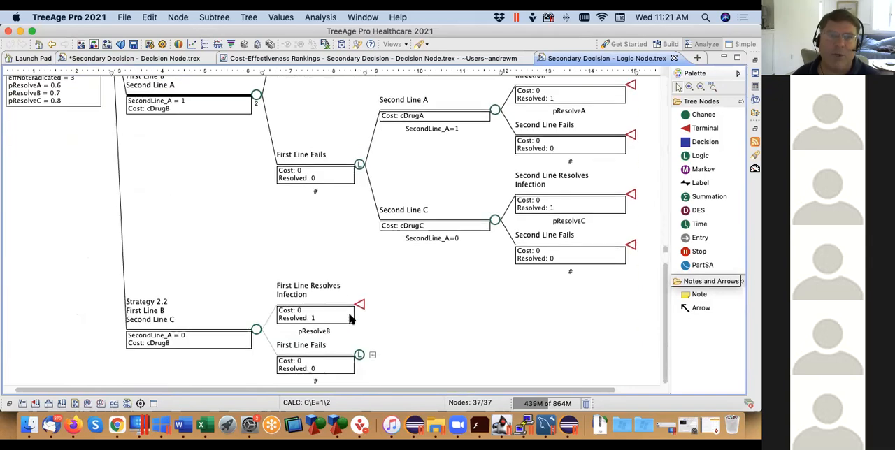
scroll(360, 314, up, 5)
scroll(359, 314, down, 3)
scroll(359, 313, up, 4)
scroll(360, 313, down, 5)
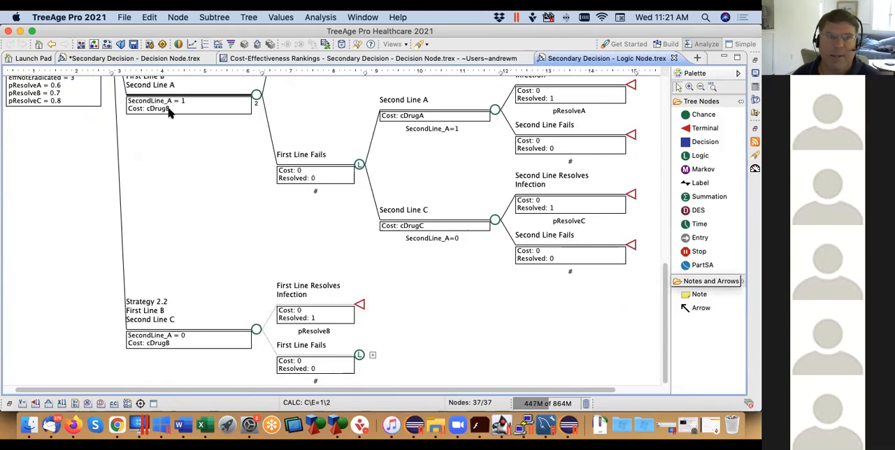
scroll(167, 112, up, 2)
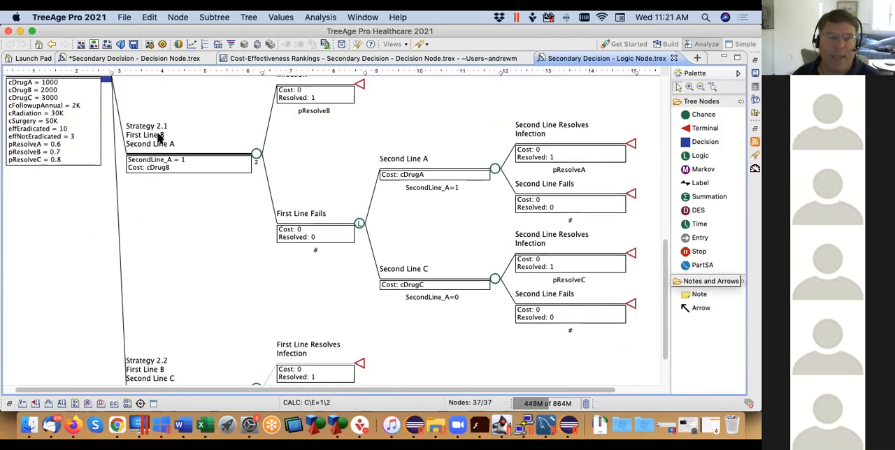
scroll(199, 222, down, 2)
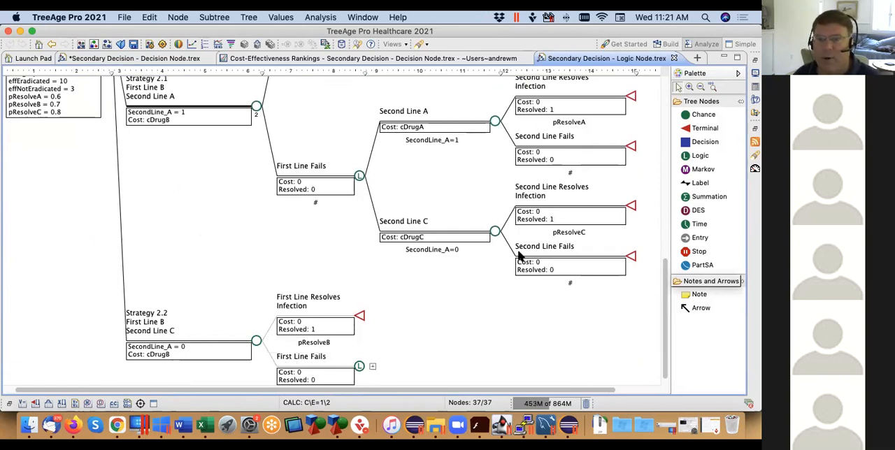
scroll(465, 260, up, 8)
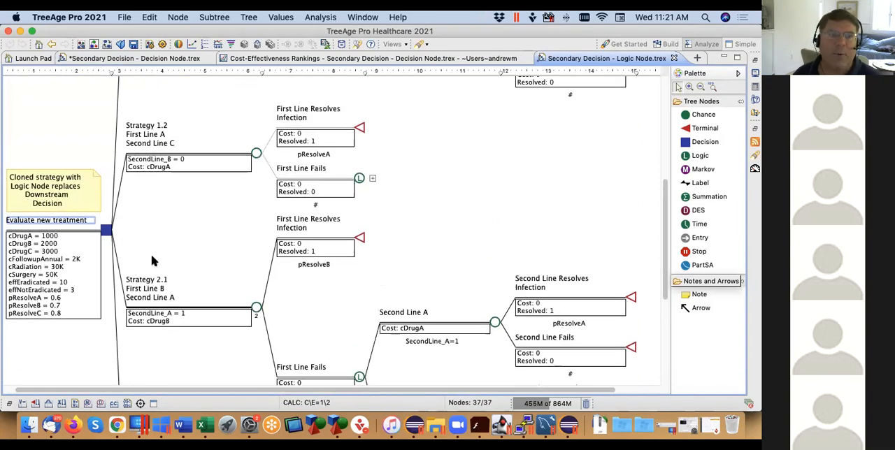
click(207, 43)
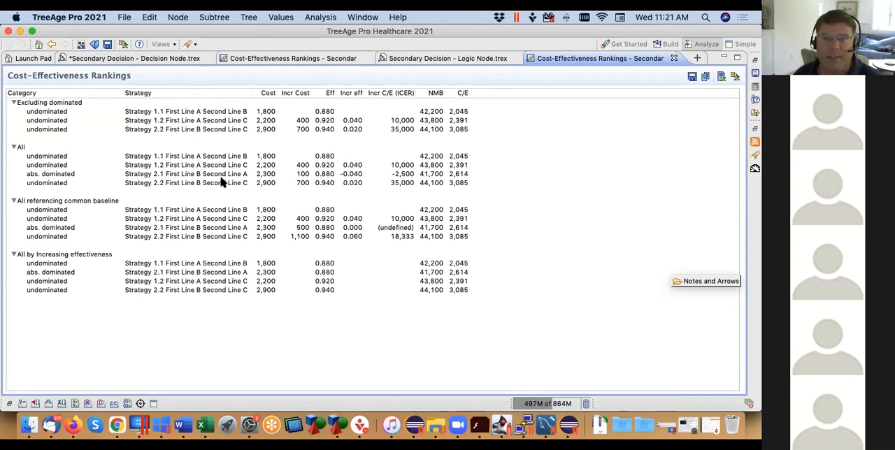
Run a one-way sensitivity analysis on pResolveB from 0.5 to 0.9 with 8 intervals for the decision-node tree and review its report
click(145, 59)
scroll(148, 121, up, 1)
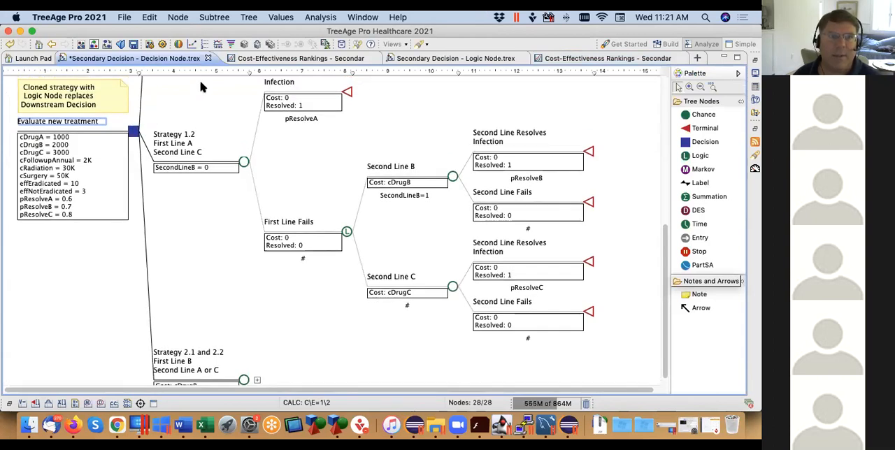
click(217, 44)
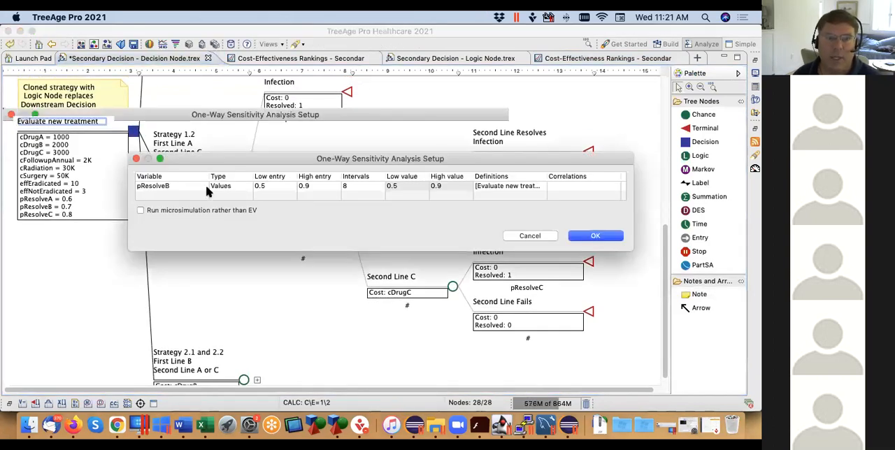
click(608, 238)
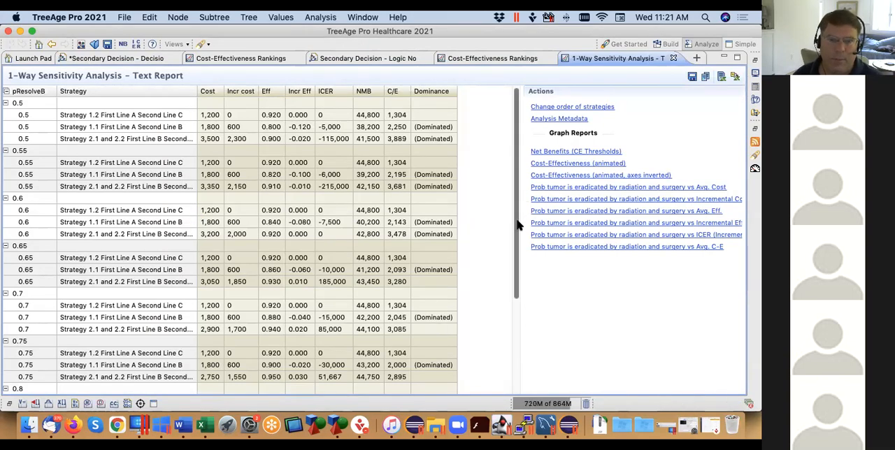
drag(518, 222, 513, 340)
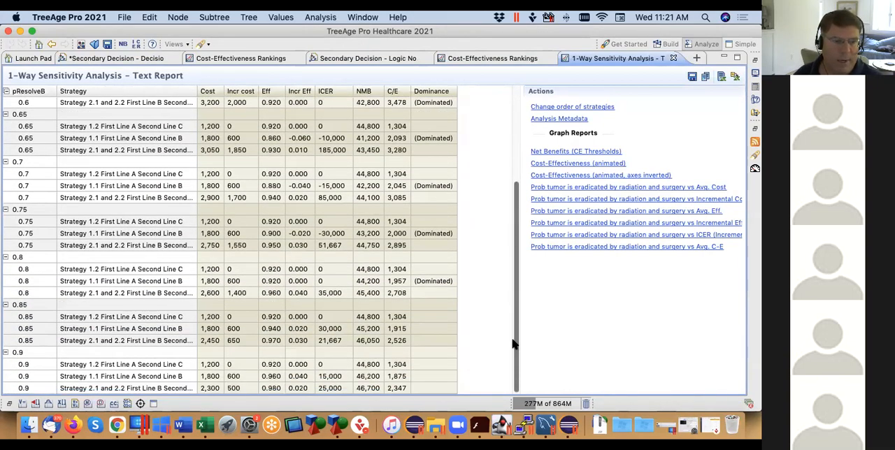
scroll(513, 343, up, 5)
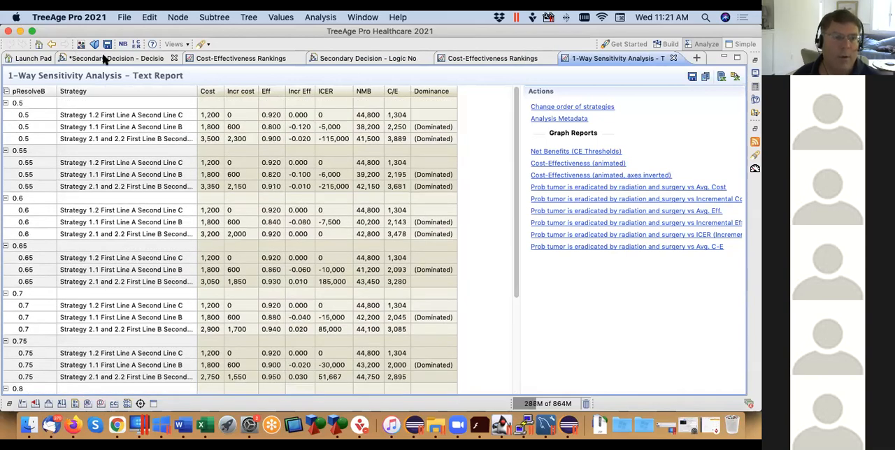
Run a one-way sensitivity analysis on pResolveB from 0.5 to 0.9 with 8 intervals for the logic-node tree and review its report
click(103, 59)
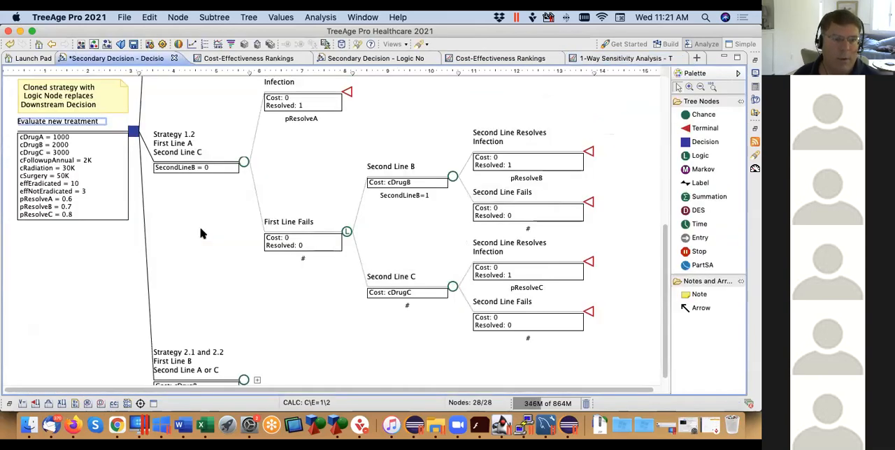
scroll(201, 233, down, 1)
scroll(200, 233, up, 10)
scroll(197, 221, down, 10)
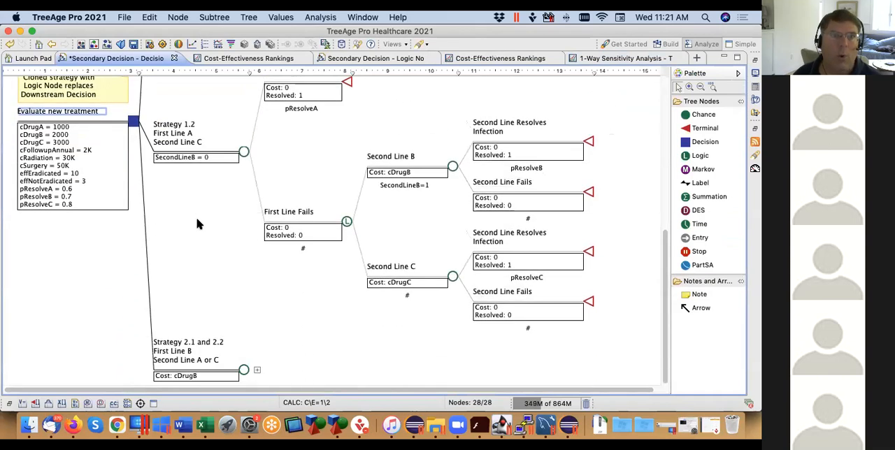
click(376, 61)
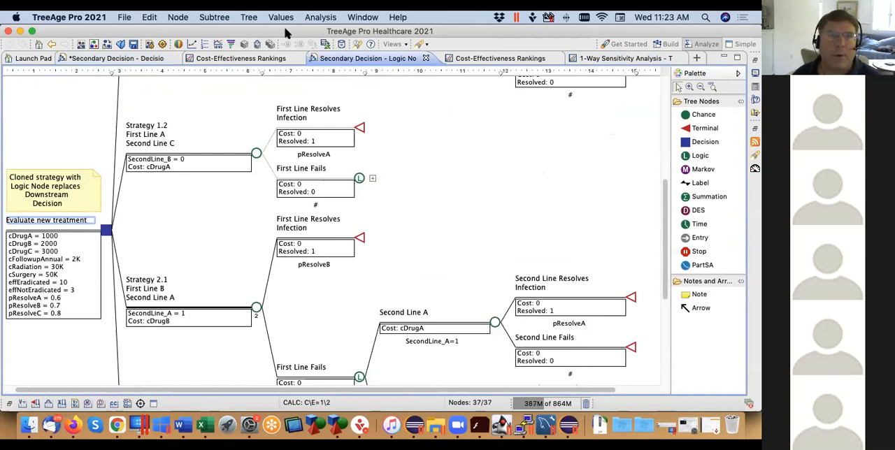
click(217, 44)
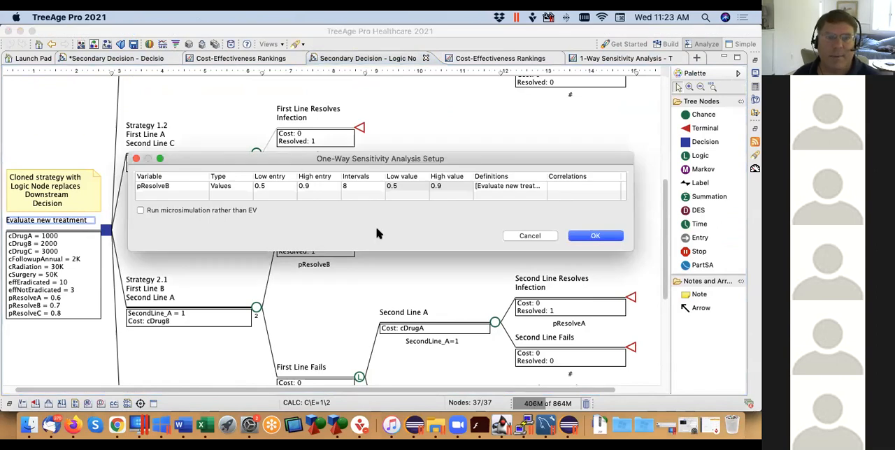
click(619, 237)
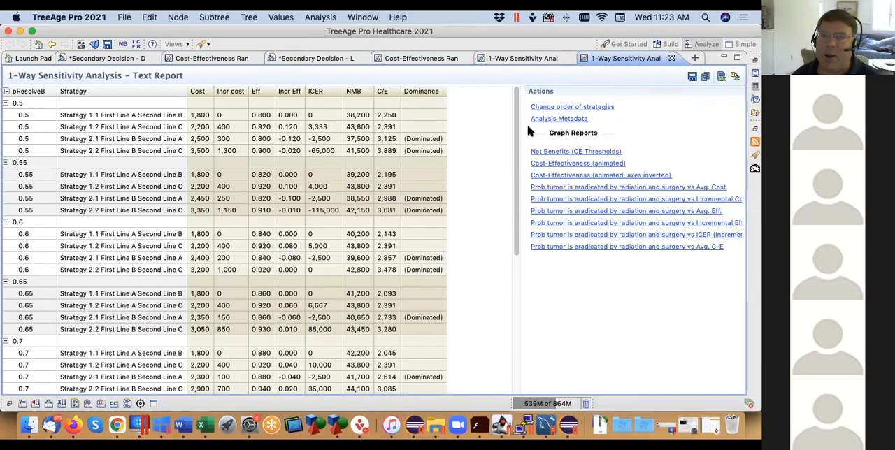
drag(518, 158, 518, 356)
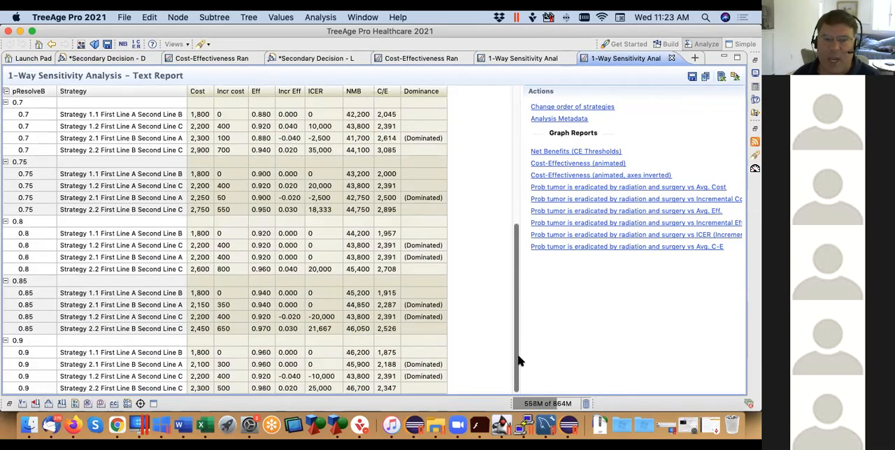
drag(510, 293, 510, 250)
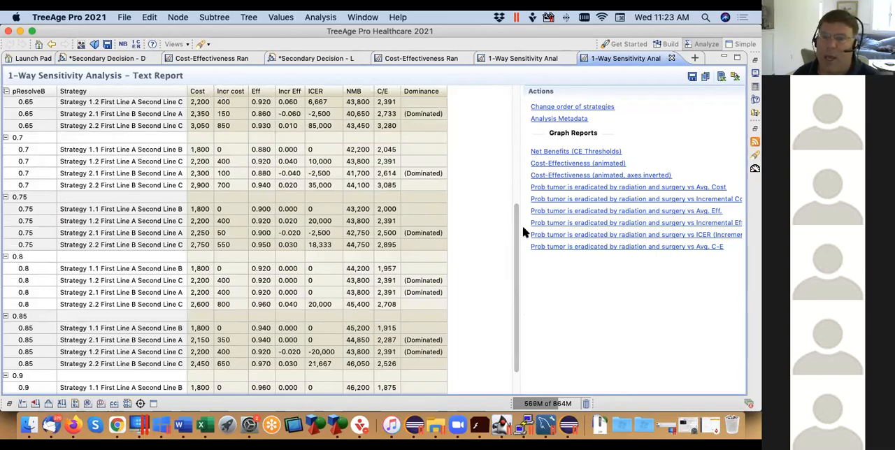
drag(517, 240, 513, 80)
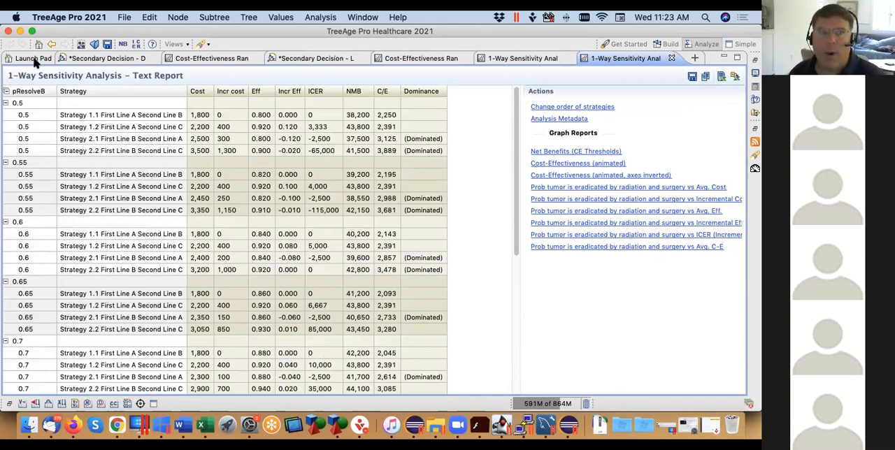
Close the modified decision-node tree without saving, and close every other tab except the logic-node tree
click(77, 61)
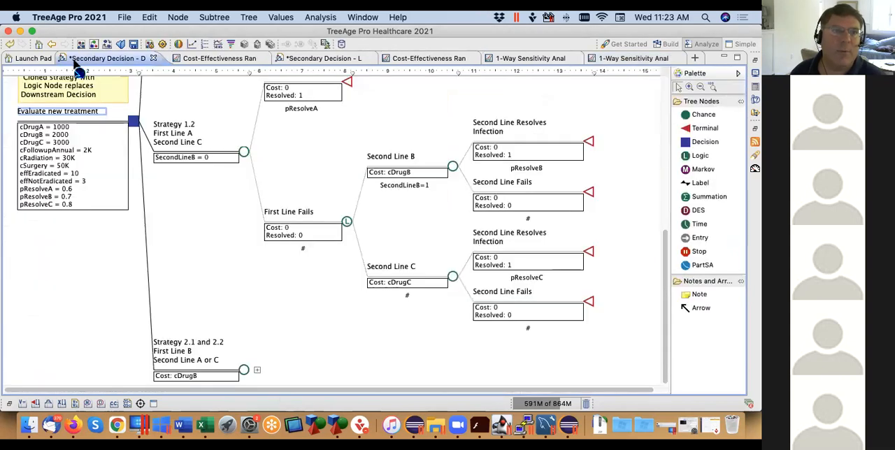
click(153, 59)
click(384, 87)
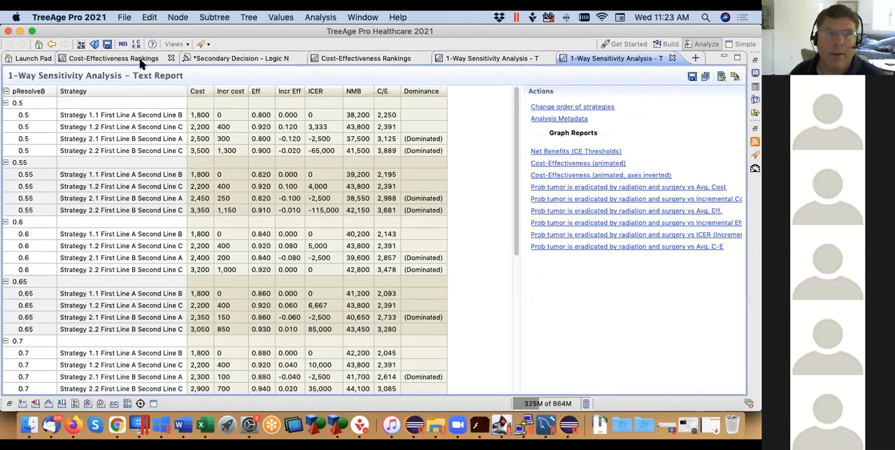
right_click(248, 61)
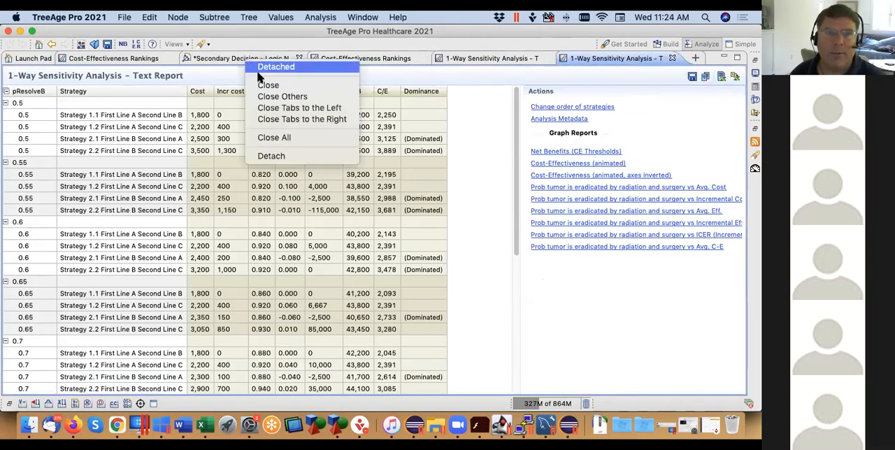
click(306, 96)
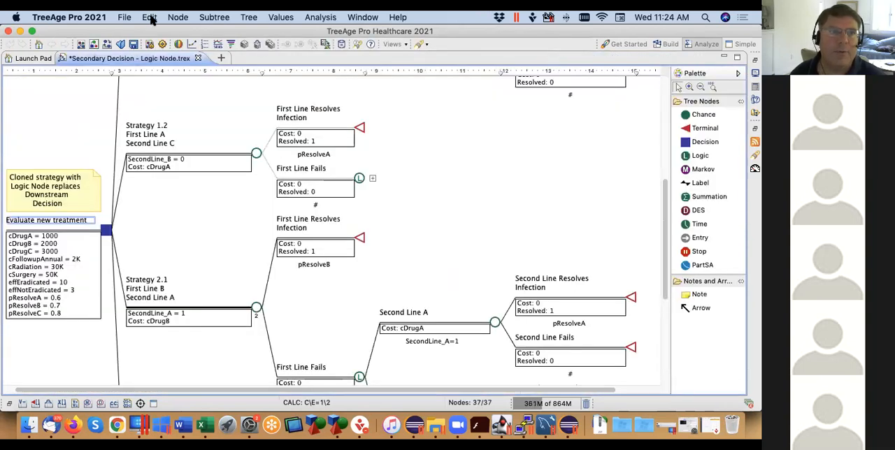
Reopen Secondary Decision - Decision Node.trex from the recently opened files
click(126, 19)
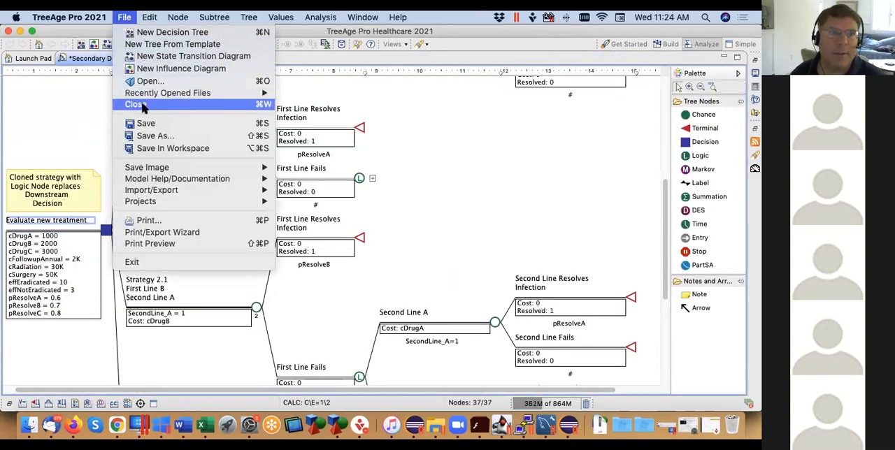
mouse_move(152, 96)
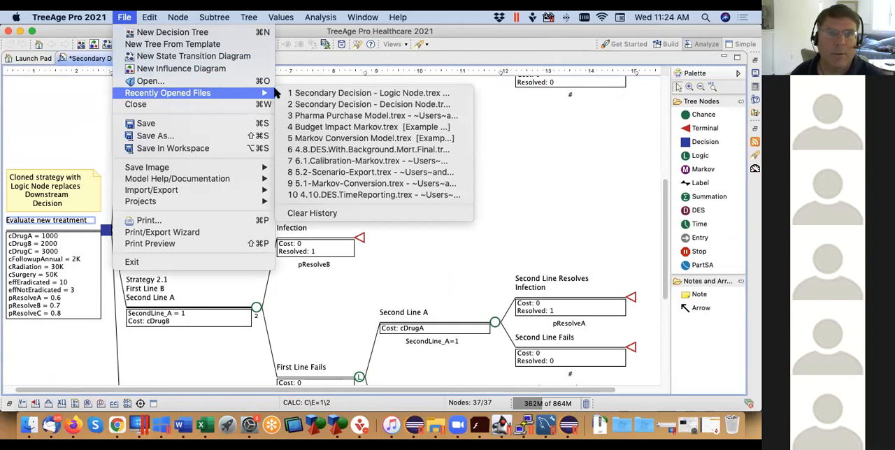
click(323, 104)
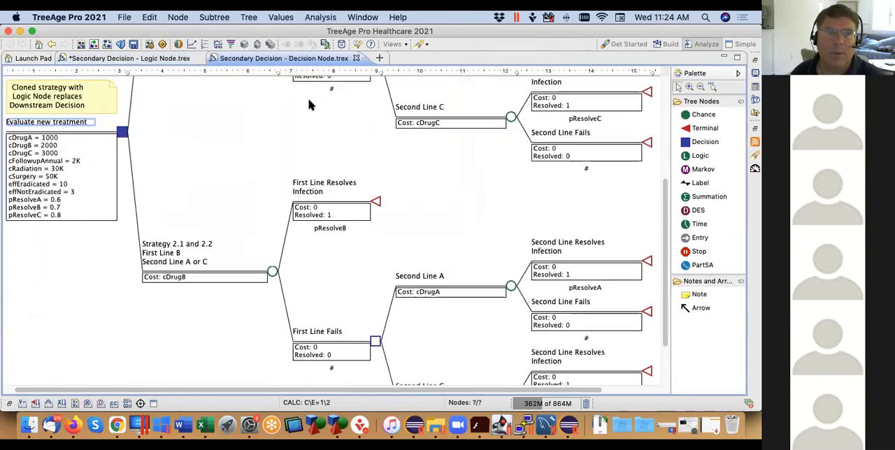
click(263, 62)
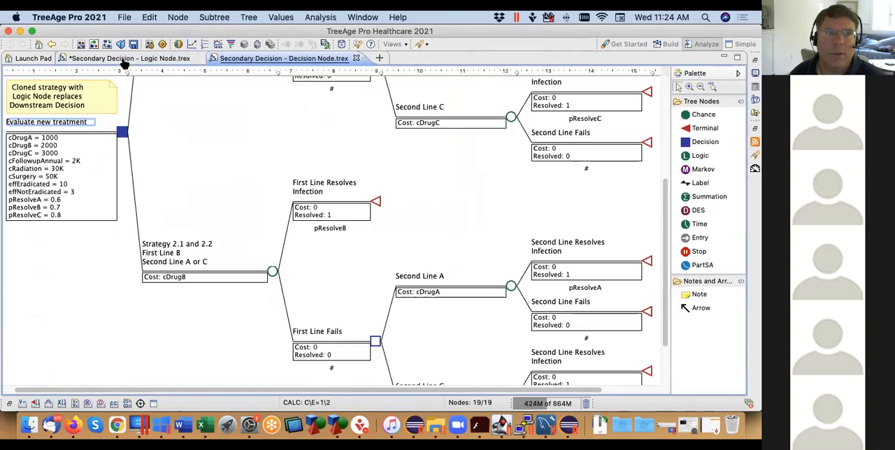
Arrange the logic-node tree side by side with the decision-node tree and collapse the node palettes of both
drag(121, 60, 298, 61)
drag(511, 128, 524, 165)
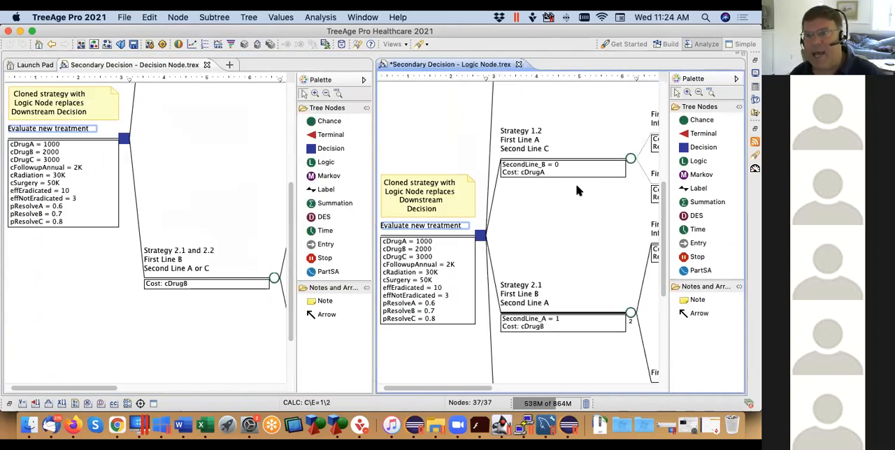
click(736, 79)
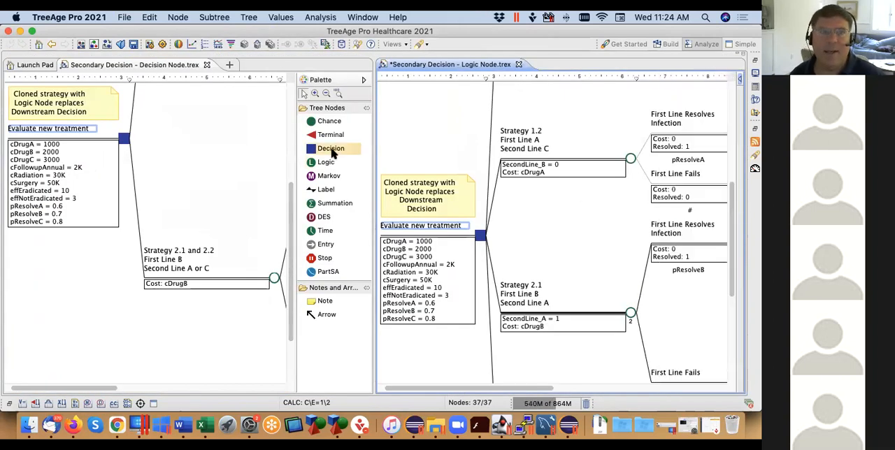
click(364, 80)
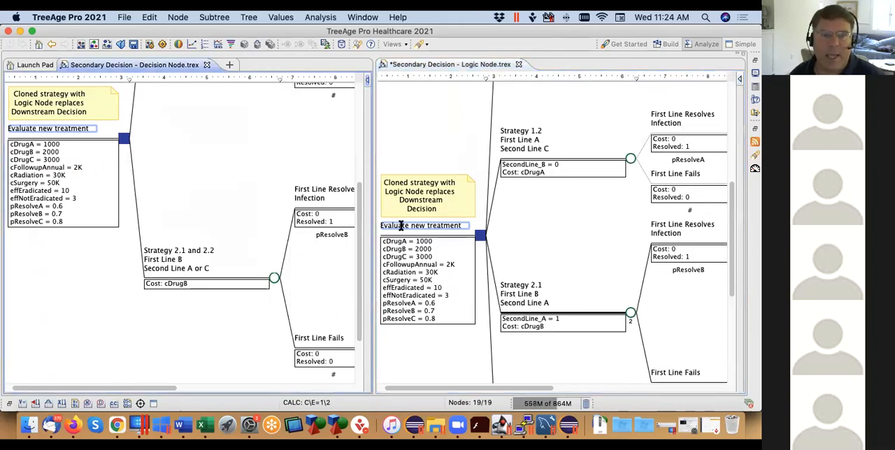
Compare the downstream decision after First Line Fails in the decision-node tree with the matching logic-node branches in the logic-node tree
scroll(149, 247, up, 5)
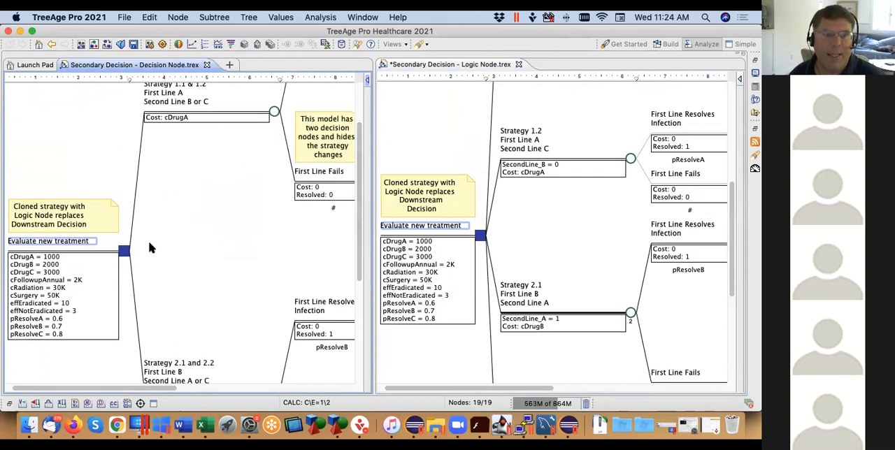
drag(161, 389, 296, 389)
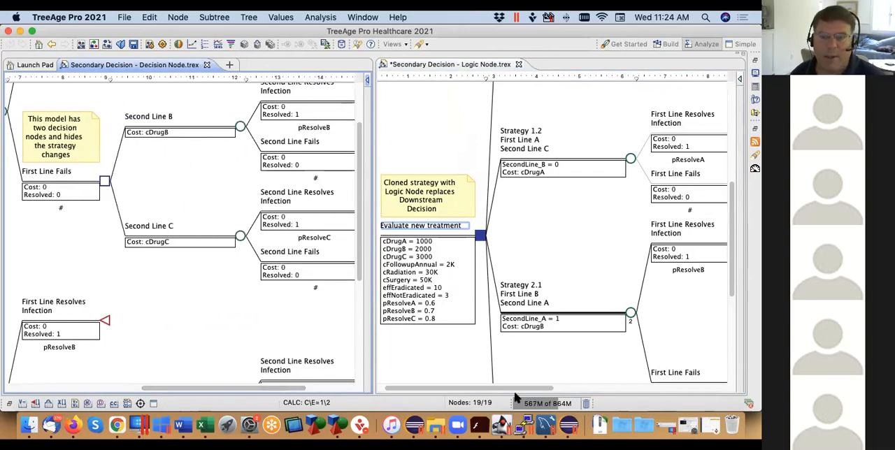
drag(512, 392, 498, 390)
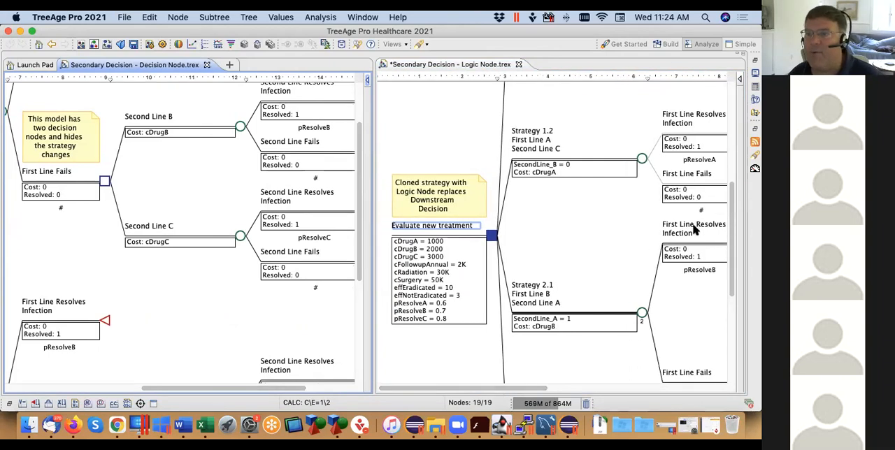
drag(732, 214, 739, 250)
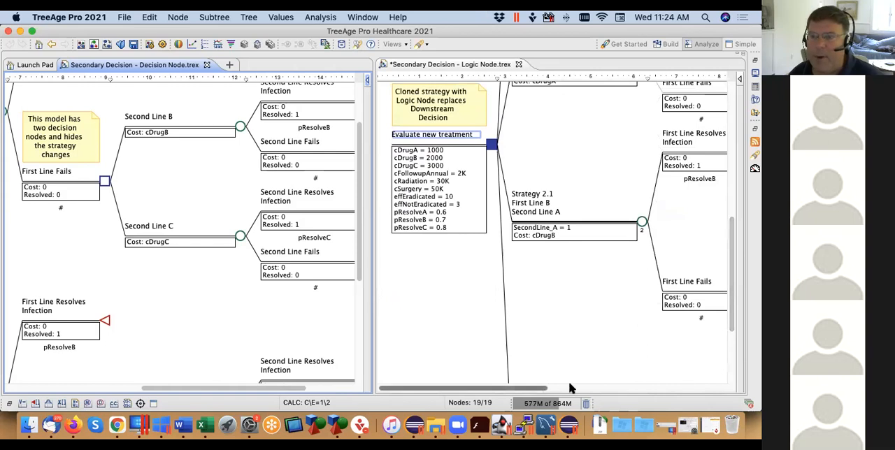
drag(569, 387, 669, 375)
drag(732, 276, 733, 146)
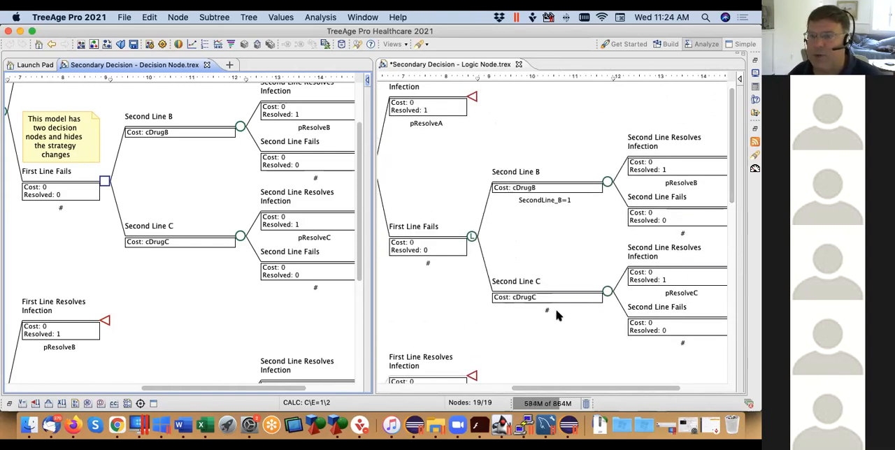
drag(731, 189, 727, 242)
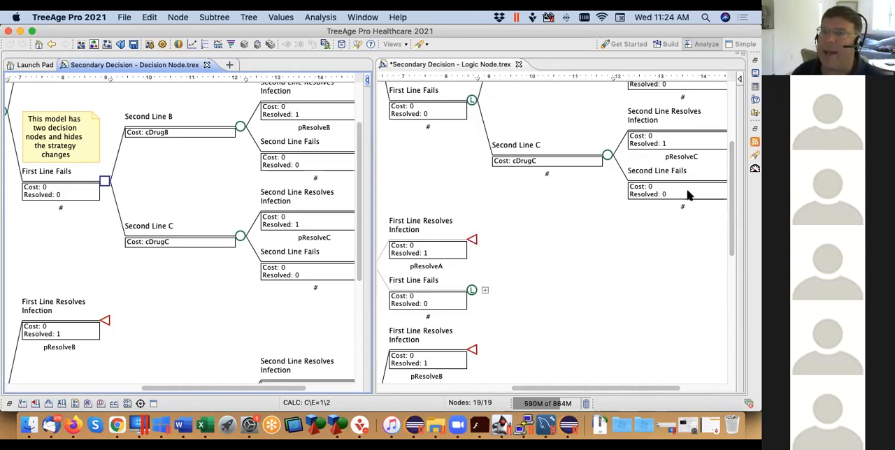
drag(732, 184, 727, 116)
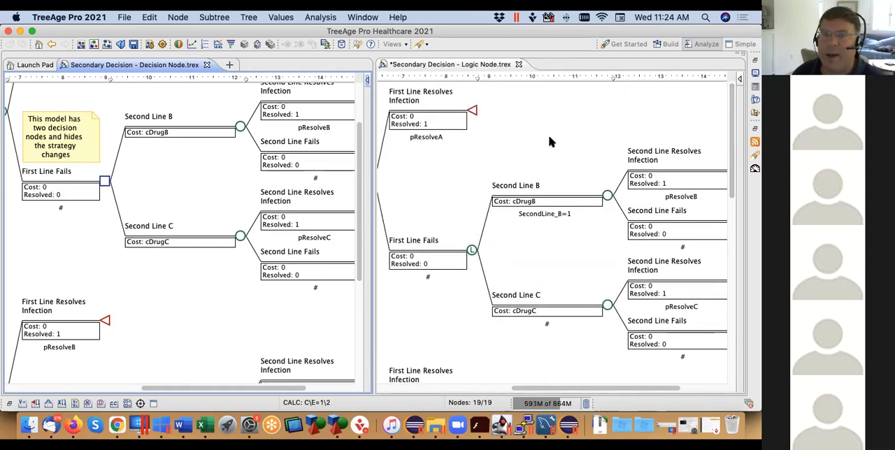
Put both trees back into one tab group and review the First Line Fails subtrees of Strategies 1.1 and 1.2 in the logic-node tree
click(261, 68)
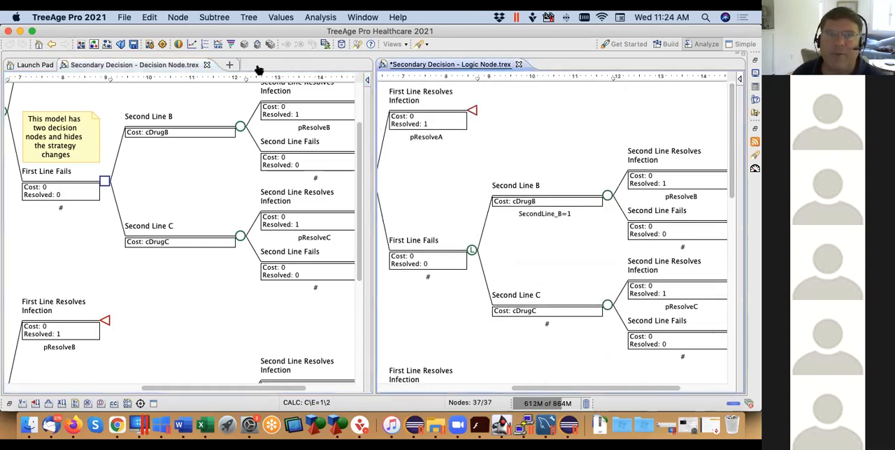
drag(257, 65, 258, 66)
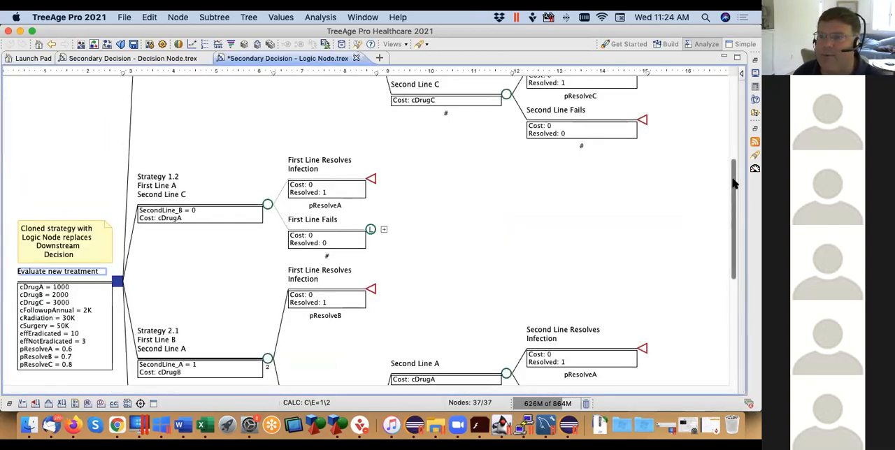
drag(734, 182, 731, 91)
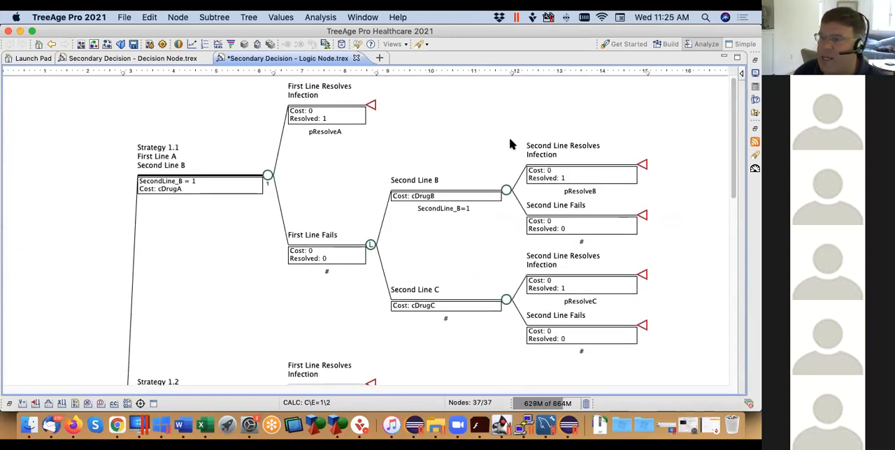
drag(733, 172, 733, 242)
click(383, 259)
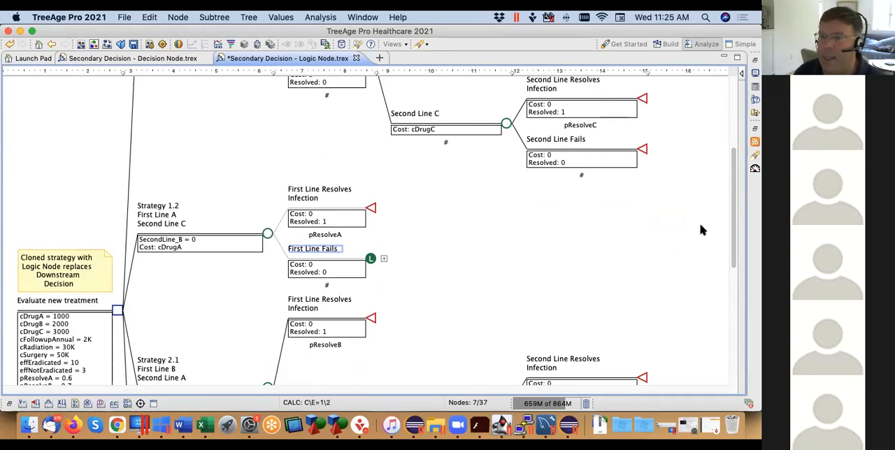
scroll(730, 203, up, 5)
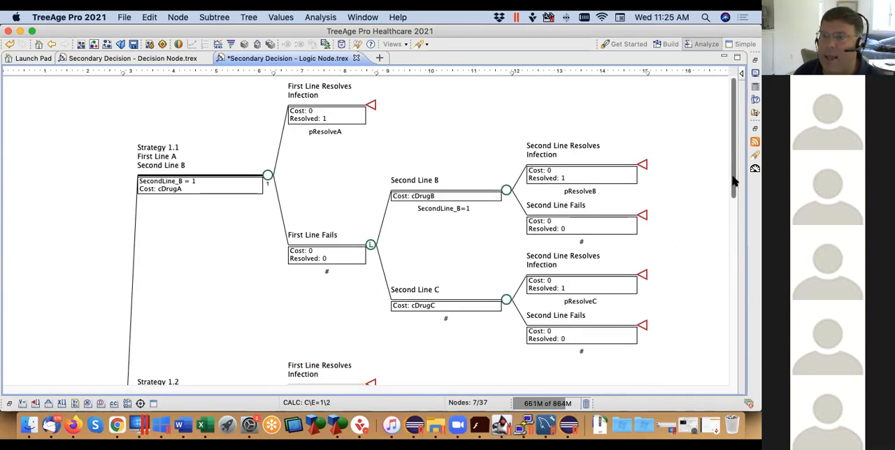
scroll(292, 287, down, 5)
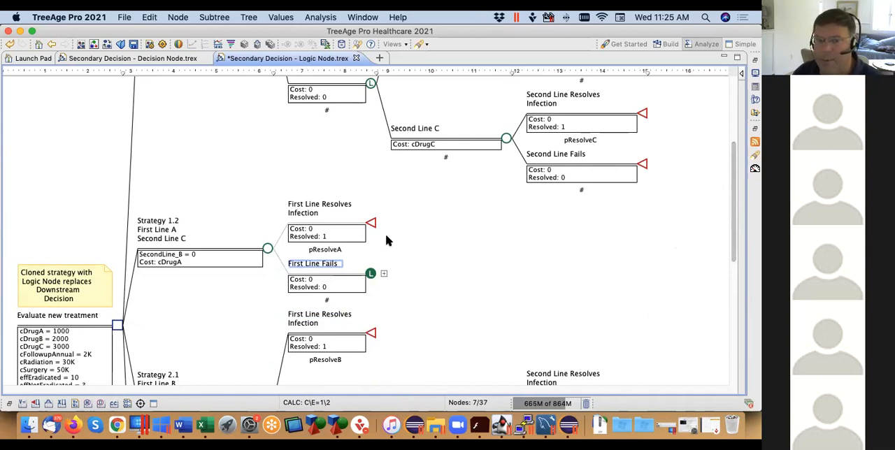
Examine the First Line Fails decision node under Strategy 1.1 & 1.2 in the decision-node tree
click(130, 60)
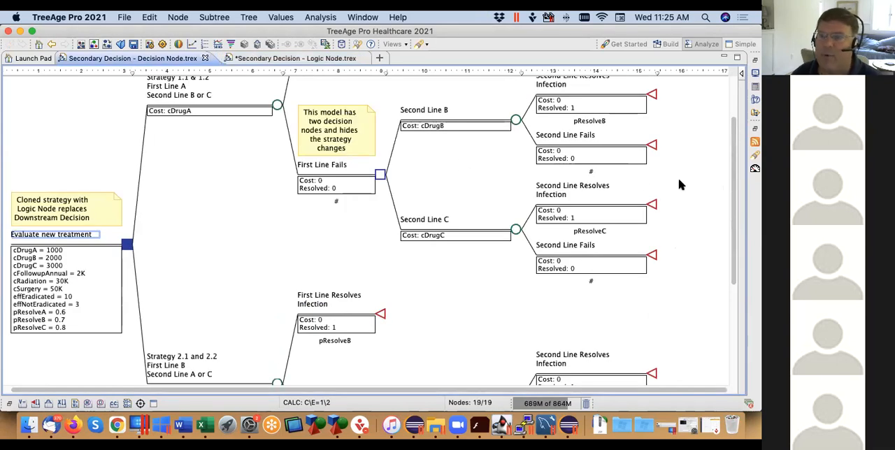
scroll(732, 179, up, 3)
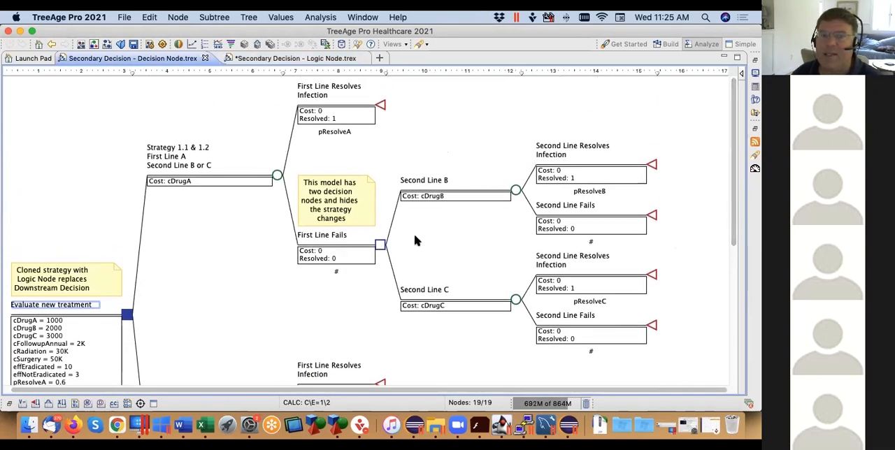
click(380, 247)
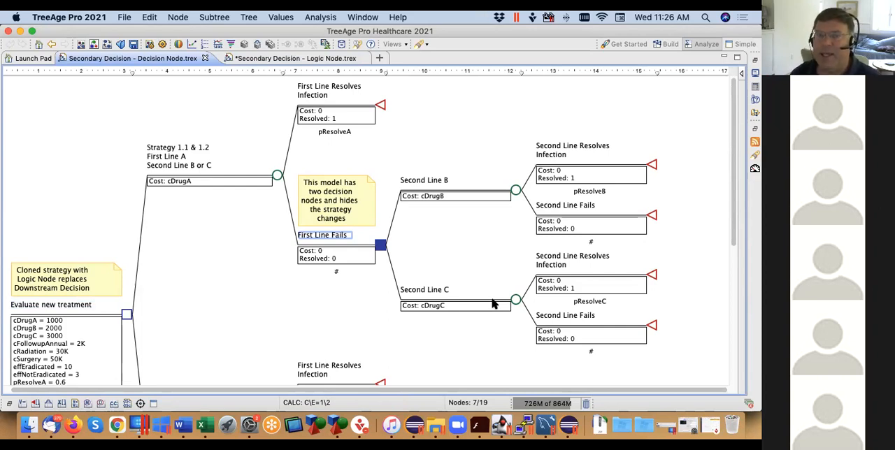
Change the First Line Fails node under Strategy 1.1 in the logic-node tree to a chance node
click(324, 58)
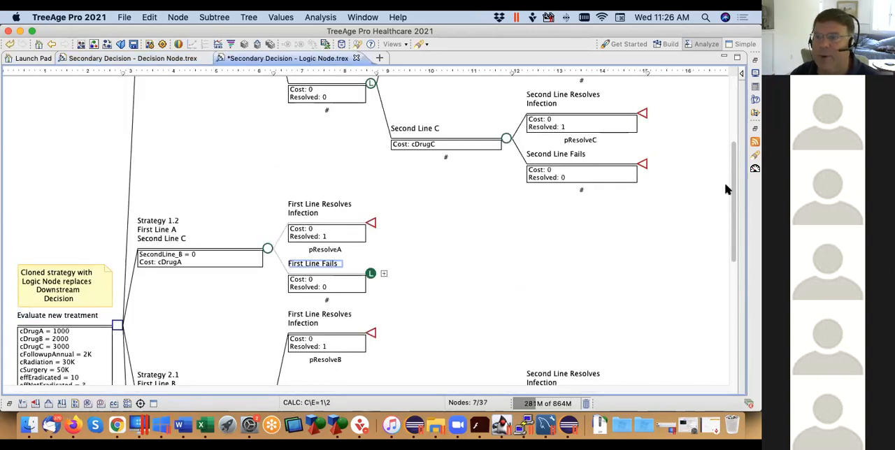
drag(735, 175, 734, 116)
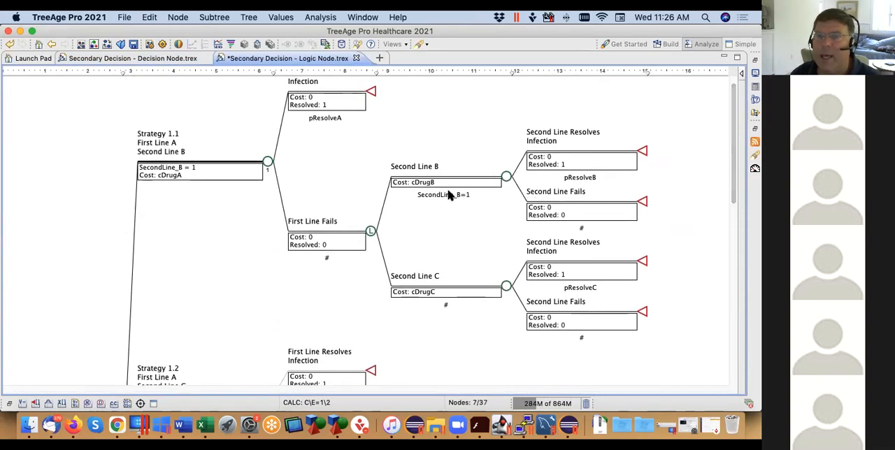
right_click(372, 235)
mouse_move(411, 209)
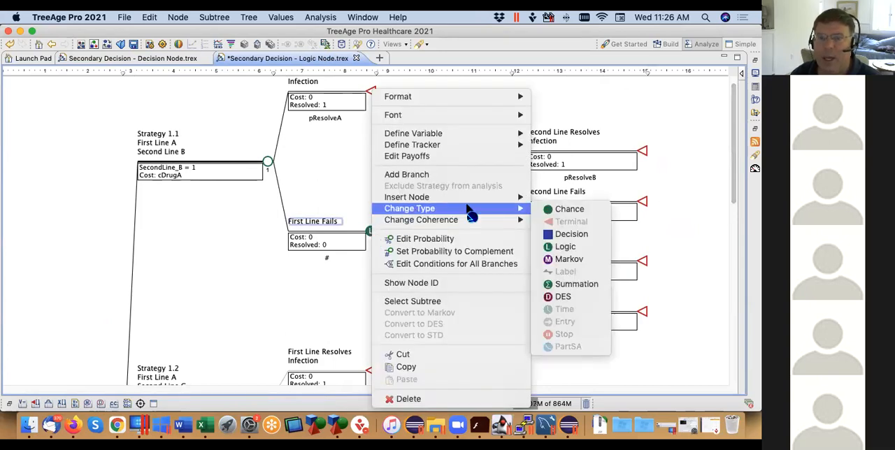
click(551, 208)
Set the probability of the Second Line B branch under Strategy 1.1 to if(SecondLine_B=1; 1; 0)
click(429, 197)
click(416, 195)
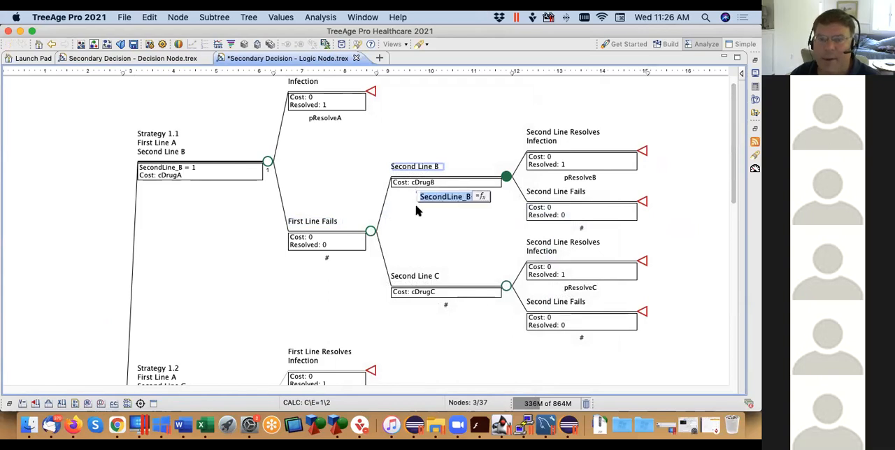
key(Left)
text(if()
key(End)
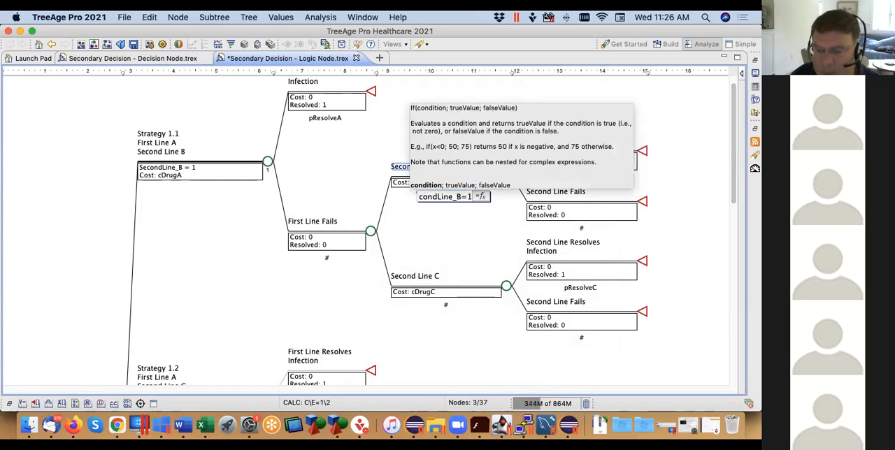
text(; 1; )
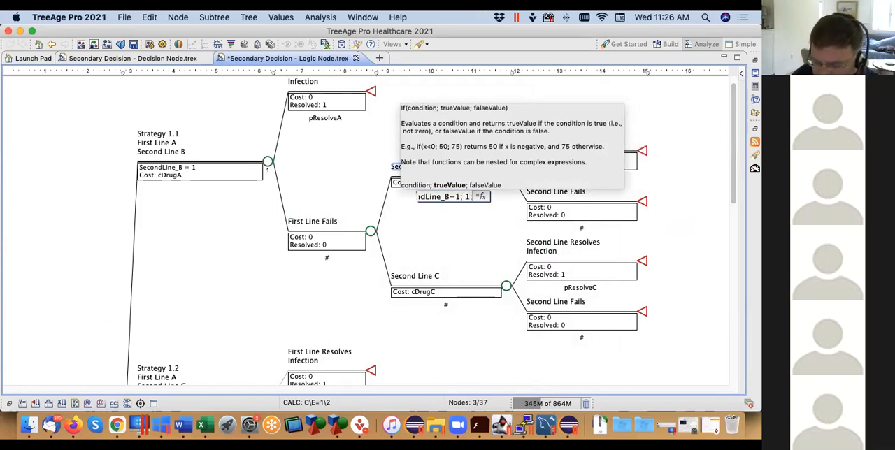
text(0))
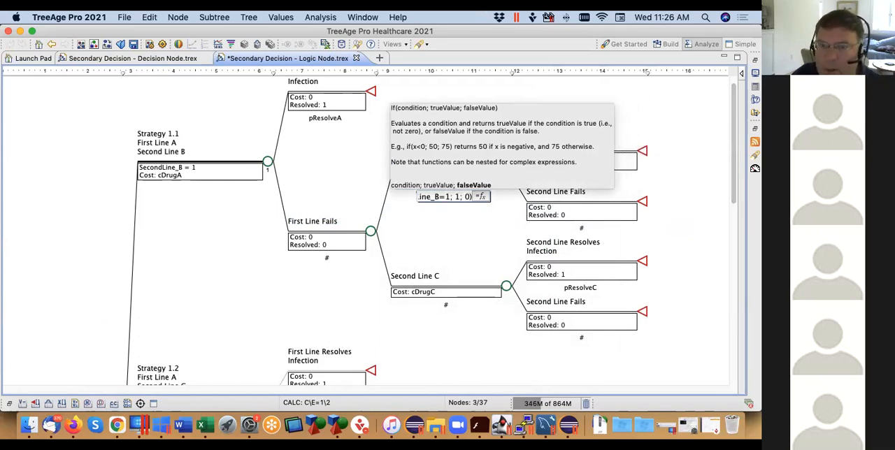
key(Return)
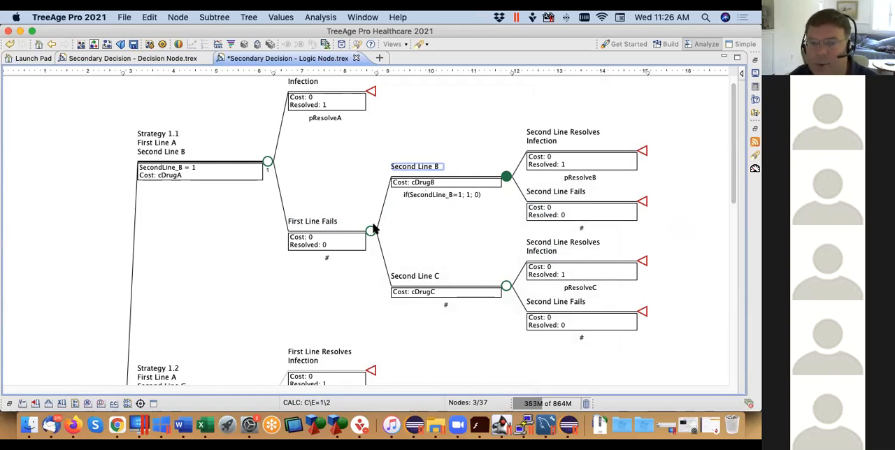
Widen the column holding the Second Line B and Second Line C nodes to give the if() probability more room
double_click(441, 194)
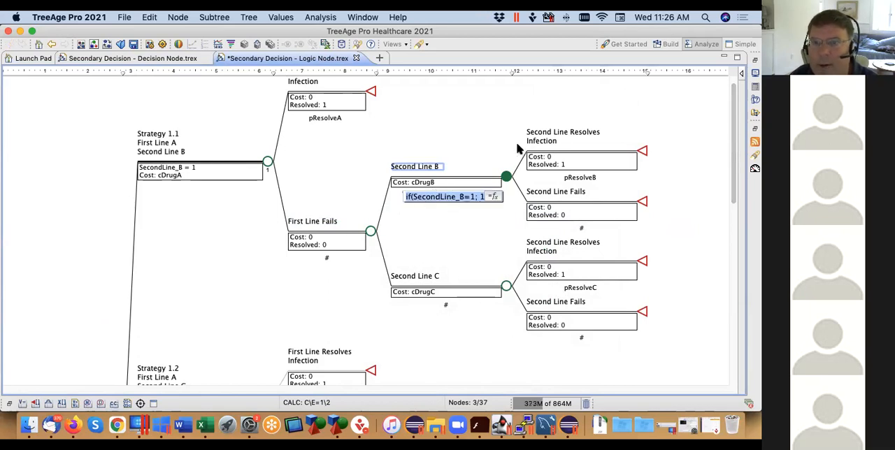
drag(514, 73, 550, 73)
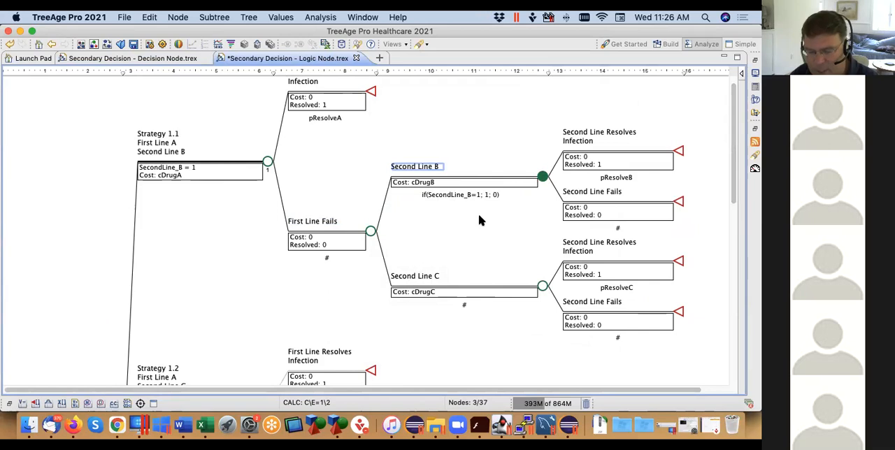
Undo the column widening and the chance-node and if() probability changes under Strategy 1.1, and save the logic-node tree
key(super+z)
key(super+z)
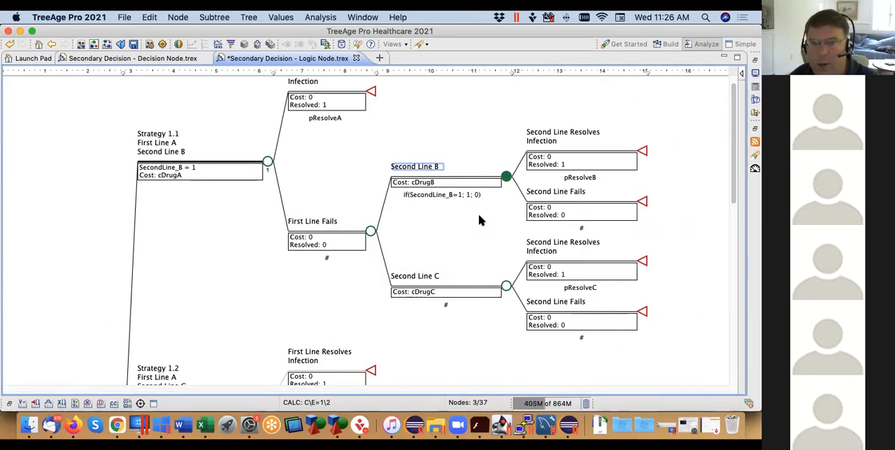
key(super+s)
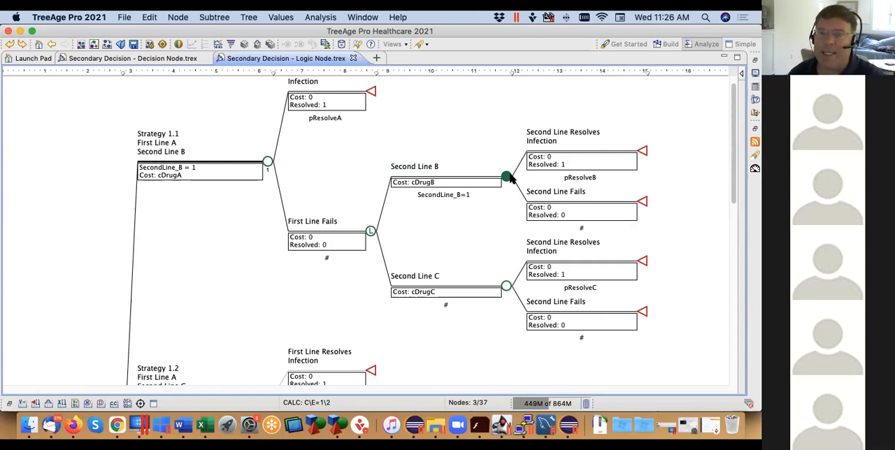
Examine the whole Strategy 1.1 subtree with its First Line Fails logic node, and compare it with the cloned copy at Strategy 1.2
click(507, 287)
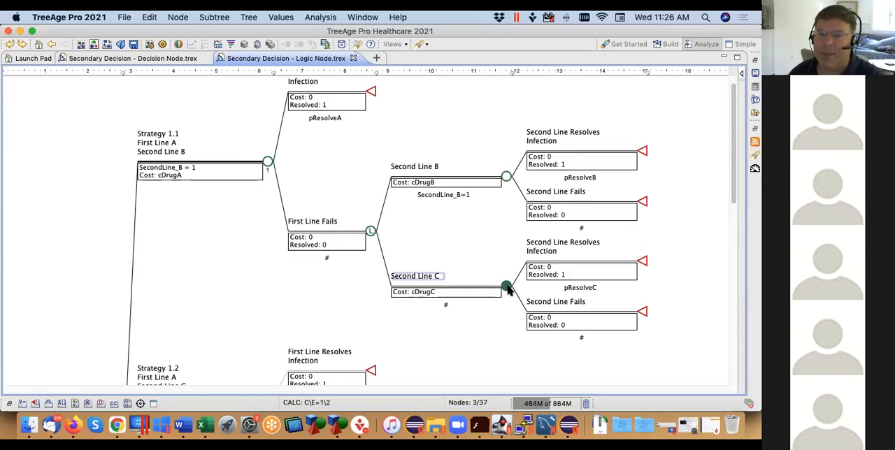
drag(694, 344, 121, 70)
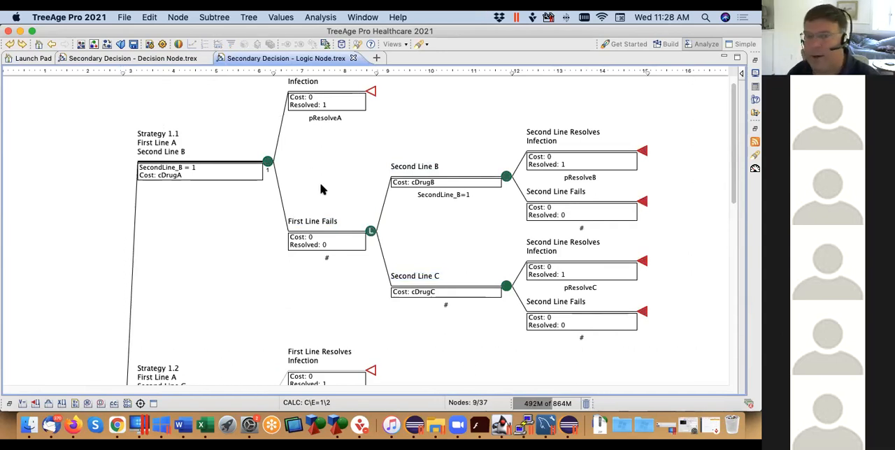
scroll(320, 189, down, 4)
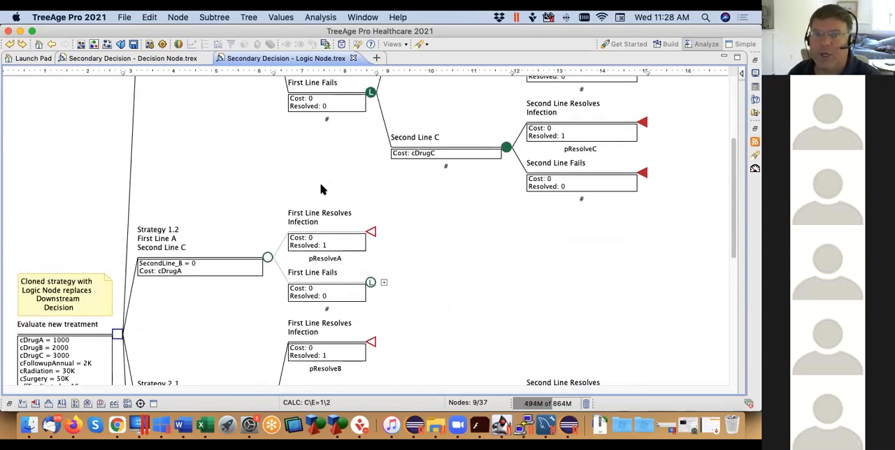
click(370, 93)
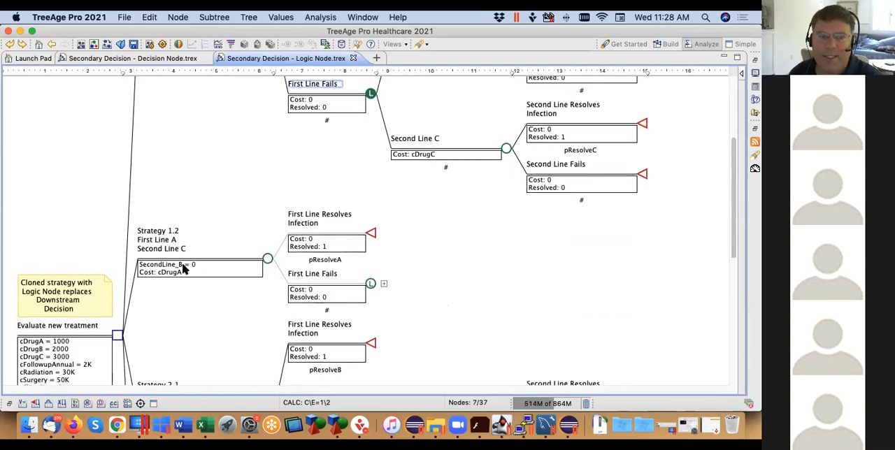
click(267, 259)
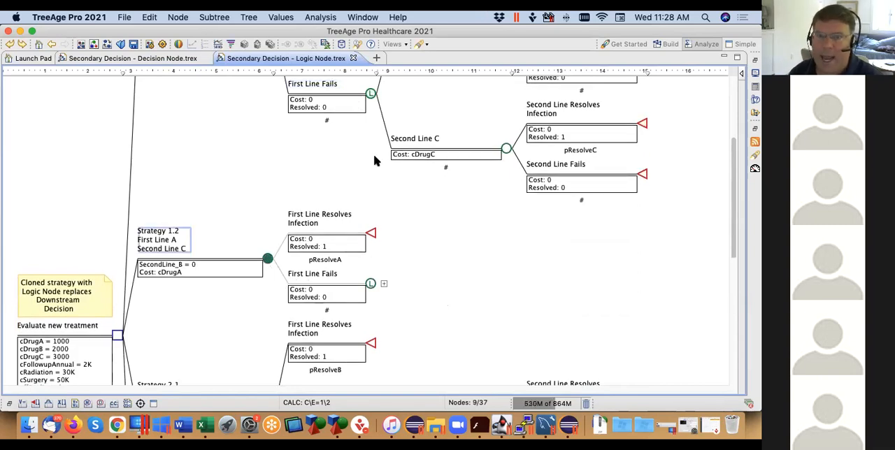
scroll(734, 155, up, 4)
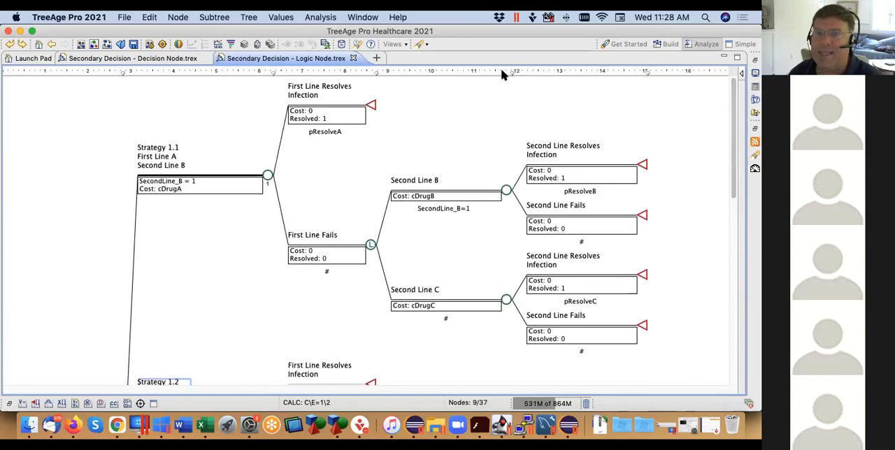
scroll(734, 203, down, 2)
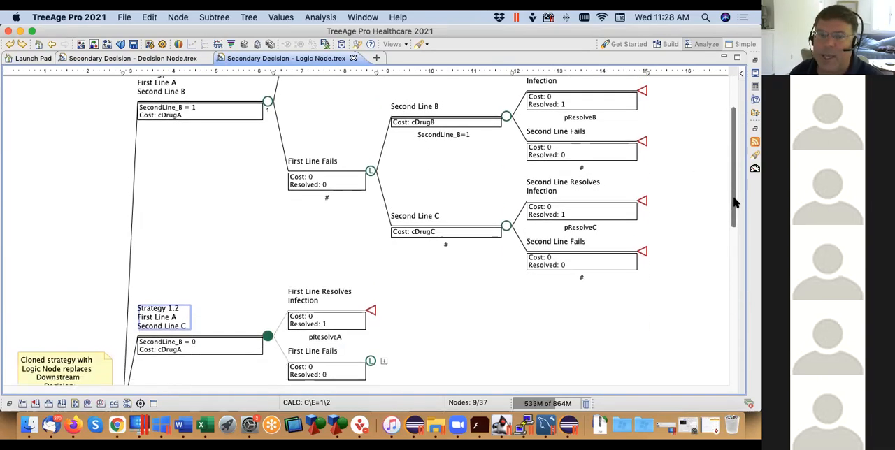
scroll(735, 203, down, 1)
scroll(735, 180, up, 2)
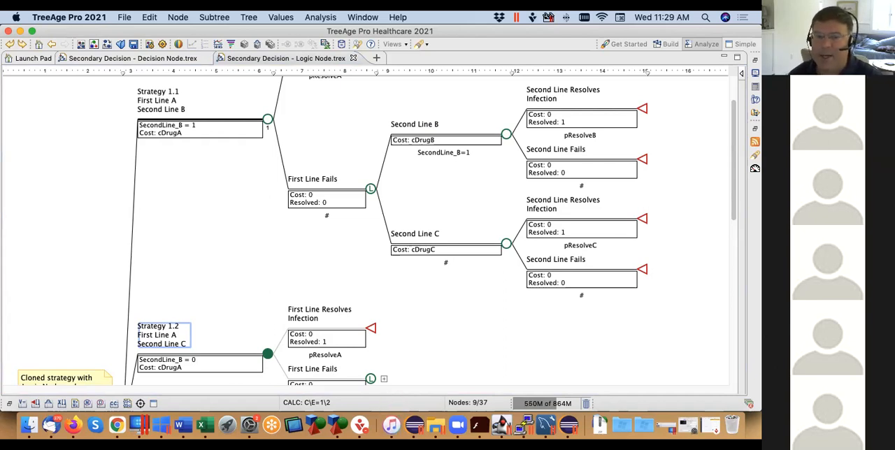
Add a branch to the Strategy 1.1 node and check for the matching branch in the clone at Strategy 1.2
click(268, 120)
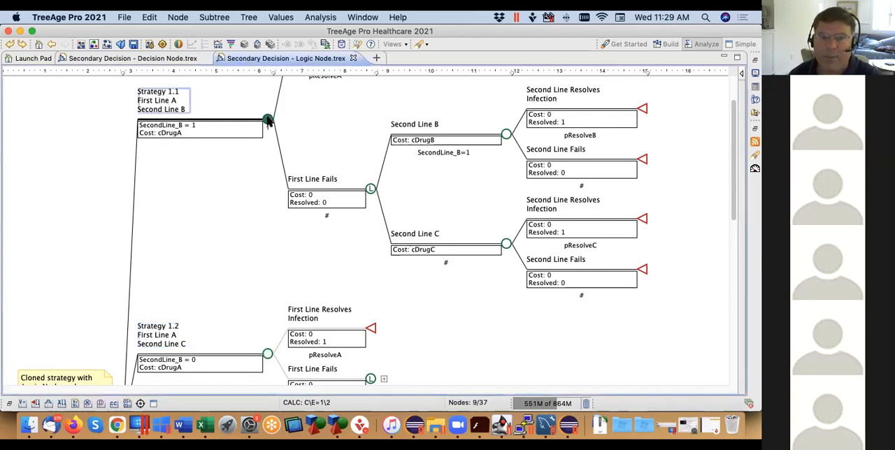
double_click(268, 120)
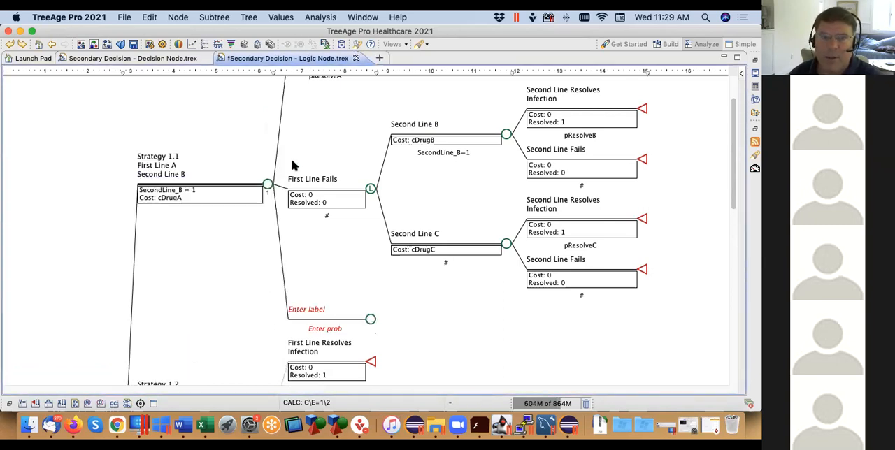
scroll(341, 237, down, 10)
scroll(341, 237, up, 10)
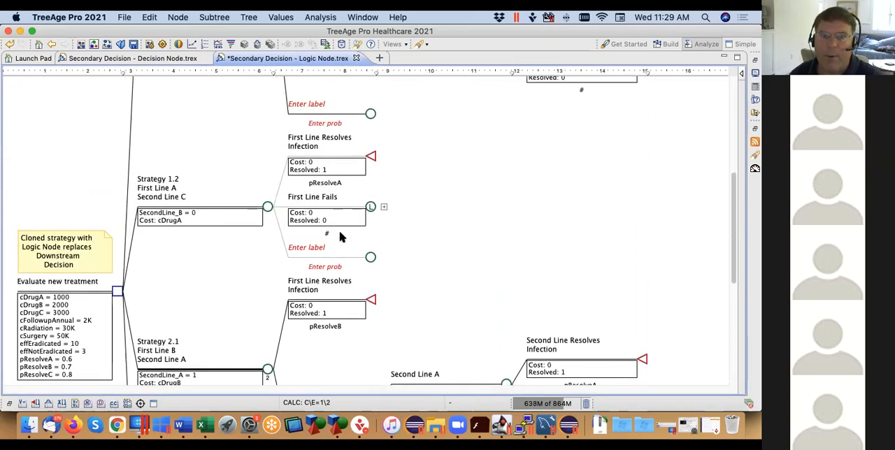
click(371, 129)
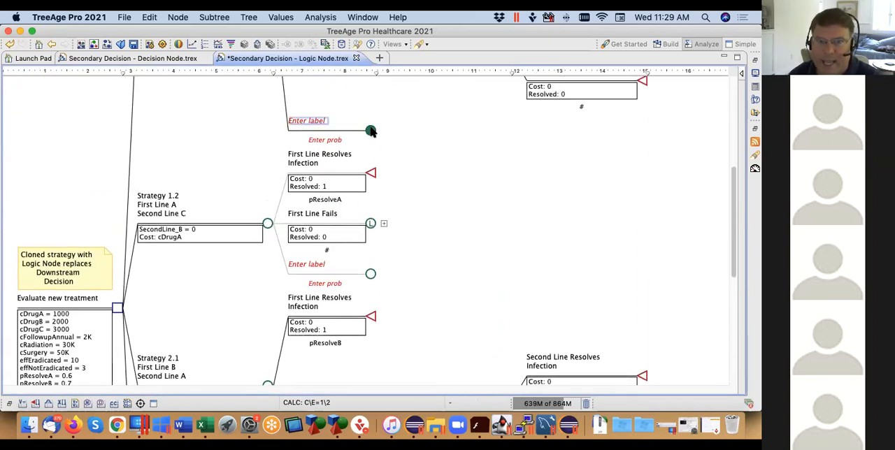
click(371, 274)
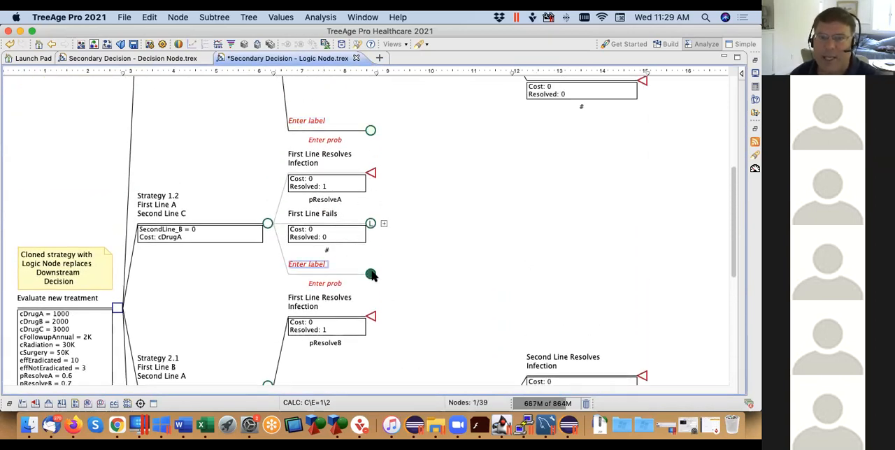
Delete the new unlabeled branch from Strategy 1.1 in the clone master
right_click(370, 131)
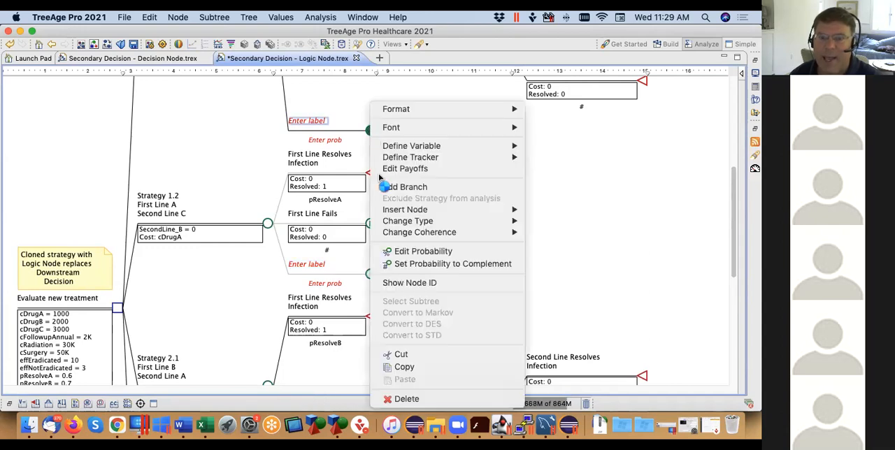
click(419, 402)
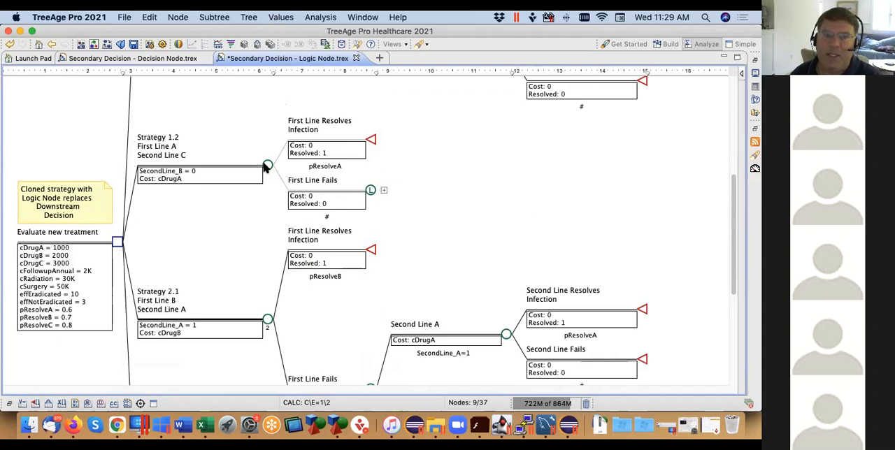
Review the SecondLine_B definitions and logic-node branches of Strategy 1.1 alongside the attached clone at Strategy 1.2
drag(732, 219, 729, 123)
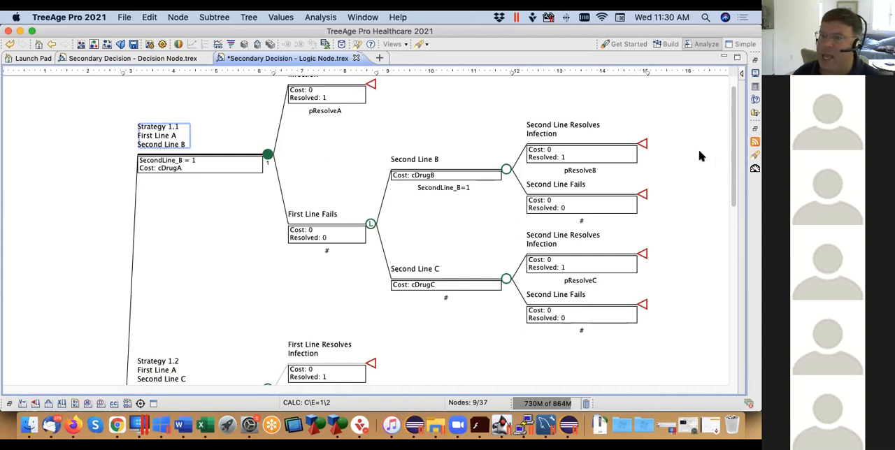
drag(734, 167, 734, 214)
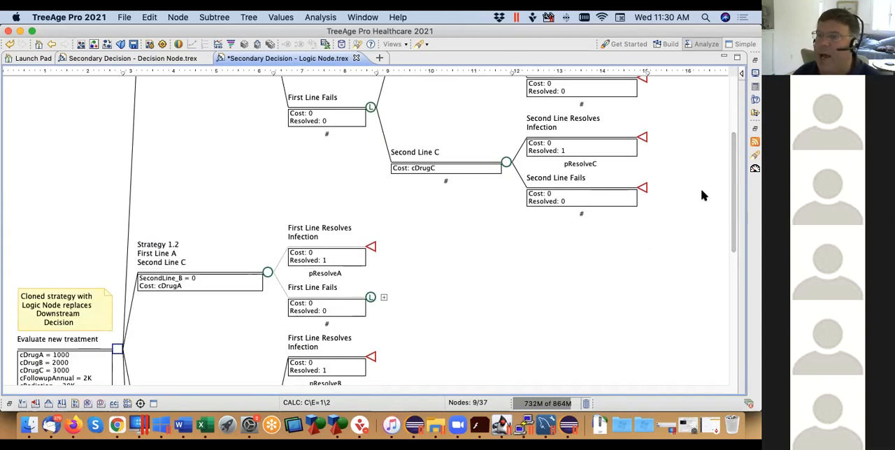
drag(733, 193, 733, 132)
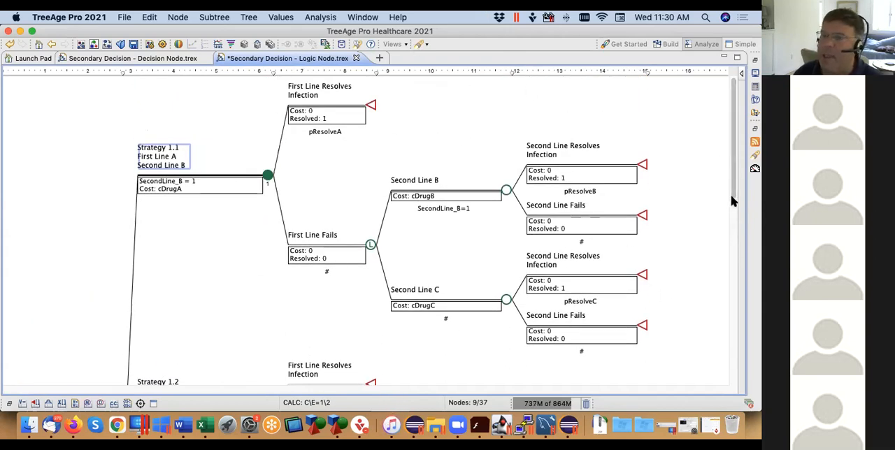
scroll(734, 213, down, 1)
scroll(734, 214, down, 5)
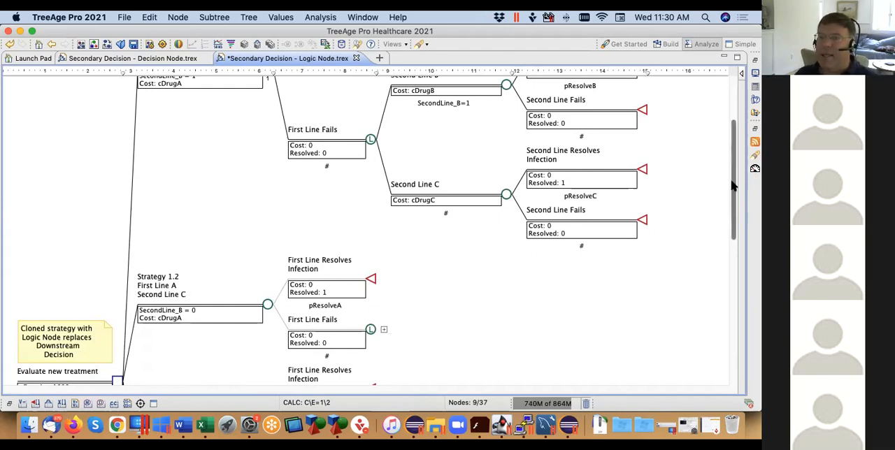
scroll(460, 172, up, 3)
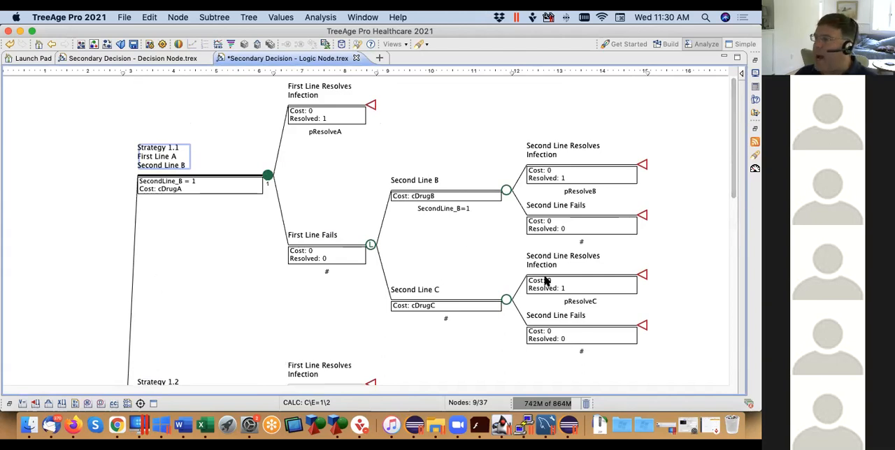
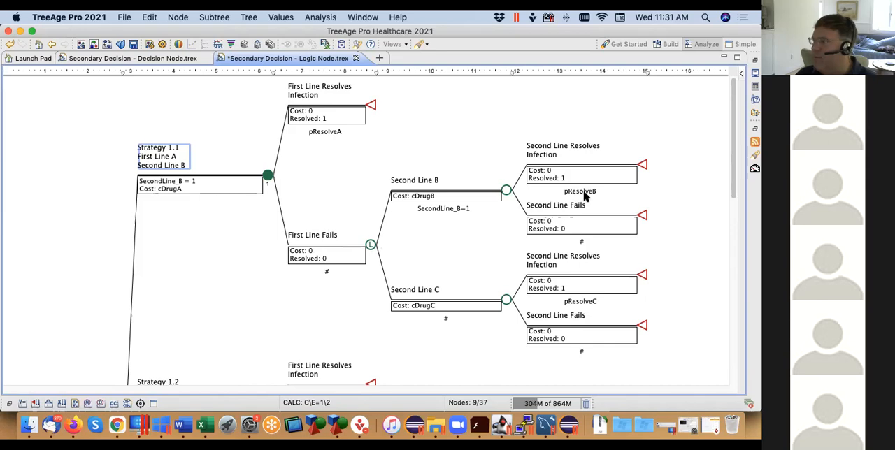
Select the Second Line C subtree and open the healthcare example model Markov Cancer Decision.trex
drag(705, 240, 376, 372)
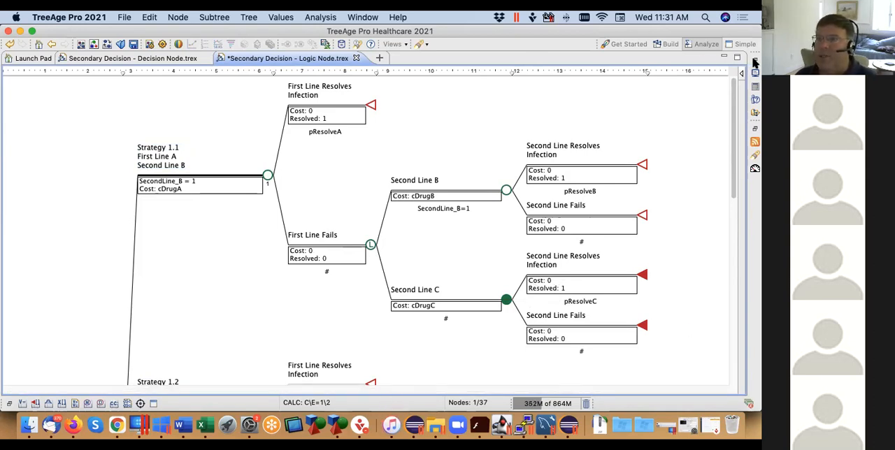
click(756, 113)
mouse_move(741, 102)
mouse_down()
mouse_move(738, 82)
mouse_move(735, 177)
mouse_up()
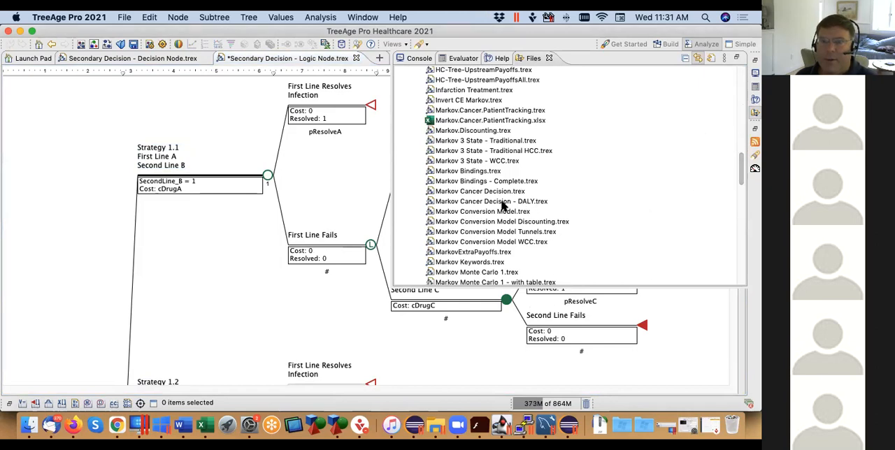
click(482, 192)
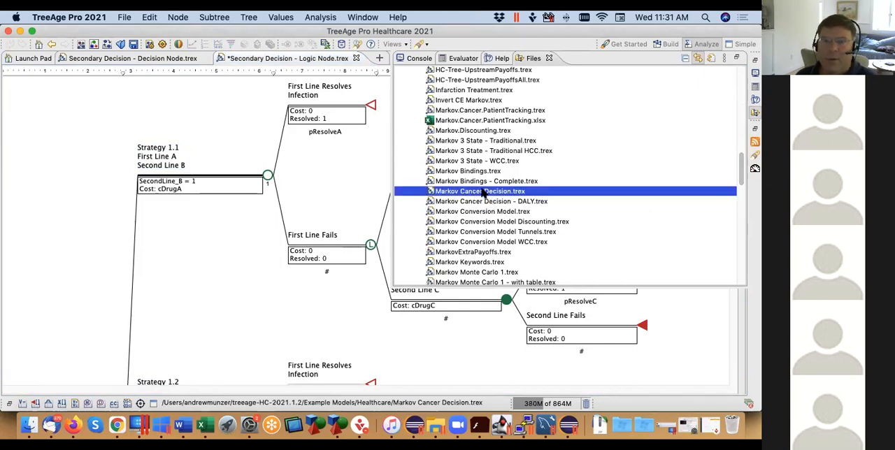
double_click(483, 192)
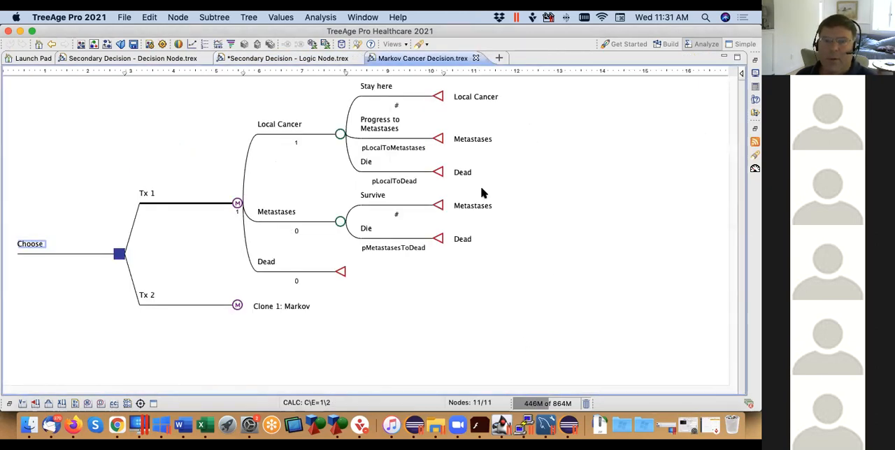
Add a fourth branch to the Local Cancer node and label it "Develop Resistance" with "Choose 2nd line" below
click(341, 135)
double_click(340, 135)
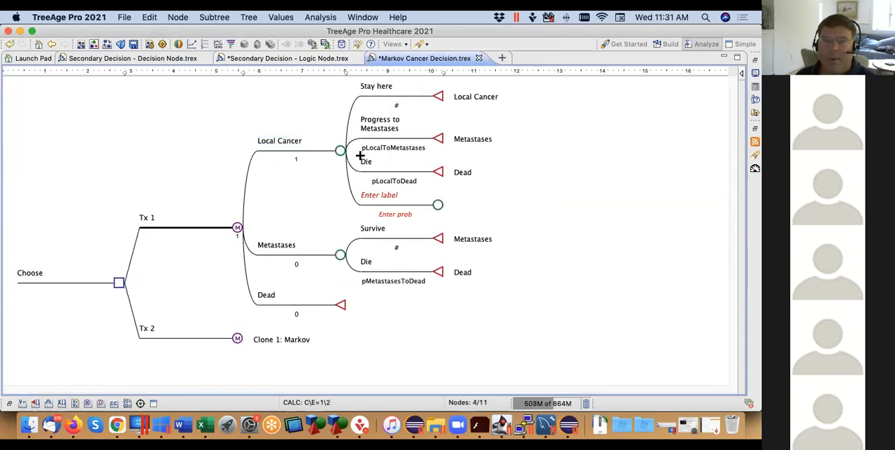
click(438, 206)
click(388, 194)
text(D)
text(Deve)
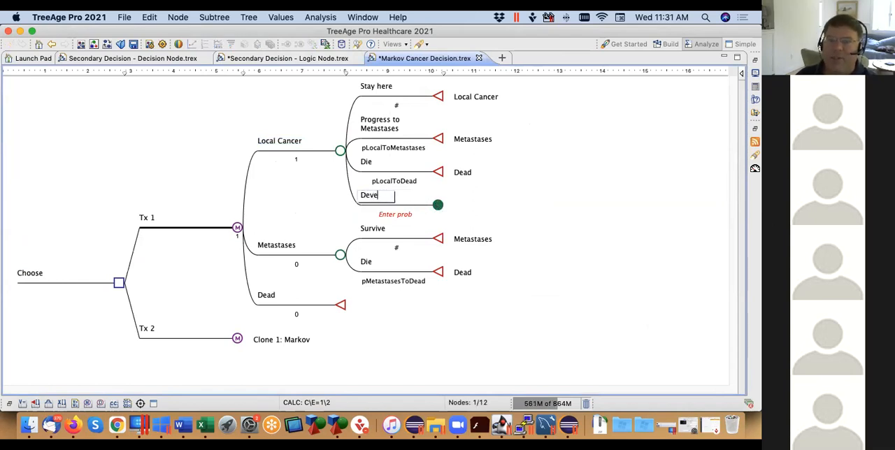
text(lop)
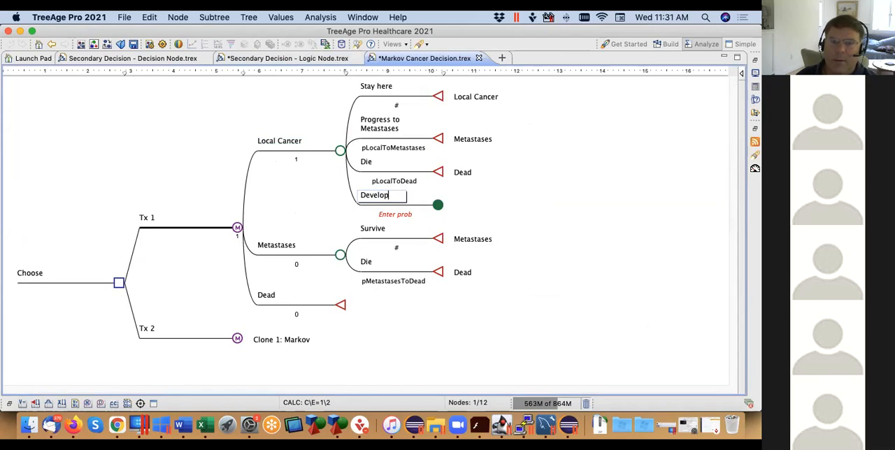
text( Resistance)
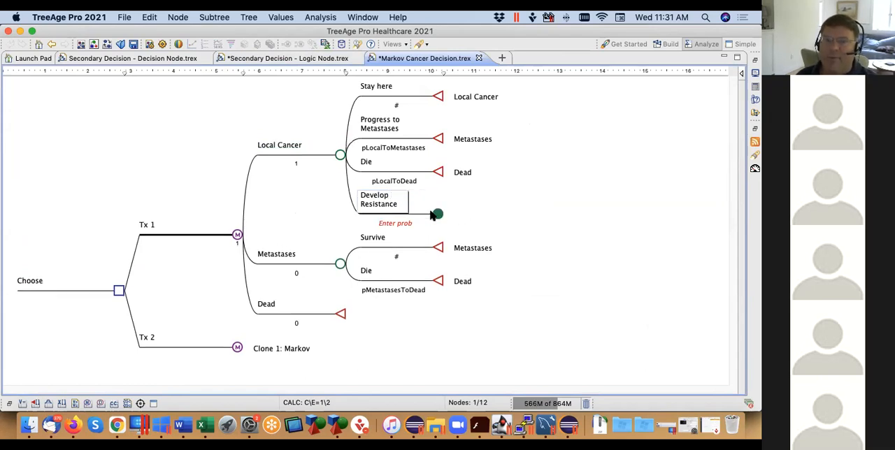
key(Return)
text(Cho)
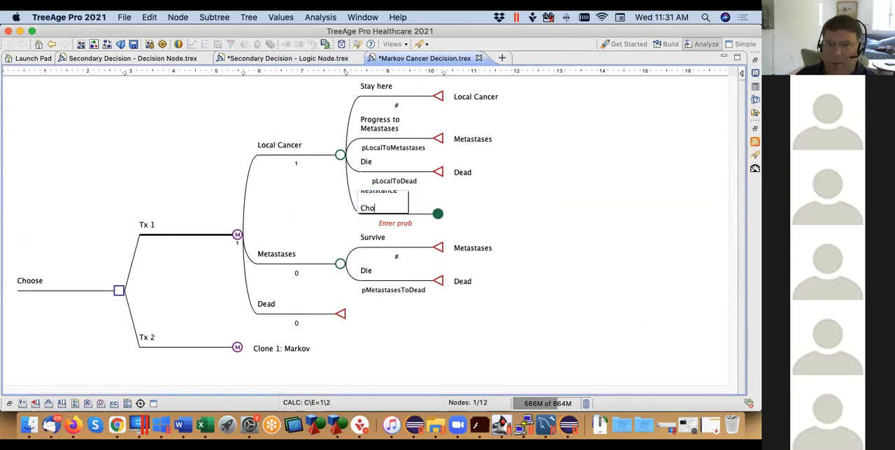
text(ose 2nd line)
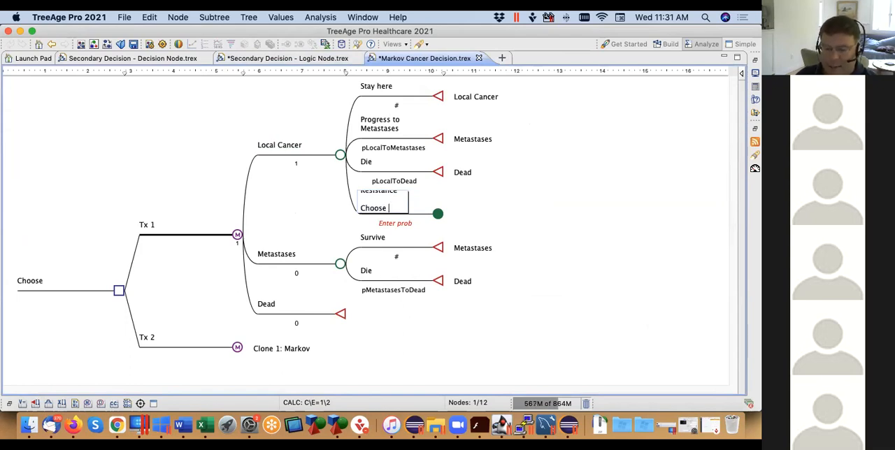
click(491, 215)
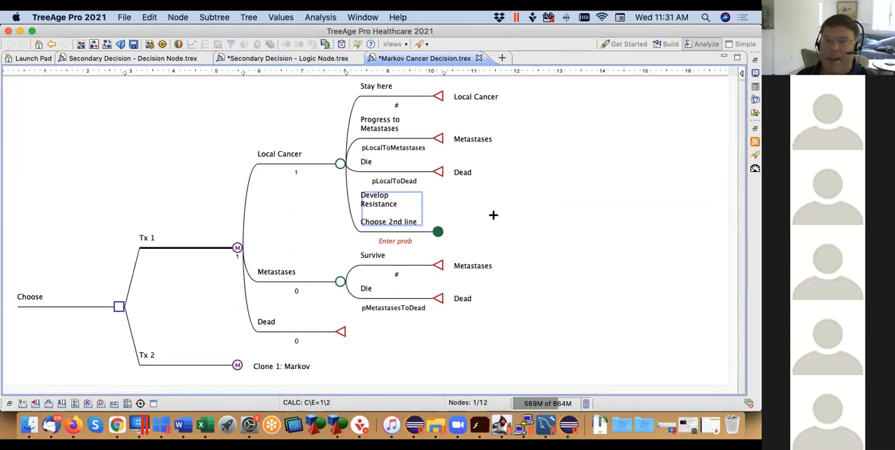
Change the node type of the Develop Resistance / Choose 2nd line branch to Decision
right_click(437, 235)
mouse_move(471, 235)
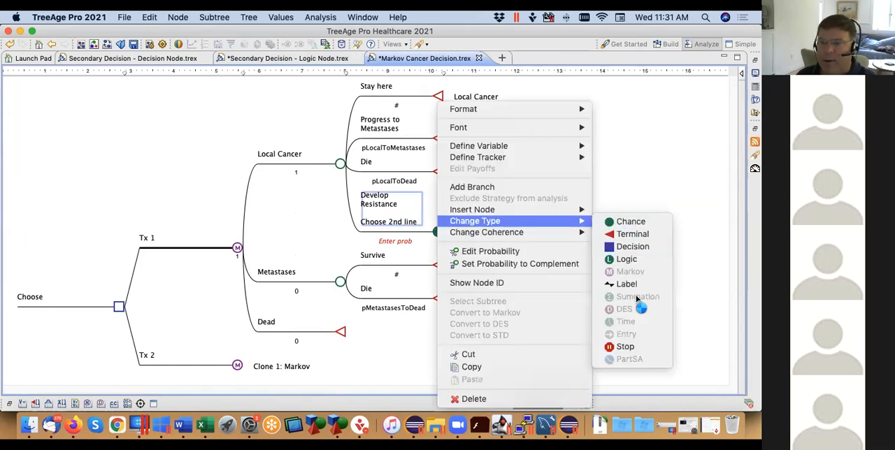
click(632, 248)
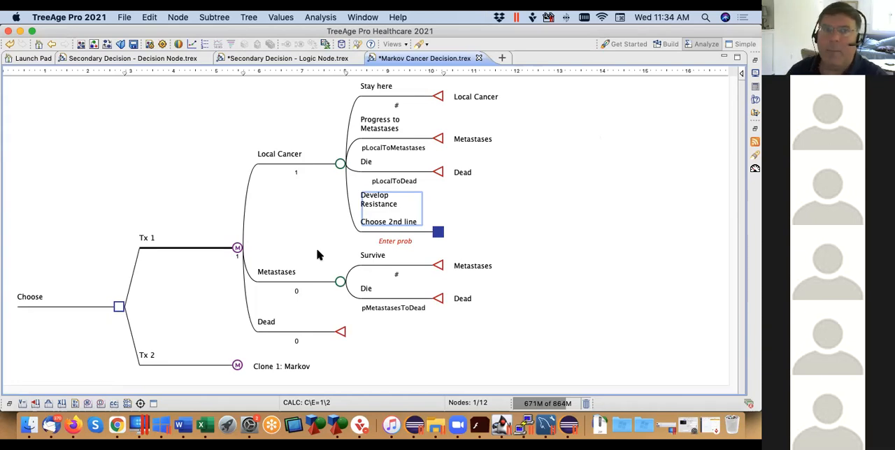
Return to the Secondary Decision - Logic Node.trex model
click(276, 60)
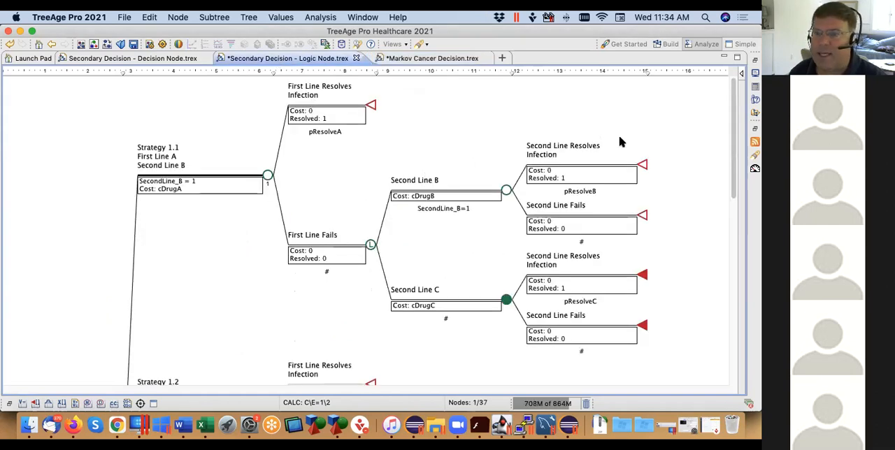